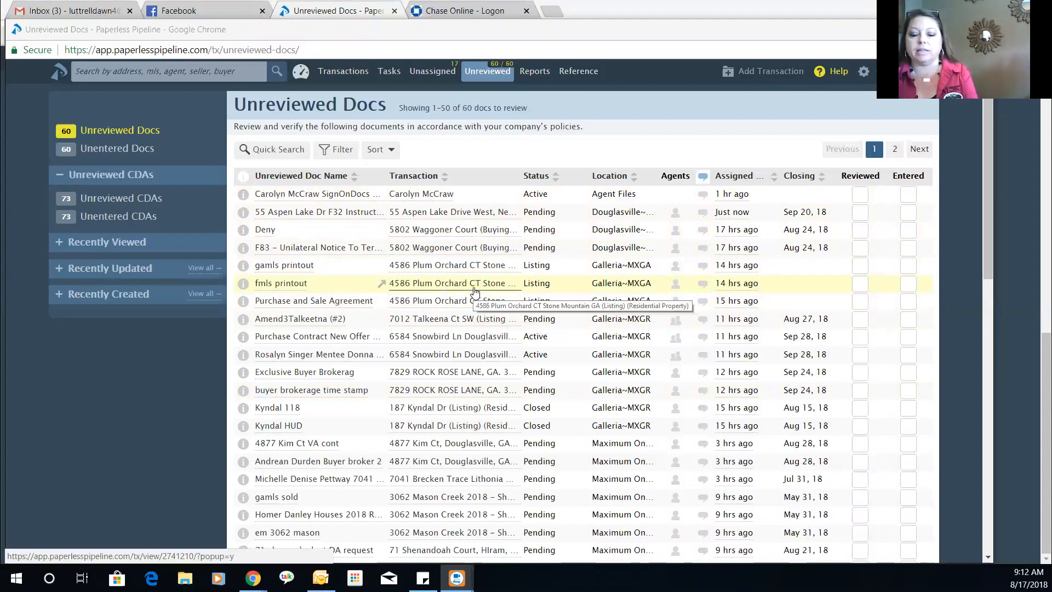
- Begin a new transaction with Paulding~MXGR chosen as its location
{"action": "left_click", "coordinate": [753, 76]}
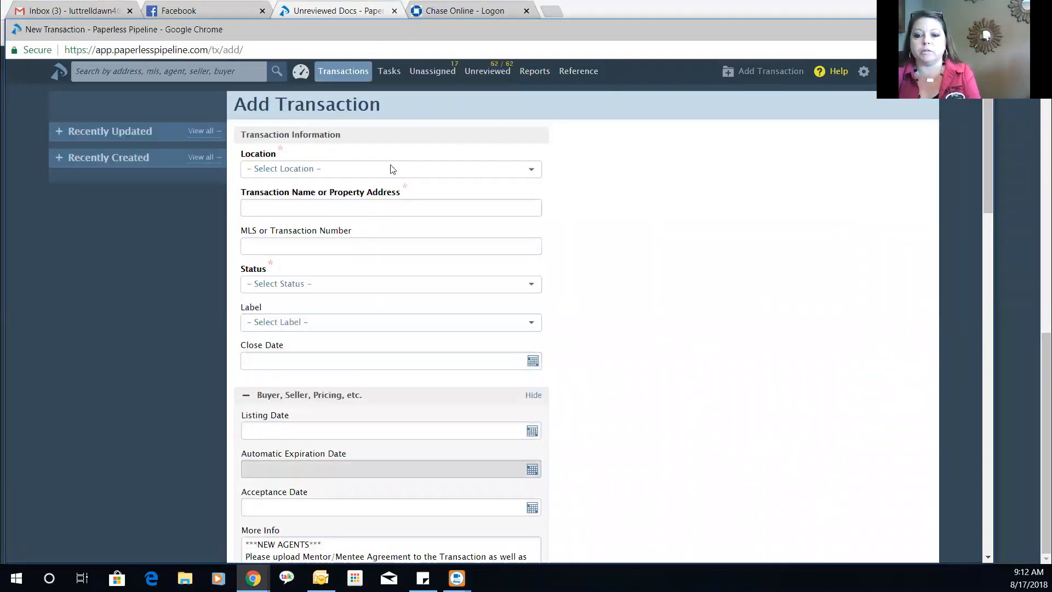
{"action": "left_click", "coordinate": [392, 169]}
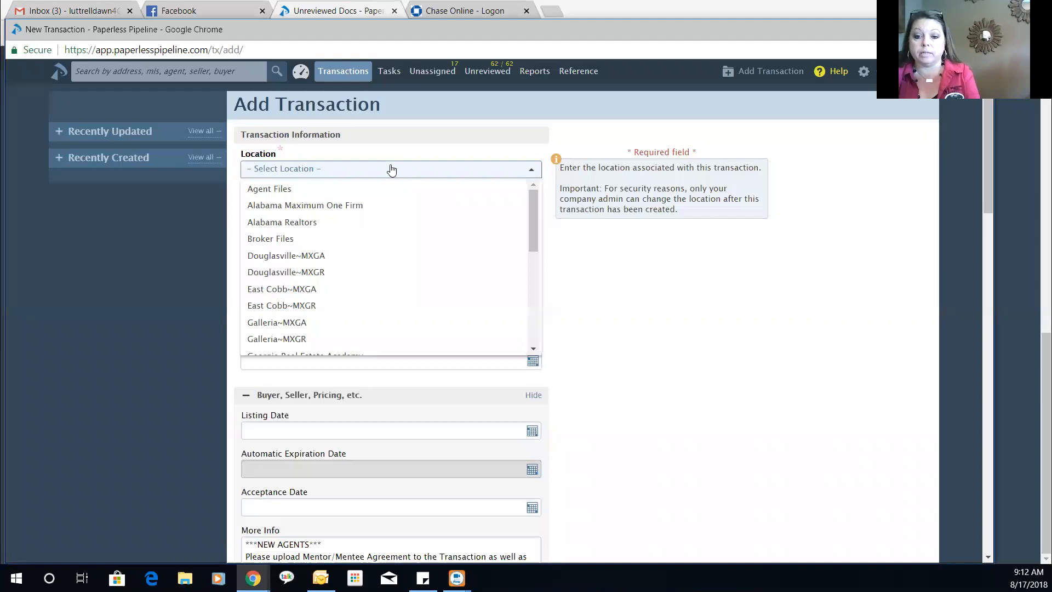
{"action": "scroll", "coordinate": [352, 290], "scroll_direction": "down", "scroll_amount": 2}
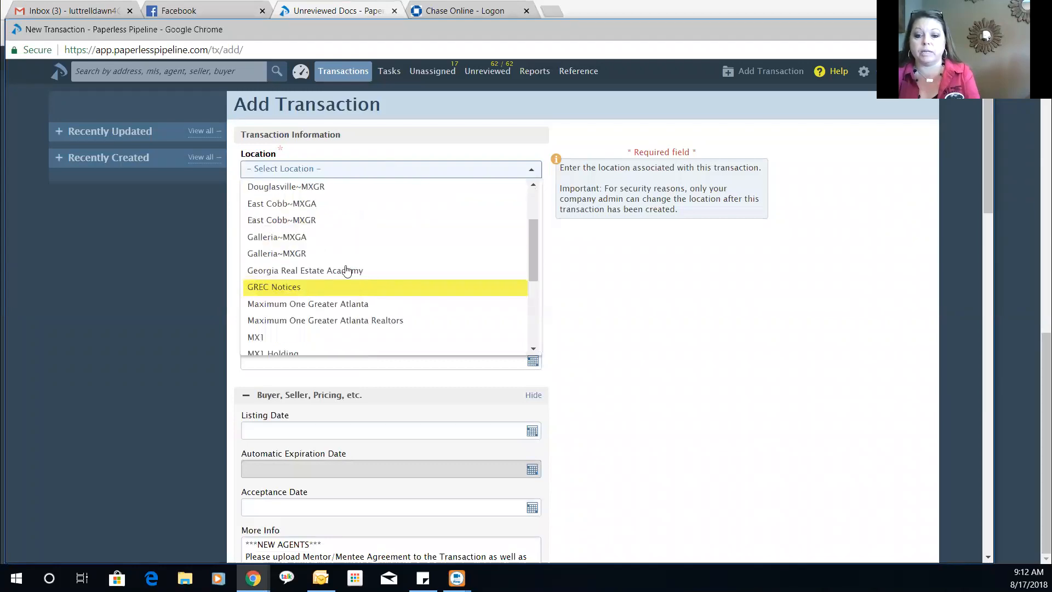
{"action": "scroll", "coordinate": [347, 268], "scroll_direction": "down", "scroll_amount": 2}
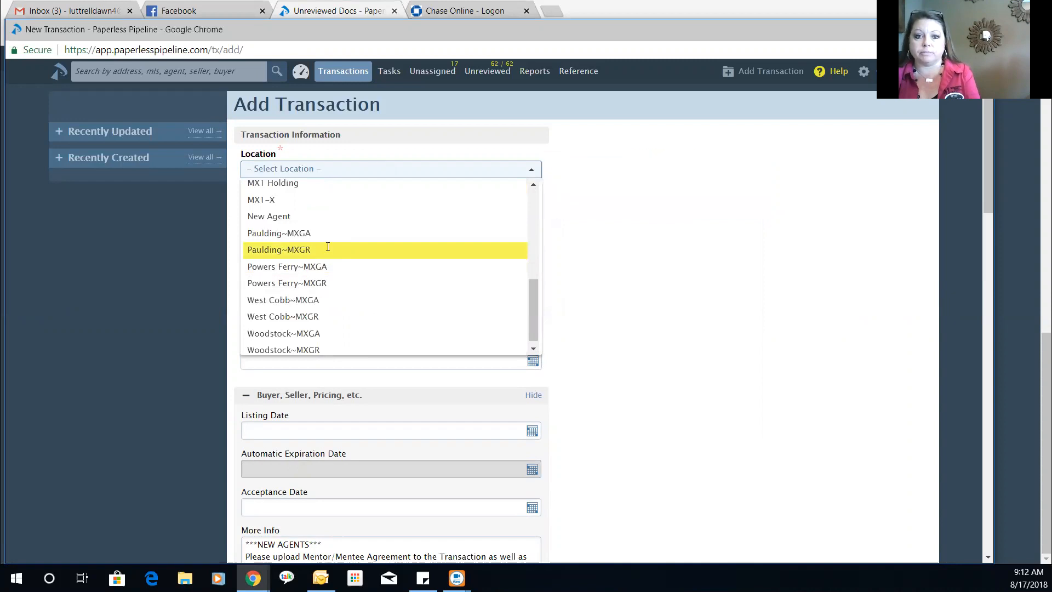
{"action": "left_click", "coordinate": [327, 250]}
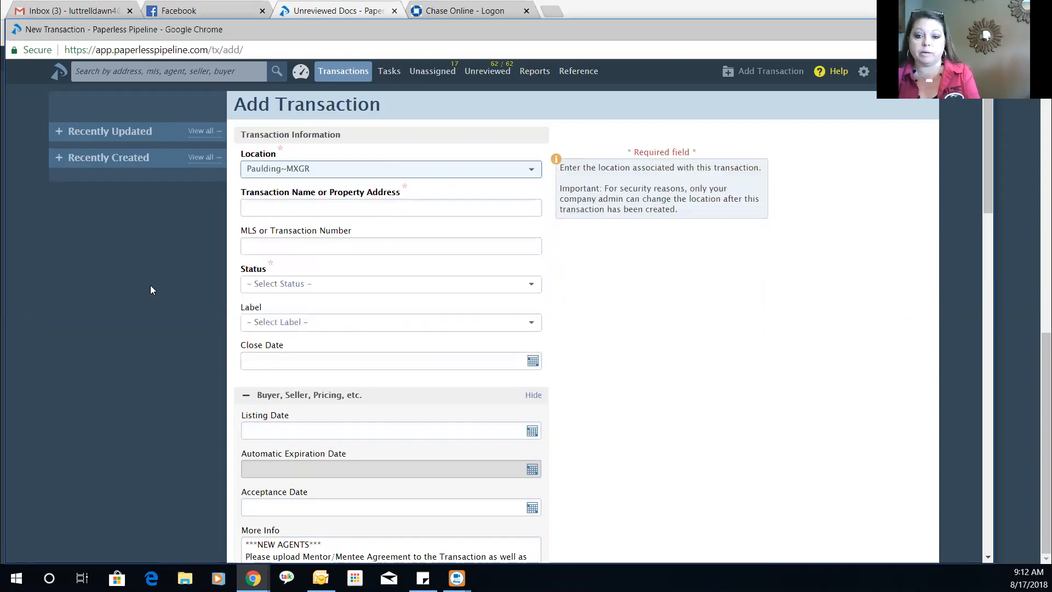
{"action": "left_click", "coordinate": [349, 203]}
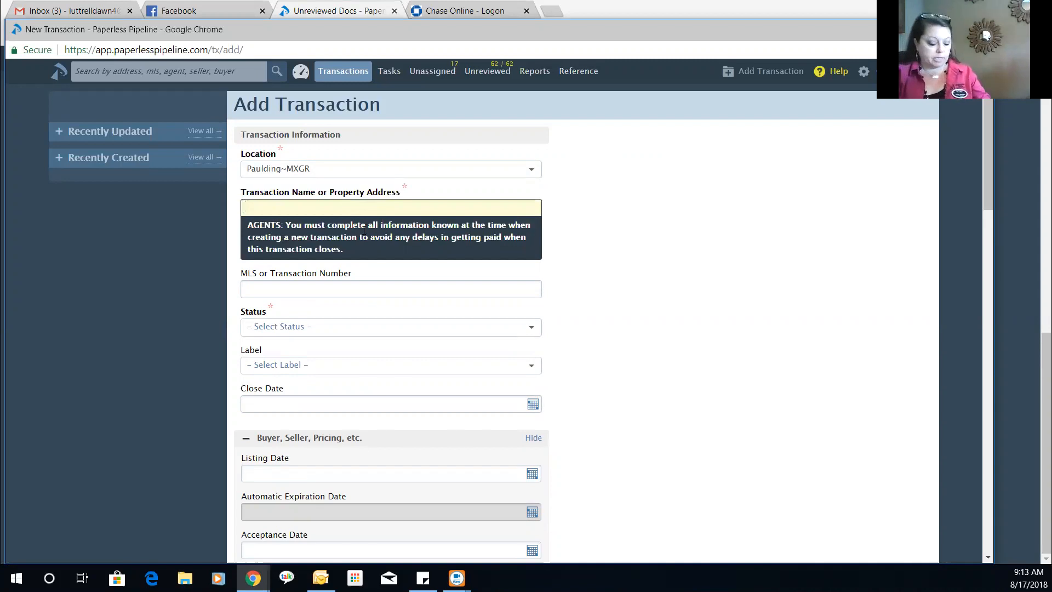
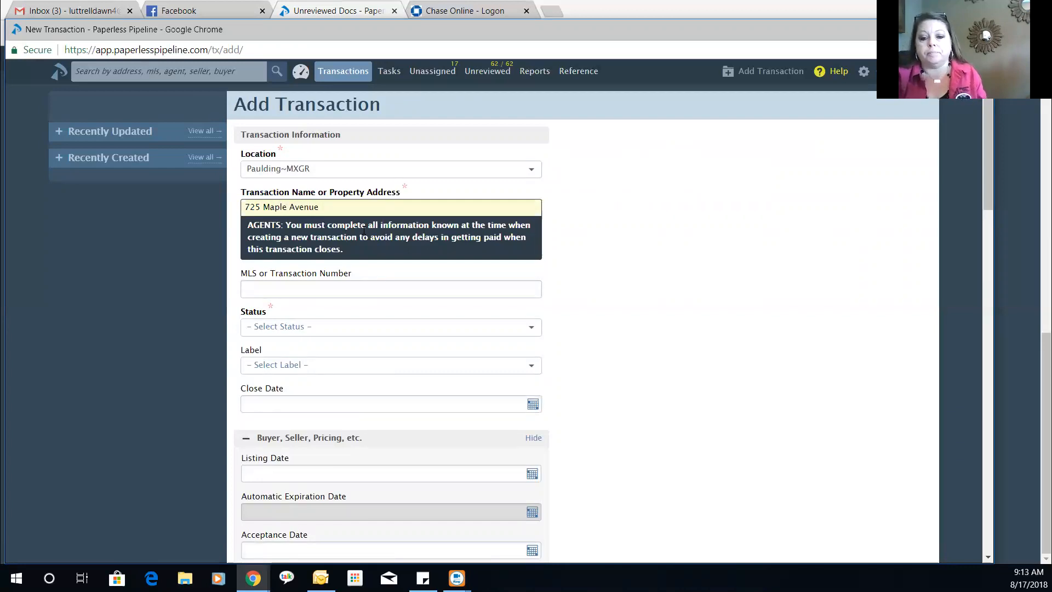
{"action": "left_click", "coordinate": [366, 283]}
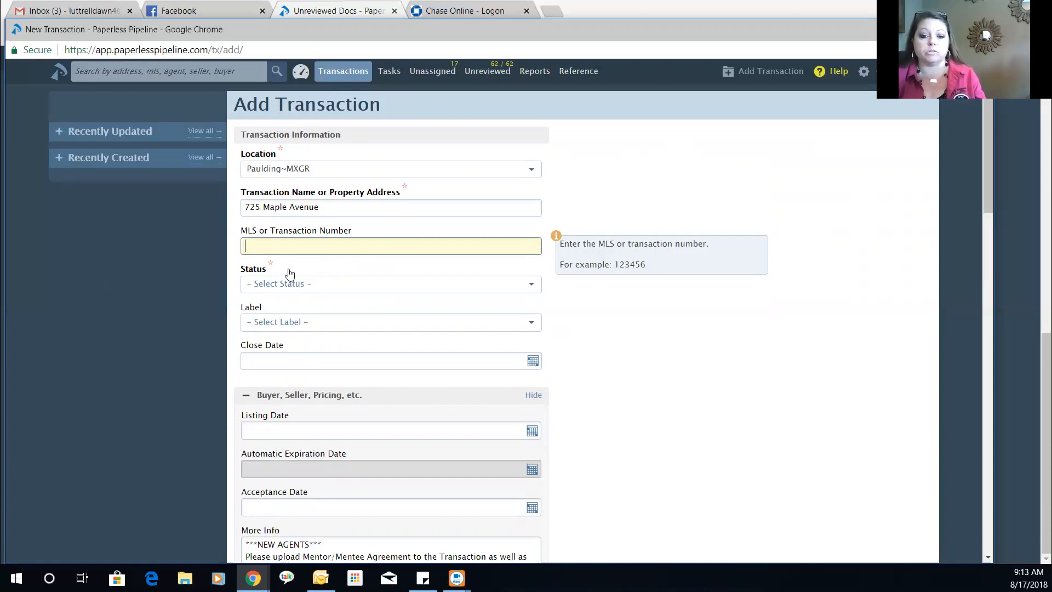
- Set the status to Listing and the label to Residential Property
{"action": "left_click", "coordinate": [291, 287]}
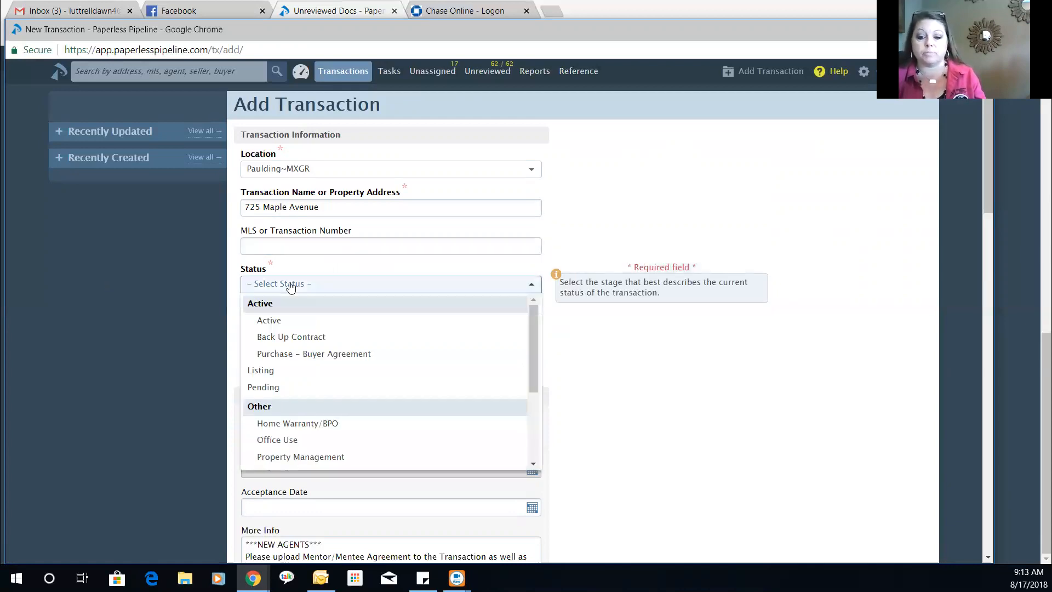
{"action": "left_click", "coordinate": [293, 373]}
{"action": "left_click", "coordinate": [340, 328]}
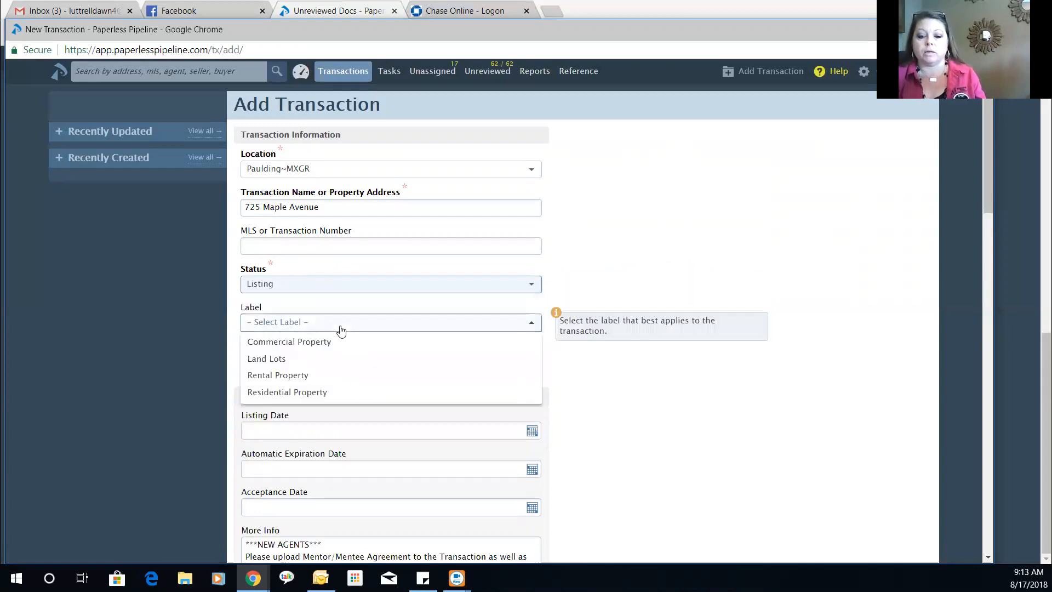
{"action": "left_click", "coordinate": [325, 394]}
{"action": "scroll", "coordinate": [115, 319], "scroll_direction": "down", "scroll_amount": 1}
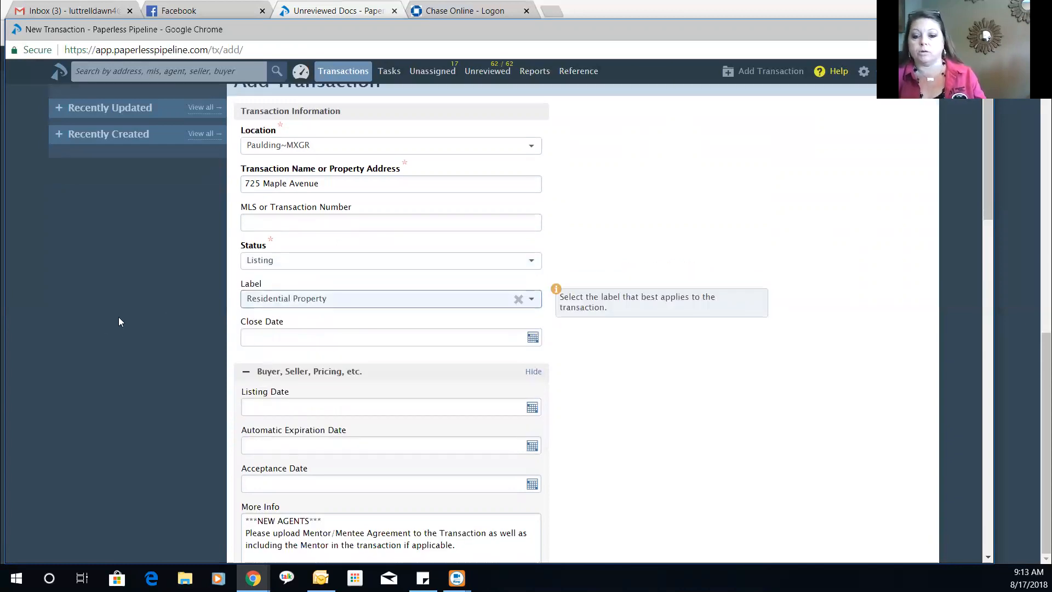
{"action": "scroll", "coordinate": [119, 317], "scroll_direction": "down", "scroll_amount": 2}
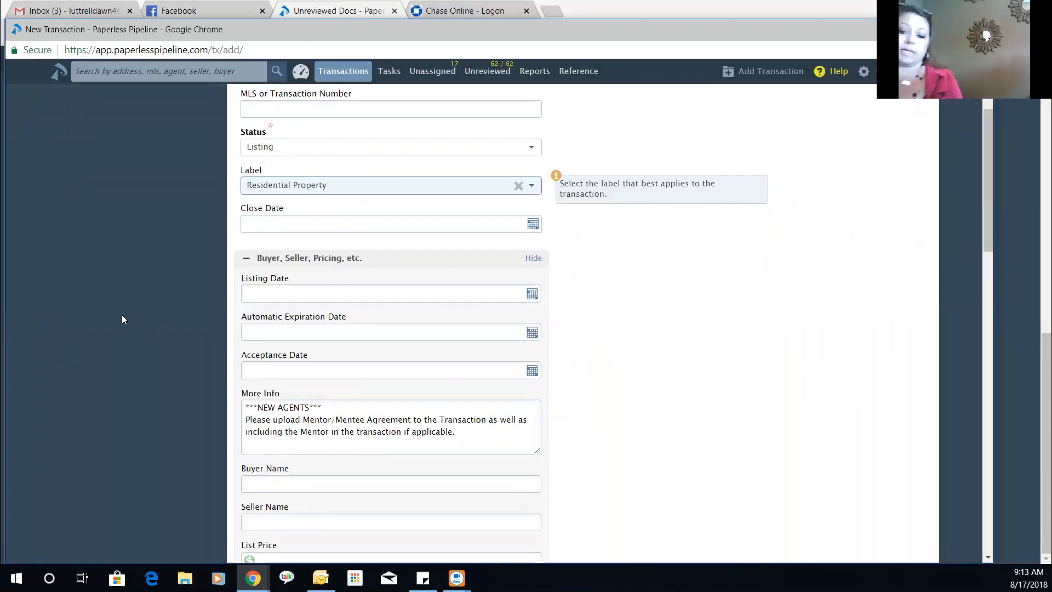
- Set the Listing Date to 08/17/2018
{"action": "left_click", "coordinate": [531, 296]}
{"action": "left_click", "coordinate": [531, 295]}
{"action": "left_click", "coordinate": [375, 390]}
- Set the Automatic Expiration Date to 09/29/2018
{"action": "left_click", "coordinate": [288, 333]}
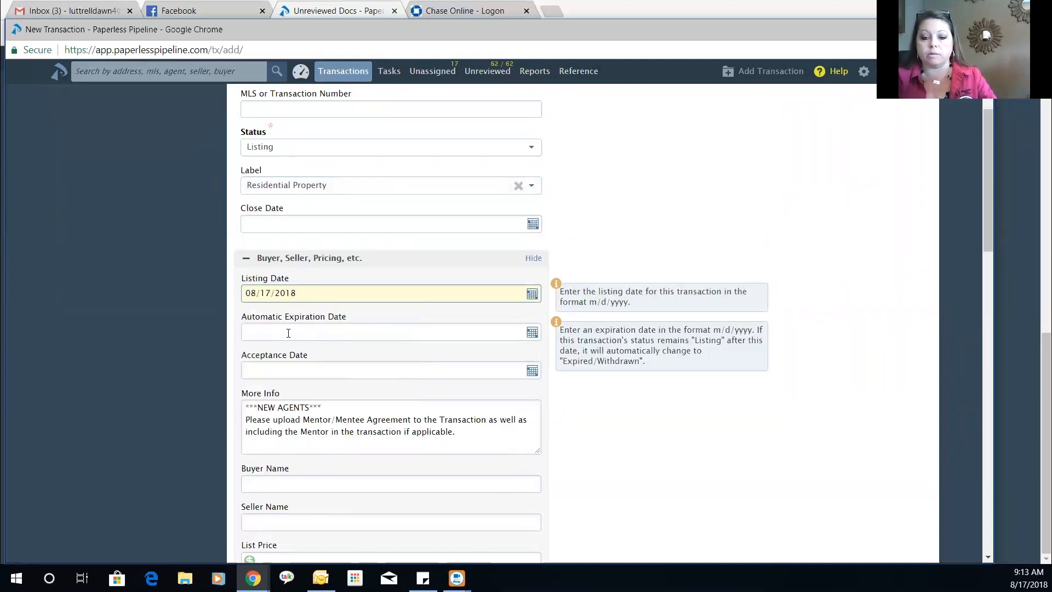
{"action": "left_click", "coordinate": [288, 333]}
{"action": "left_click", "coordinate": [403, 357]}
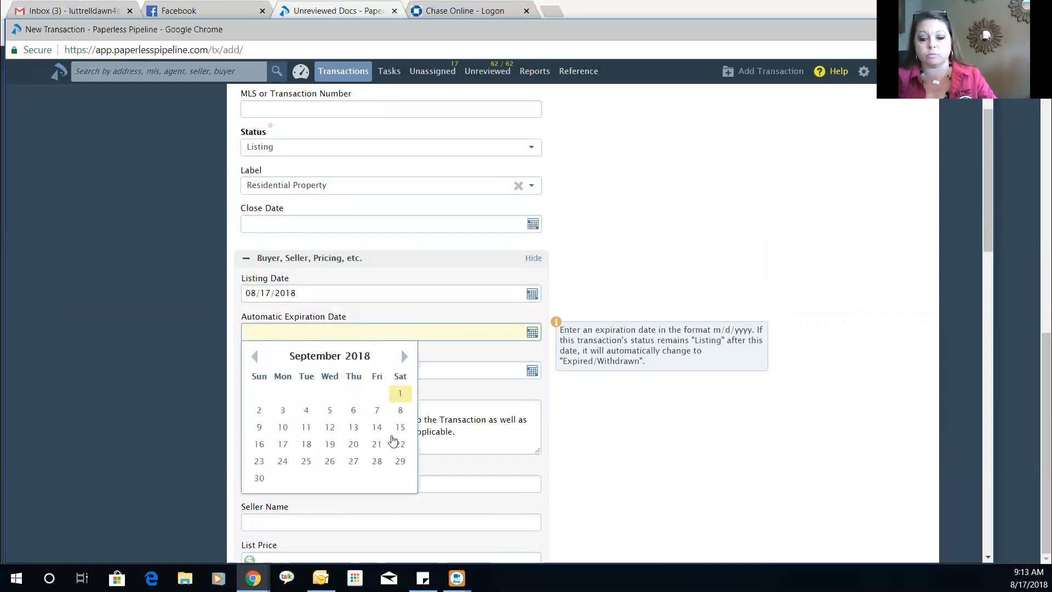
{"action": "left_click", "coordinate": [400, 461]}
{"action": "left_click", "coordinate": [689, 425]}
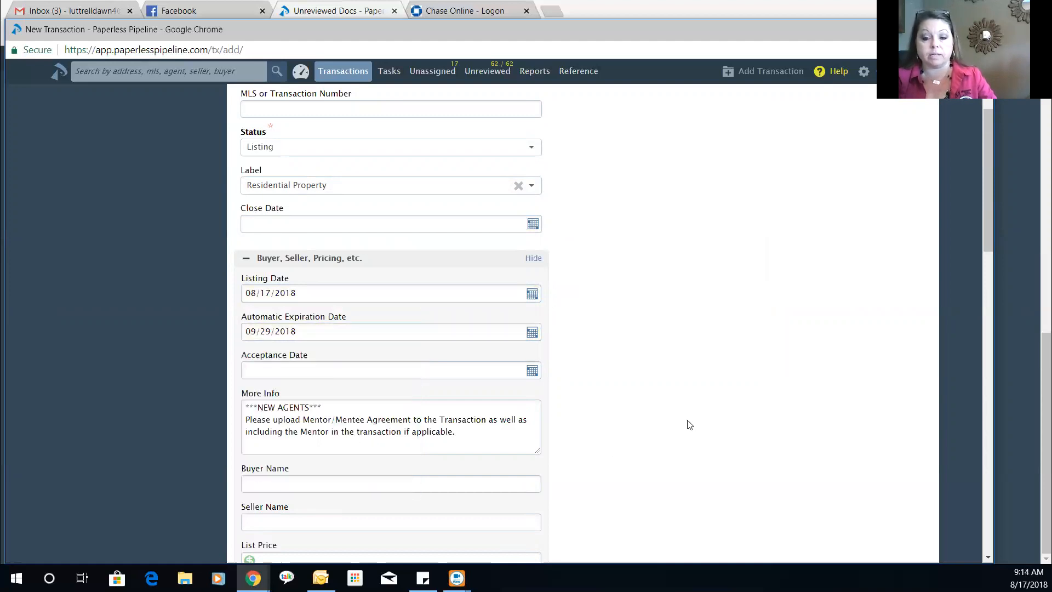
{"action": "scroll", "coordinate": [663, 414], "scroll_direction": "up", "scroll_amount": 3}
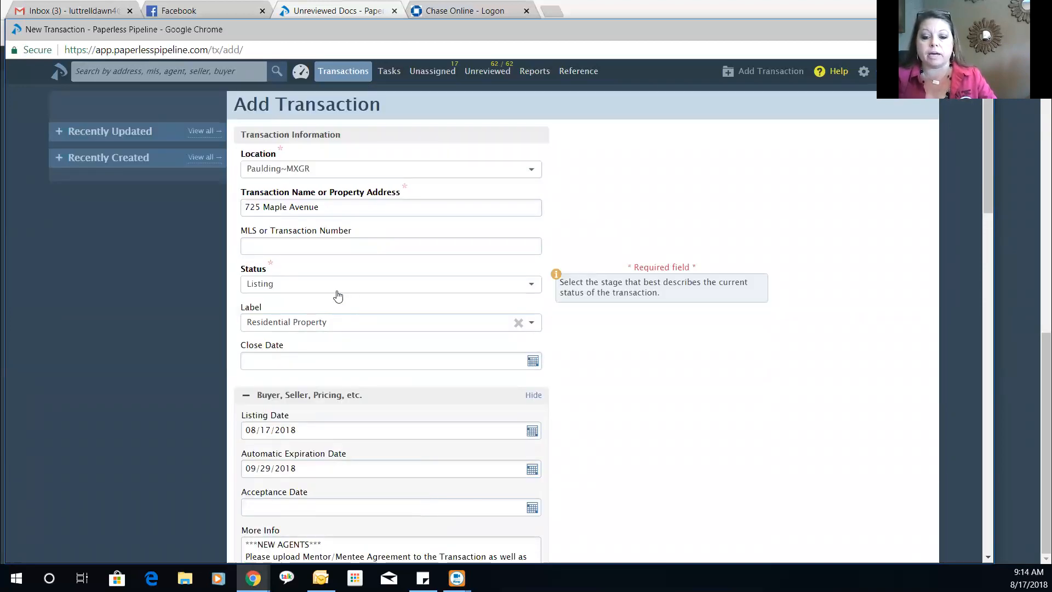
- Review the status options, keeping the status as Listing
{"action": "left_click", "coordinate": [337, 289]}
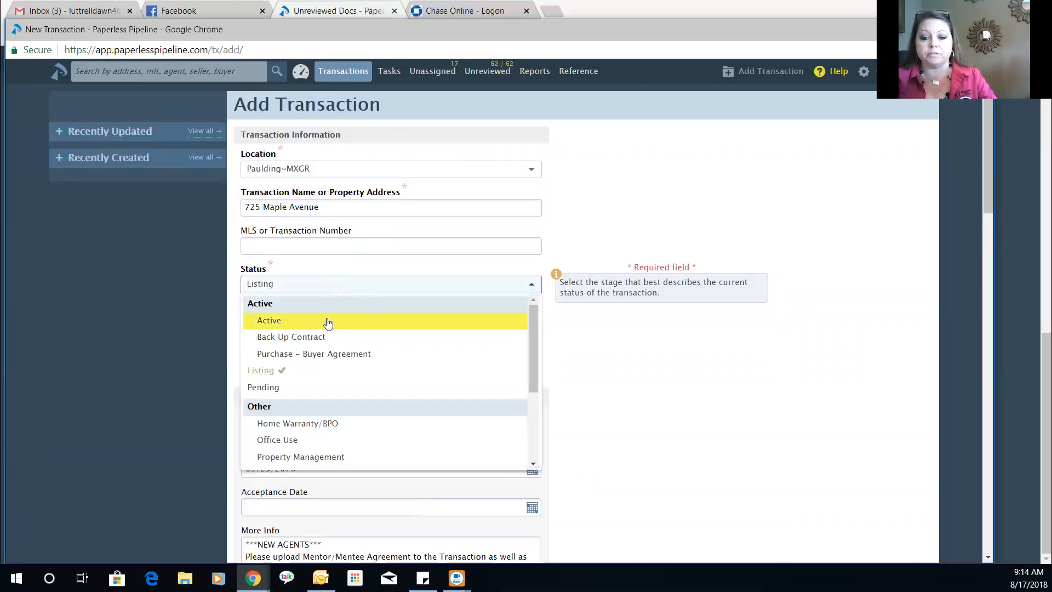
{"action": "left_click", "coordinate": [201, 304]}
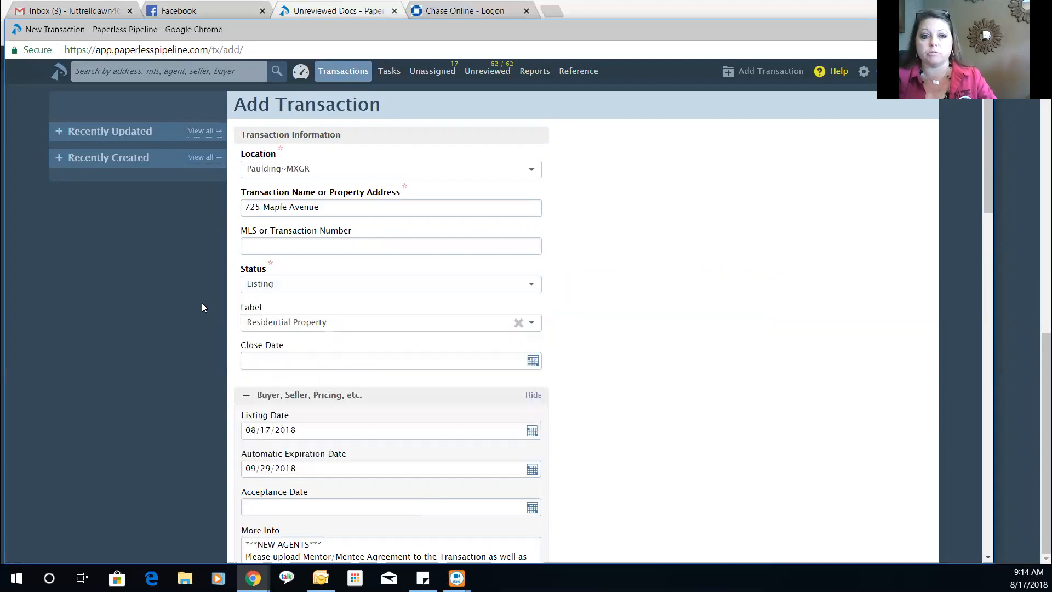
{"action": "scroll", "coordinate": [201, 302], "scroll_direction": "down", "scroll_amount": 3}
{"action": "mouse_move", "coordinate": [324, 317]}
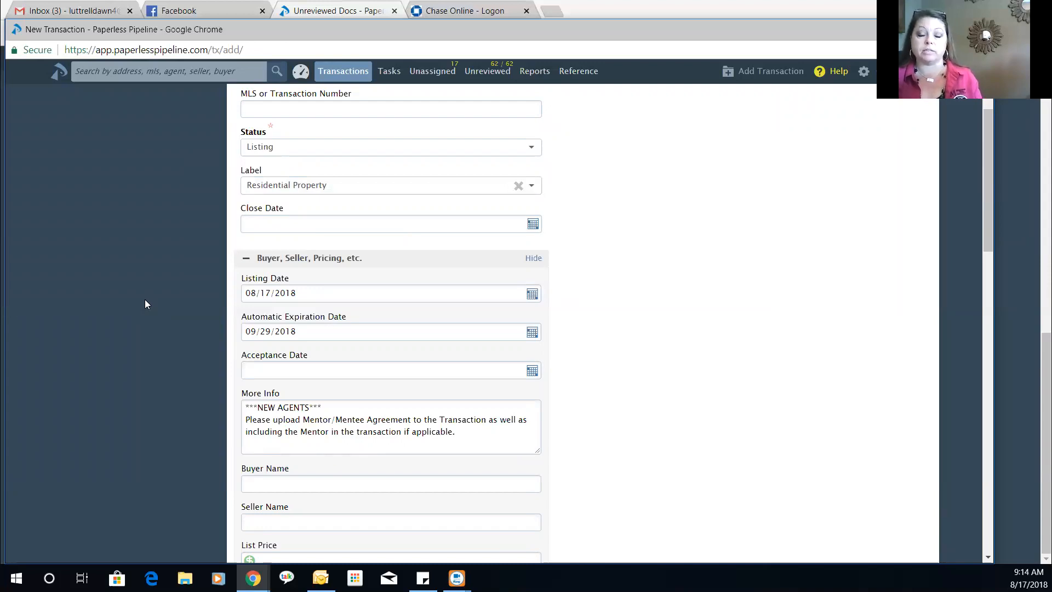
{"action": "scroll", "coordinate": [361, 290], "scroll_direction": "up", "scroll_amount": 3}
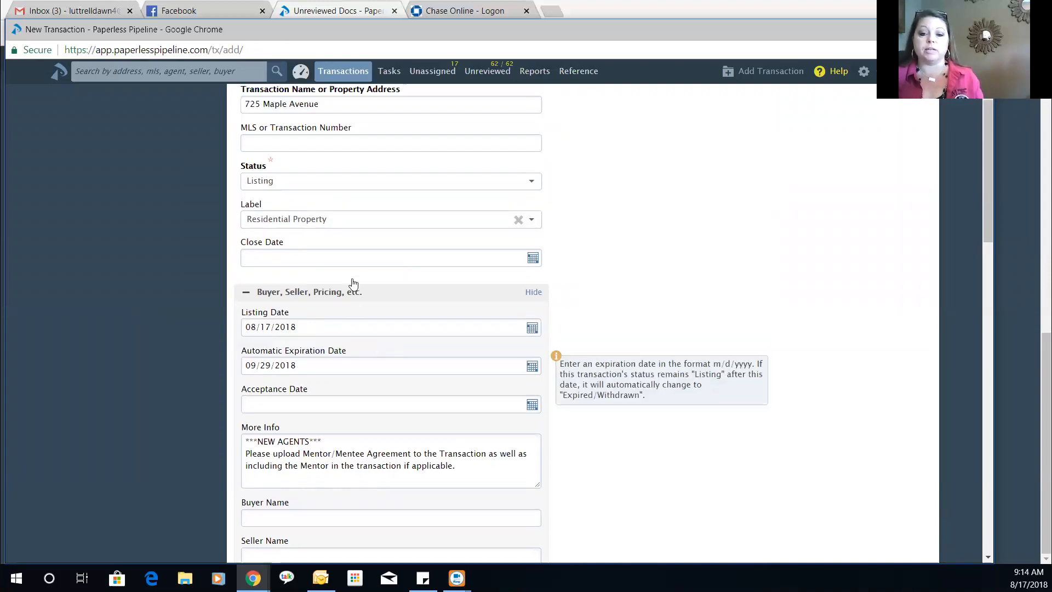
{"action": "scroll", "coordinate": [139, 320], "scroll_direction": "down", "scroll_amount": 3}
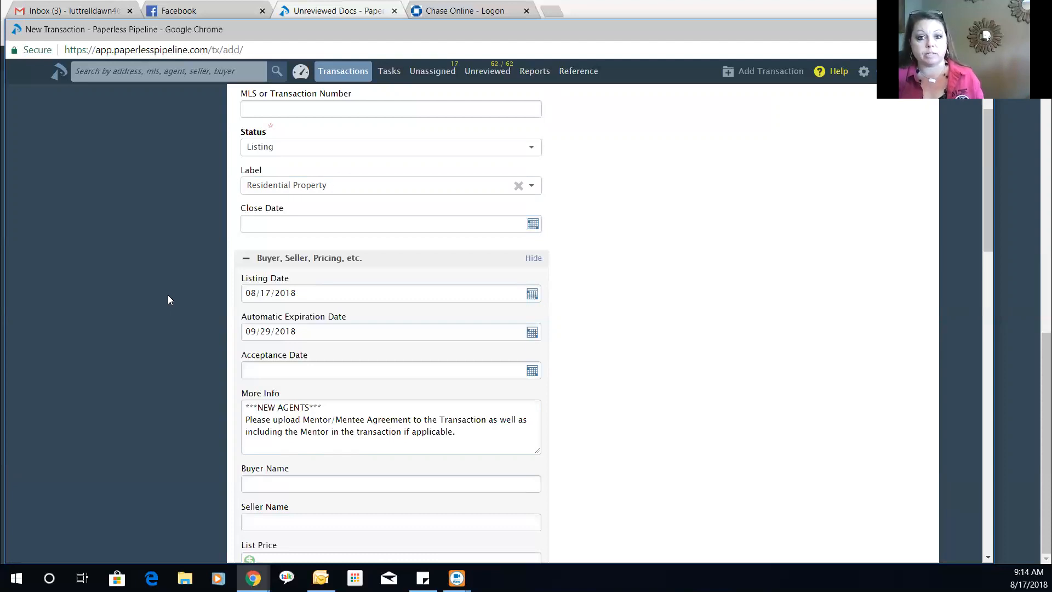
{"action": "scroll", "coordinate": [165, 293], "scroll_direction": "down", "scroll_amount": 1}
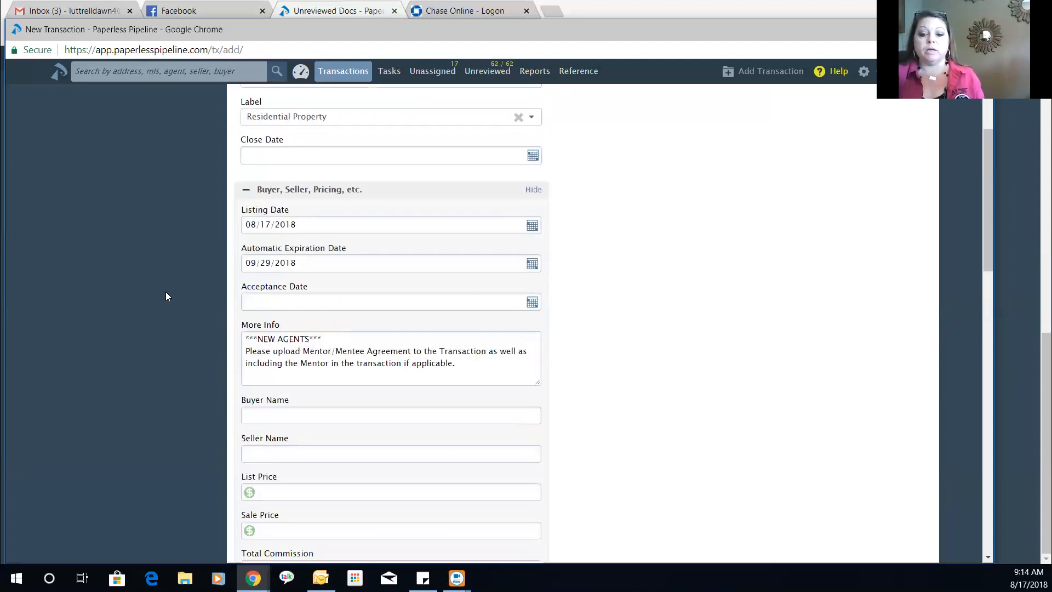
{"action": "left_click", "coordinate": [251, 305]}
{"action": "left_click", "coordinate": [145, 283]}
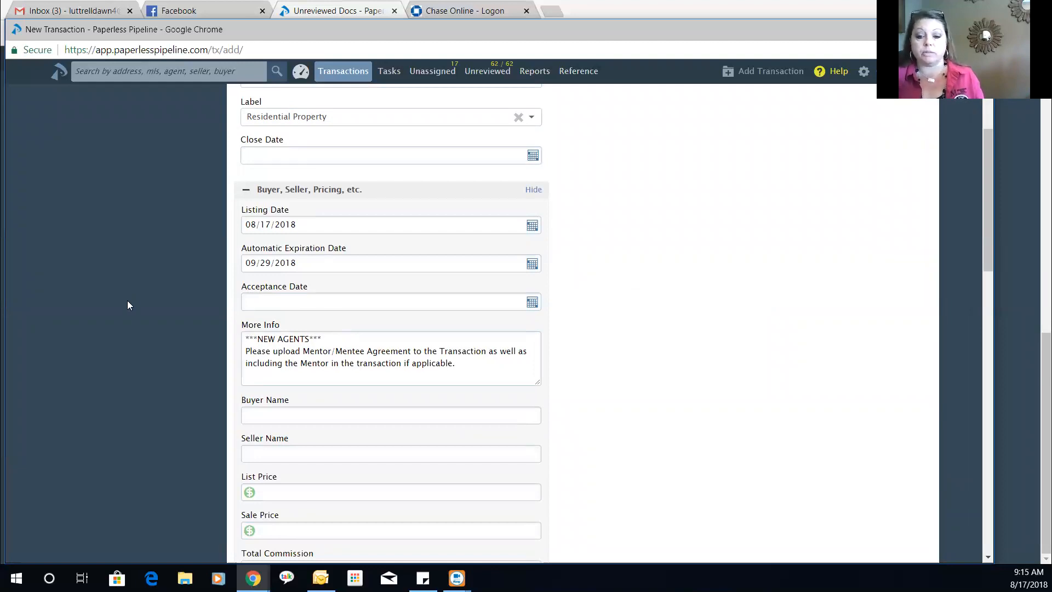
{"action": "scroll", "coordinate": [127, 304], "scroll_direction": "down", "scroll_amount": 2}
- Fill in the seller's name and a list price of 175000
{"action": "left_click", "coordinate": [303, 322]}
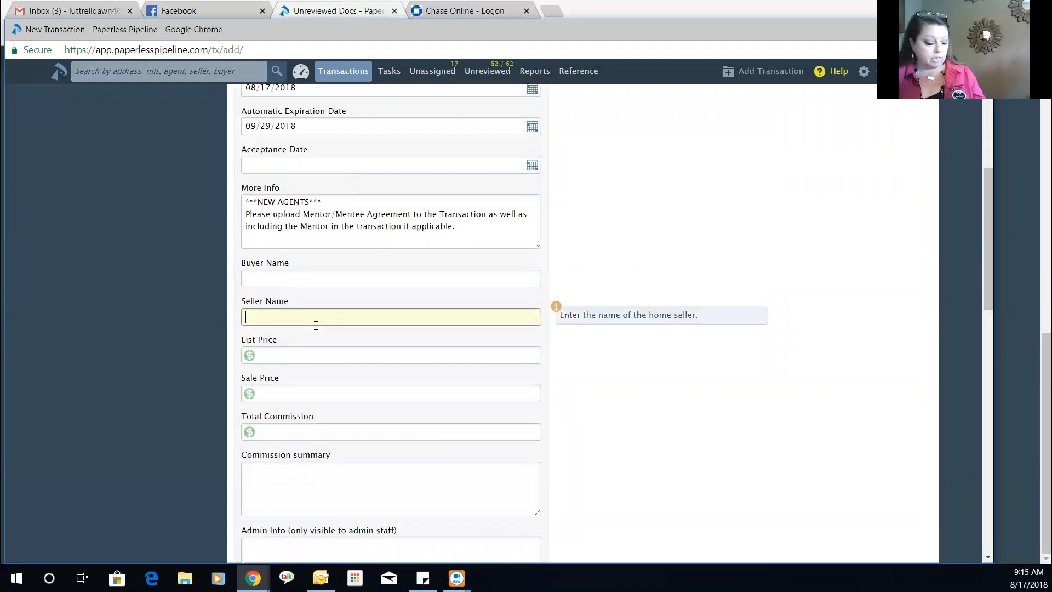
{"action": "type", "text": "Joh"}
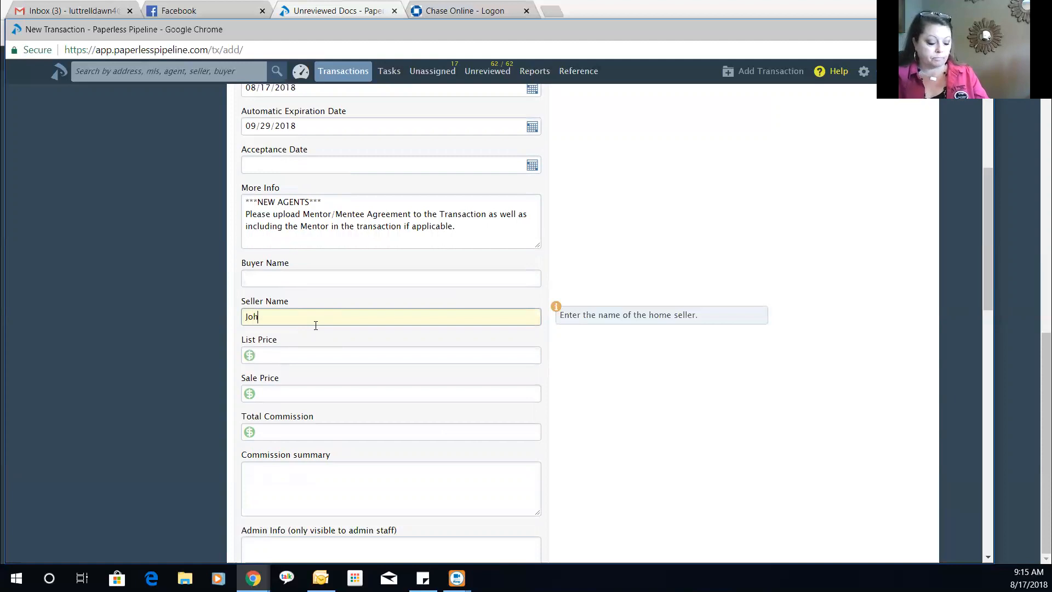
{"action": "type", "text": "n Smith"}
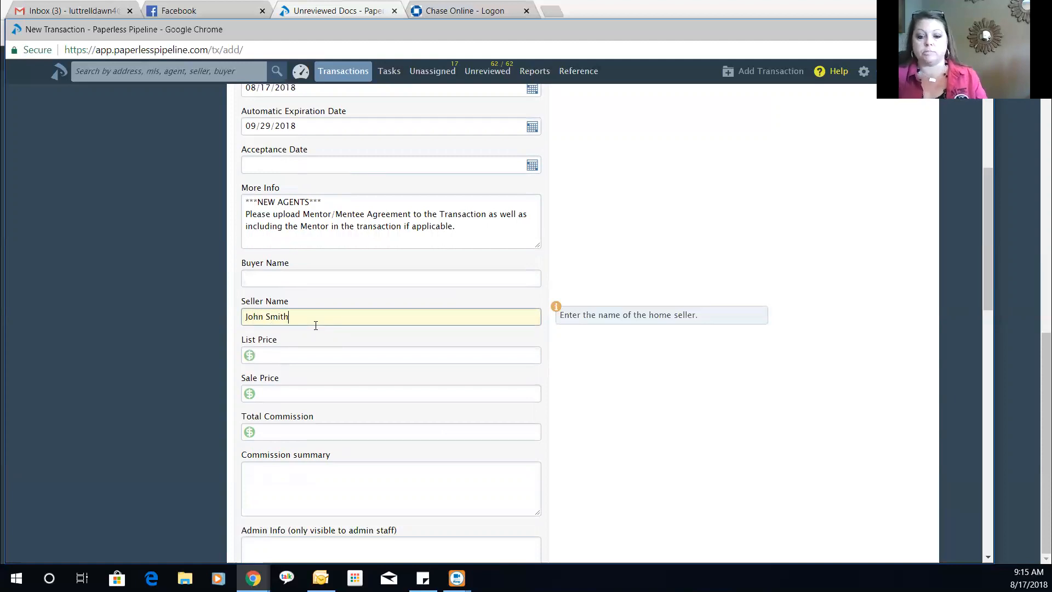
{"action": "left_click", "coordinate": [308, 346]}
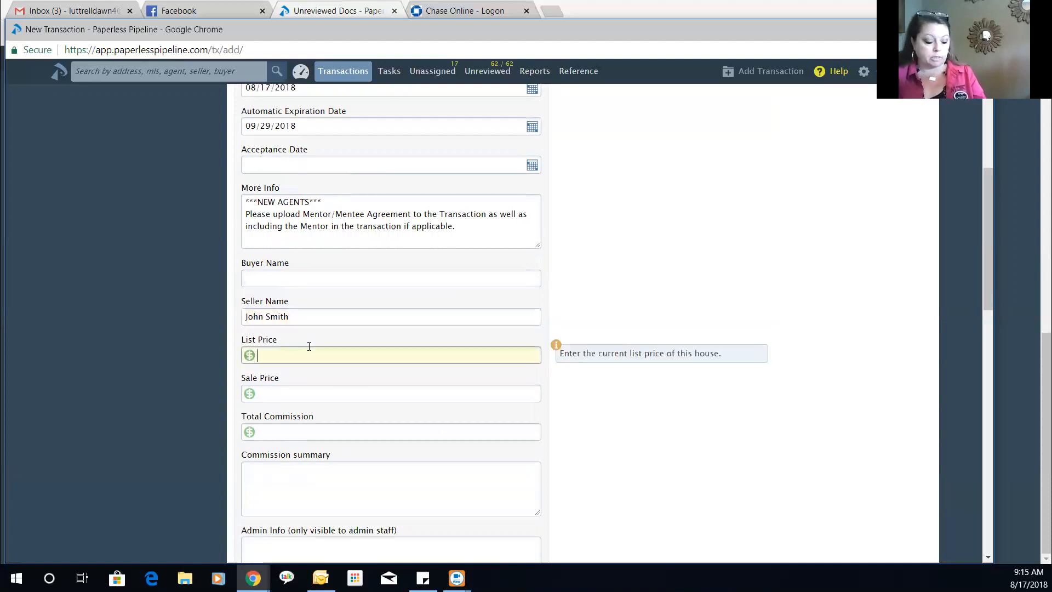
{"action": "type", "text": "175000"}
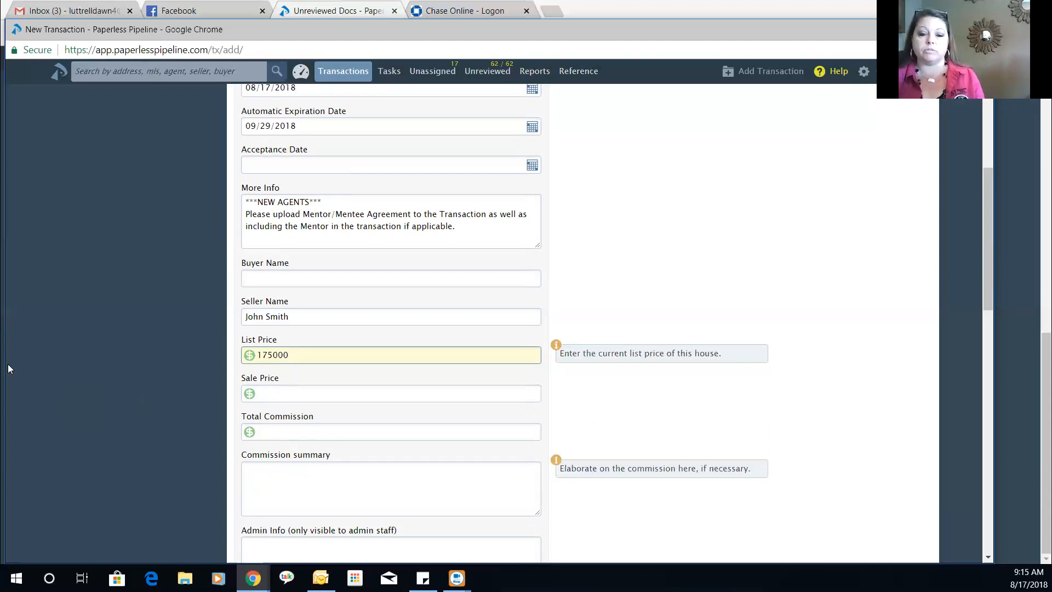
{"action": "scroll", "coordinate": [69, 397], "scroll_direction": "down", "scroll_amount": 1}
{"action": "scroll", "coordinate": [69, 392], "scroll_direction": "down", "scroll_amount": 5}
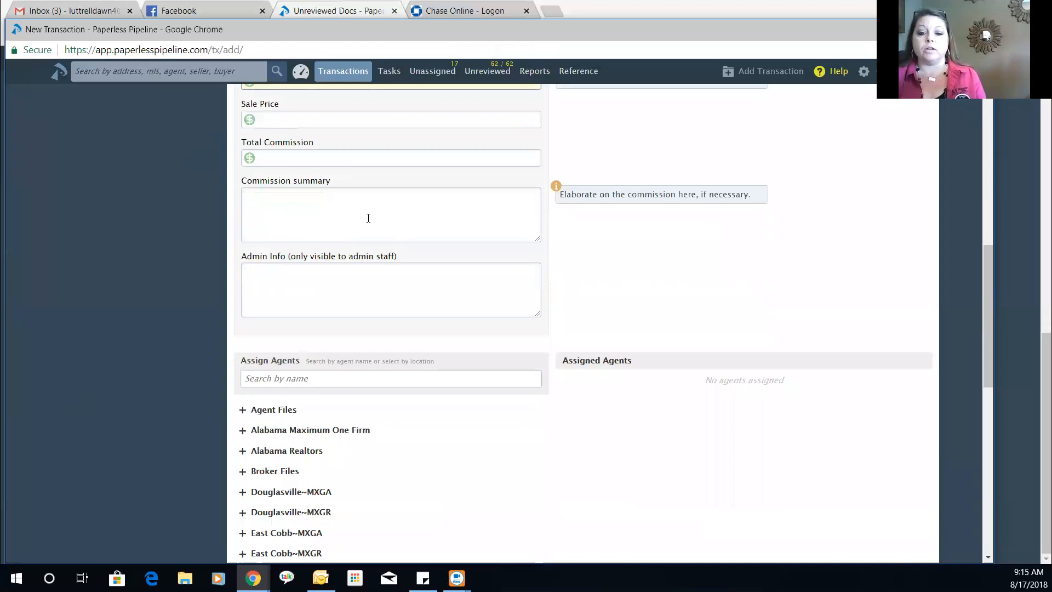
- Find the Paulding~MXGR agent by name, mark them as listing agent, and create the transaction
{"action": "left_click", "coordinate": [325, 215]}
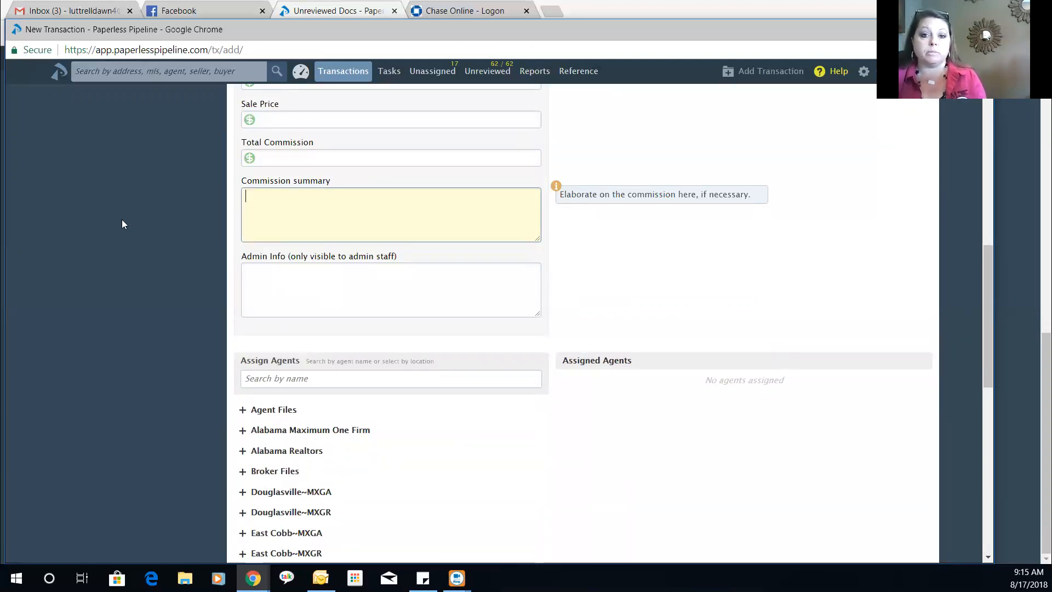
{"action": "scroll", "coordinate": [149, 220], "scroll_direction": "down", "scroll_amount": 1}
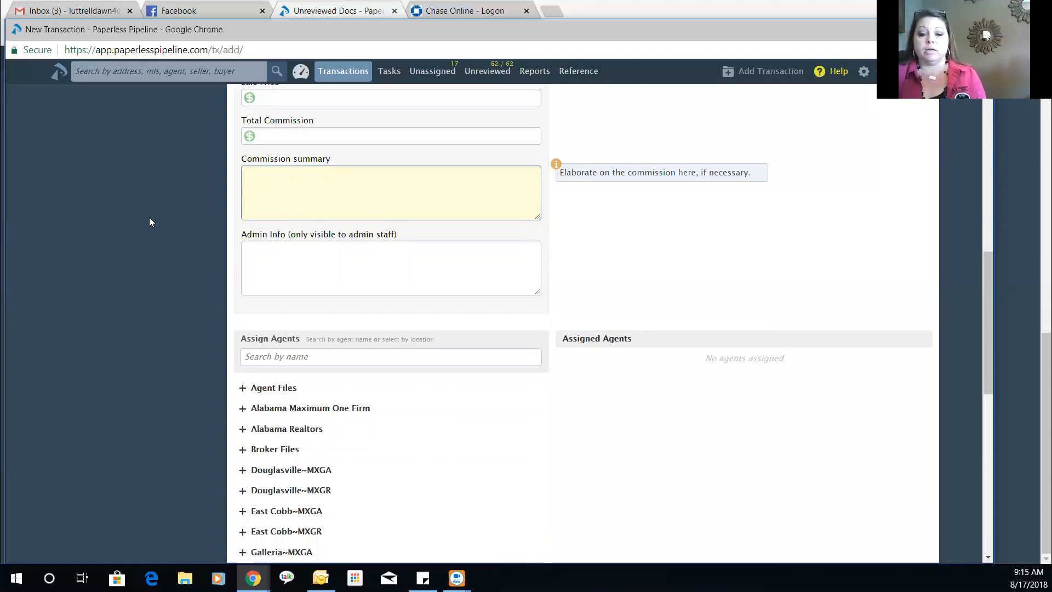
{"action": "left_click", "coordinate": [354, 309]}
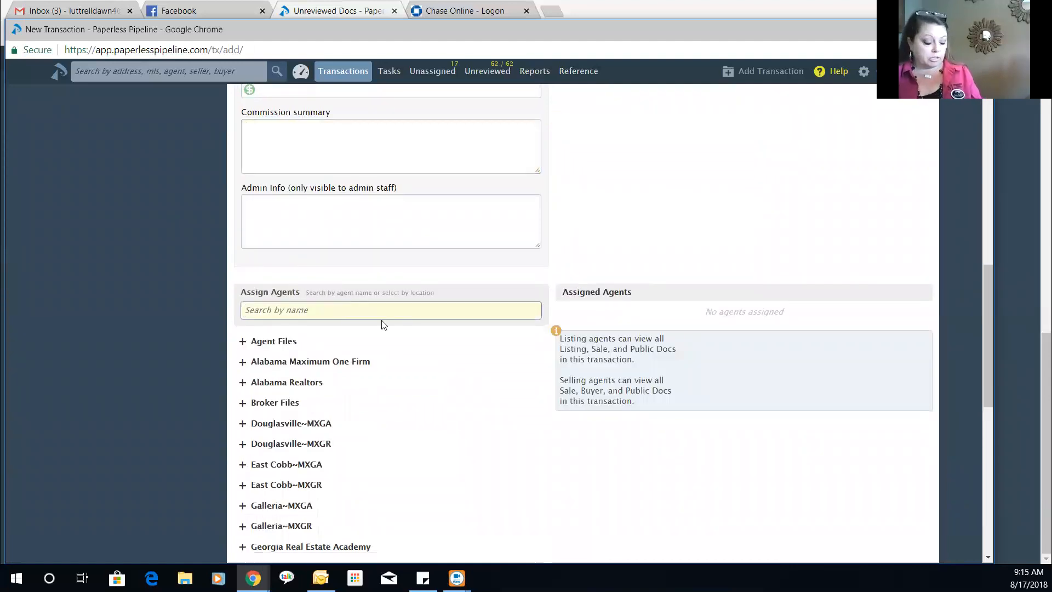
{"action": "type", "text": "dawn"}
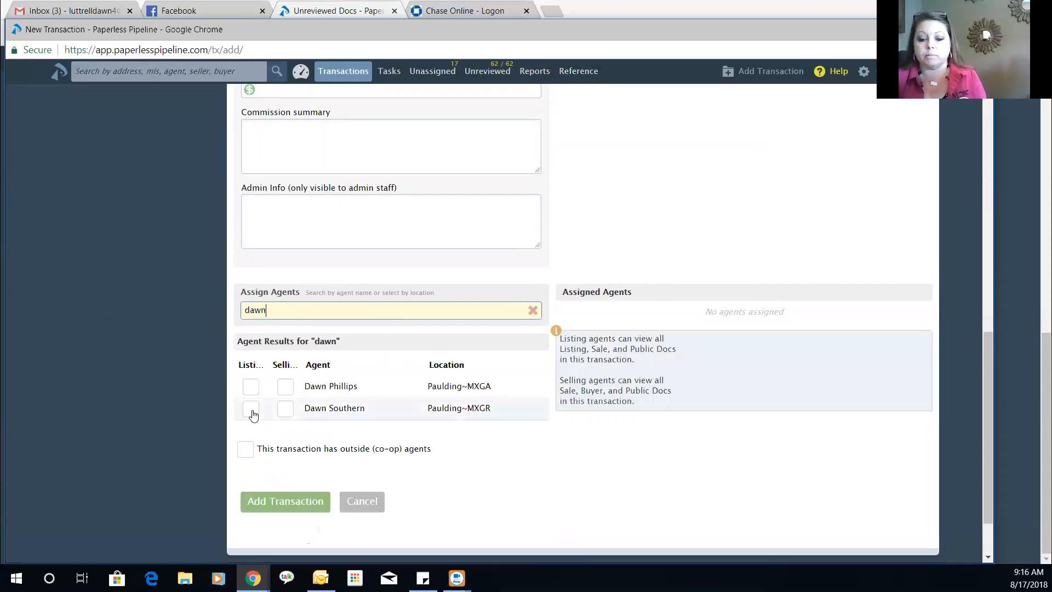
{"action": "left_click", "coordinate": [252, 410]}
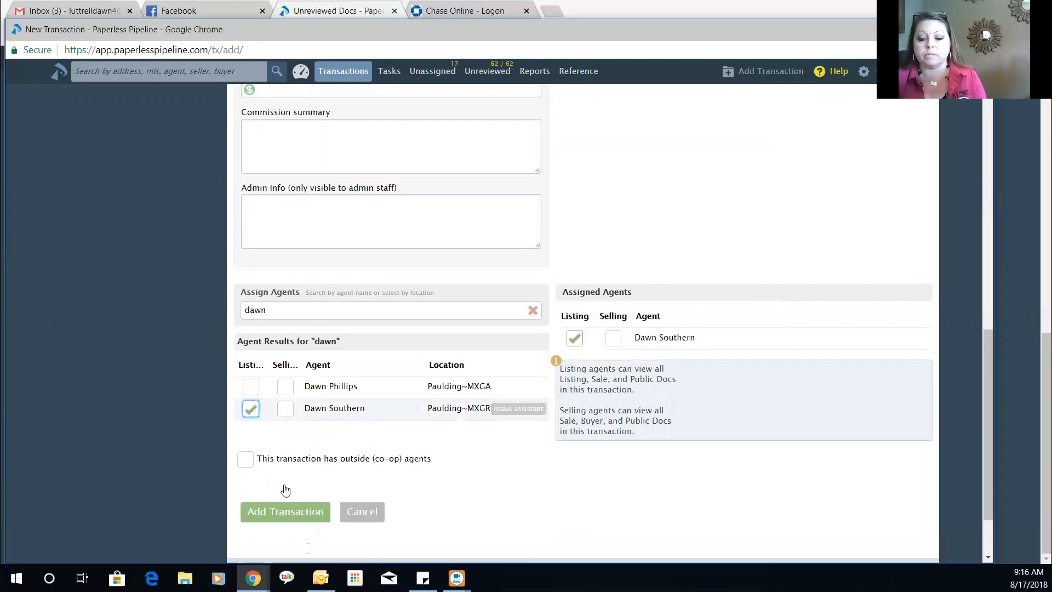
{"action": "left_click", "coordinate": [295, 510]}
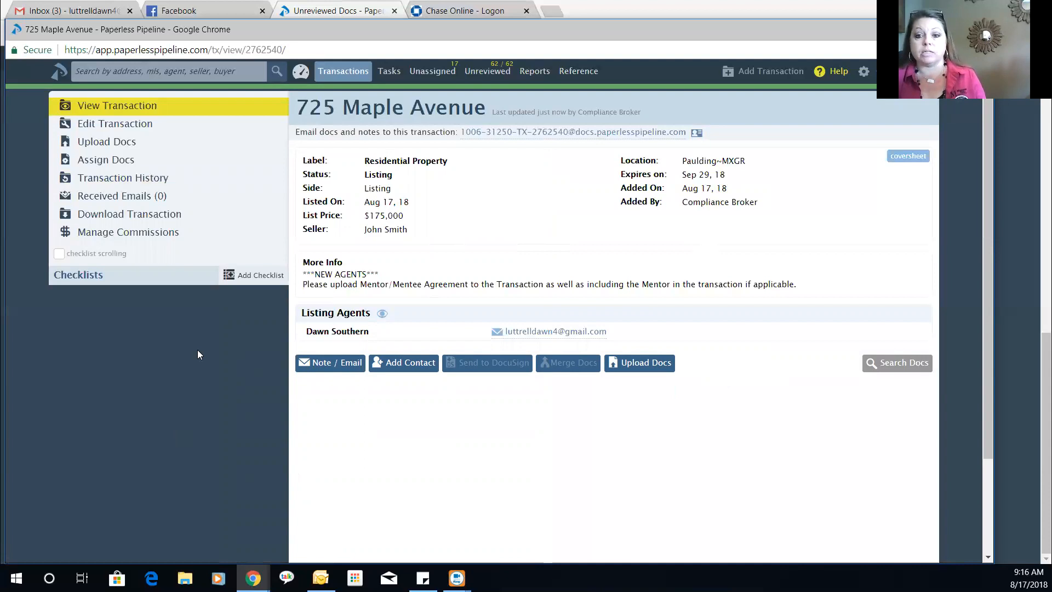
- Attach the 2-Pending and 1-New Listing checklists, giving 0/28 tasks
{"action": "left_click", "coordinate": [266, 286]}
{"action": "scroll", "coordinate": [177, 416], "scroll_direction": "down", "scroll_amount": 2}
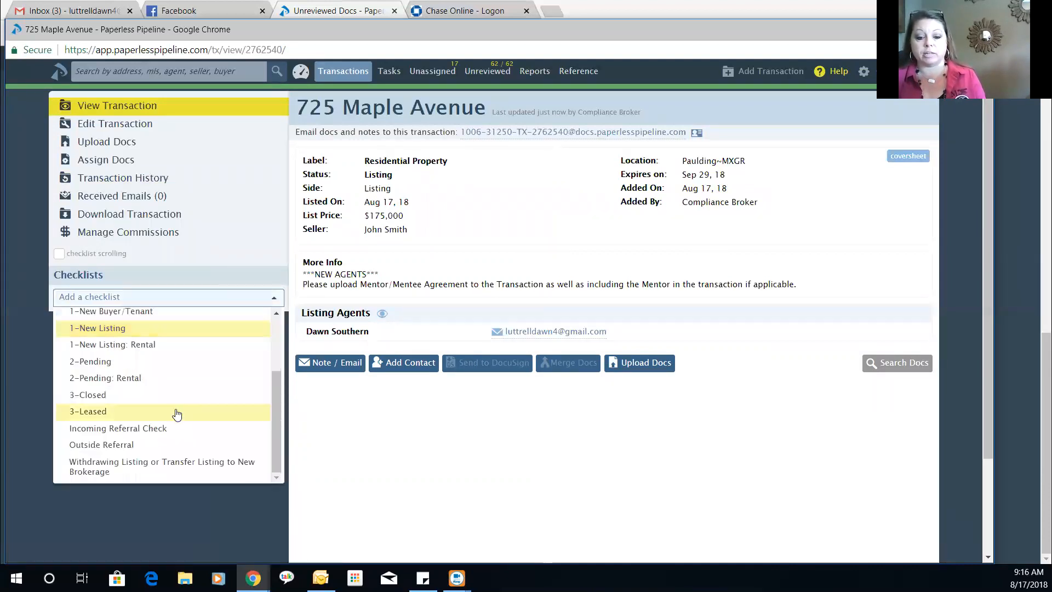
{"action": "left_click", "coordinate": [198, 394]}
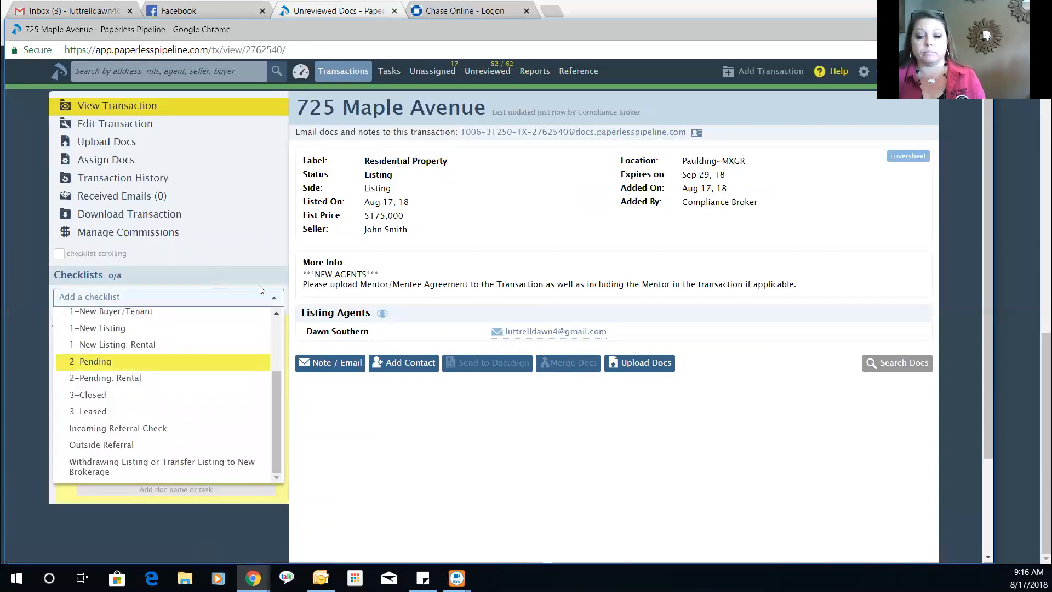
{"action": "left_click", "coordinate": [251, 279]}
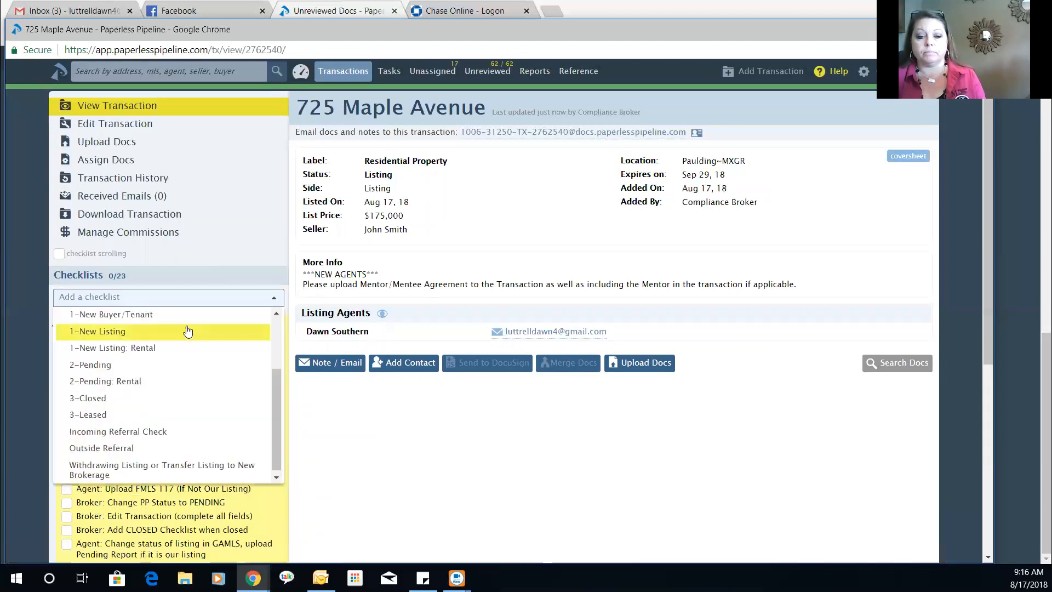
{"action": "left_click", "coordinate": [187, 331]}
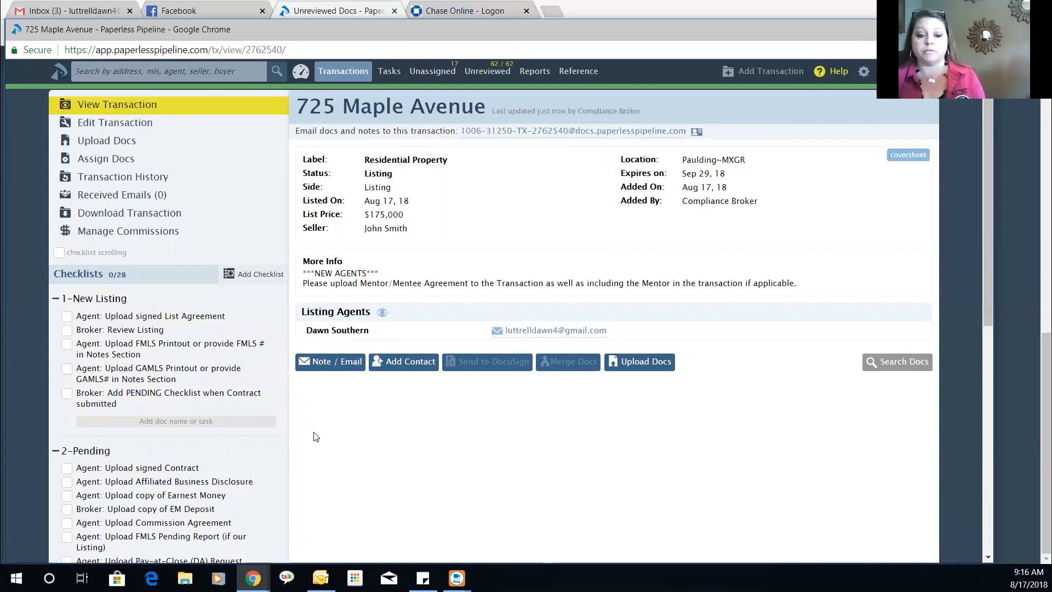
{"action": "scroll", "coordinate": [315, 436], "scroll_direction": "down", "scroll_amount": 3}
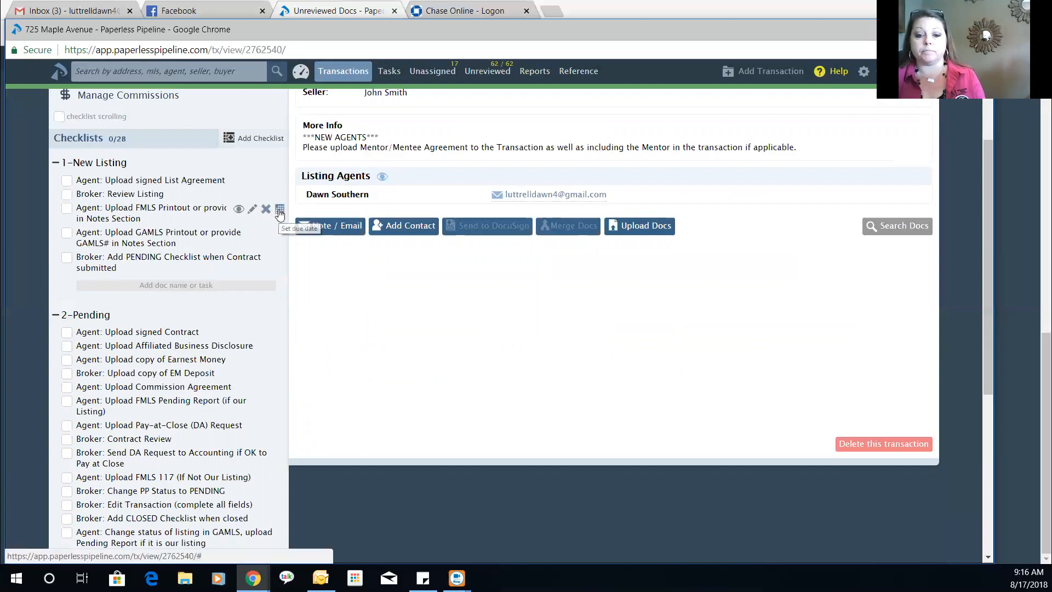
{"action": "left_click", "coordinate": [279, 210]}
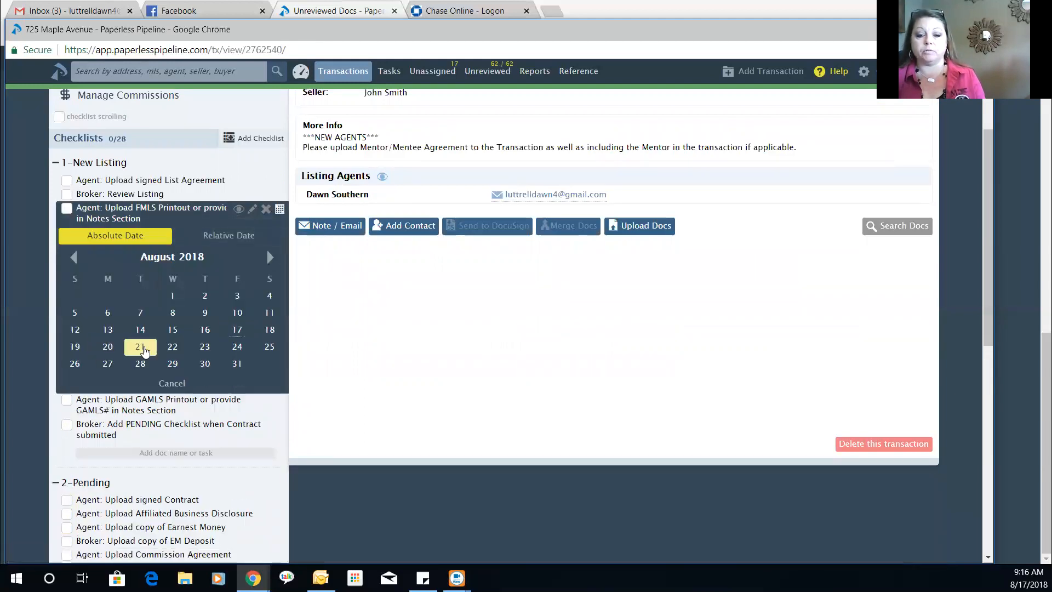
{"action": "left_click", "coordinate": [144, 348]}
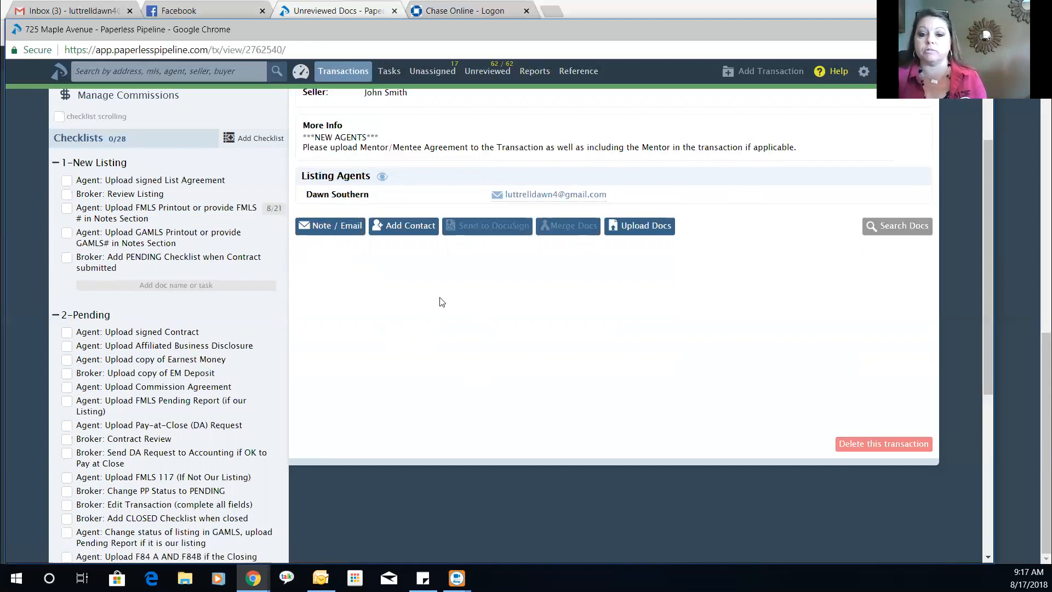
{"action": "left_click", "coordinate": [274, 209]}
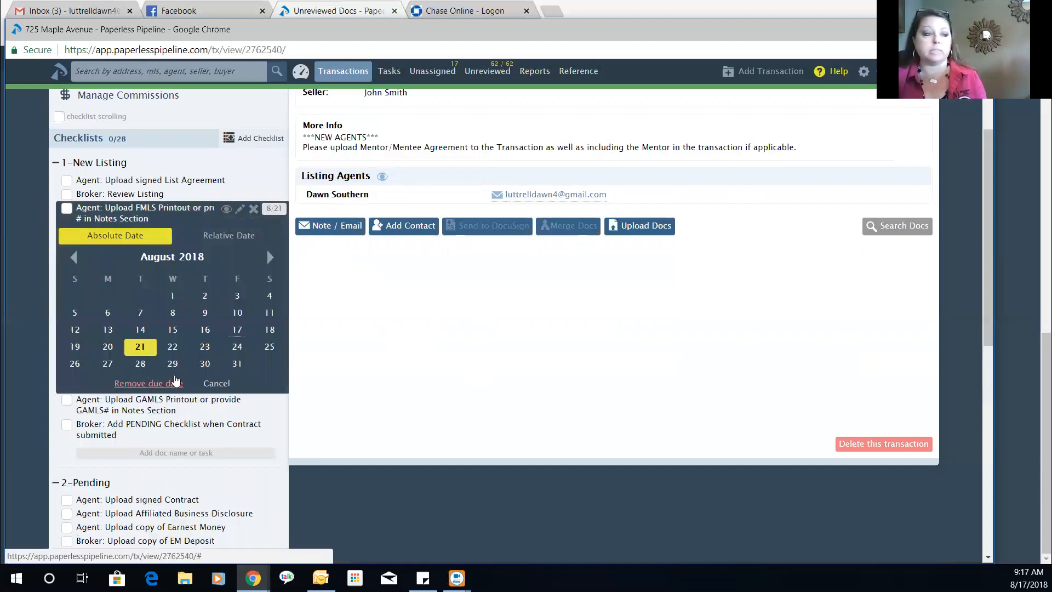
{"action": "left_click", "coordinate": [414, 300]}
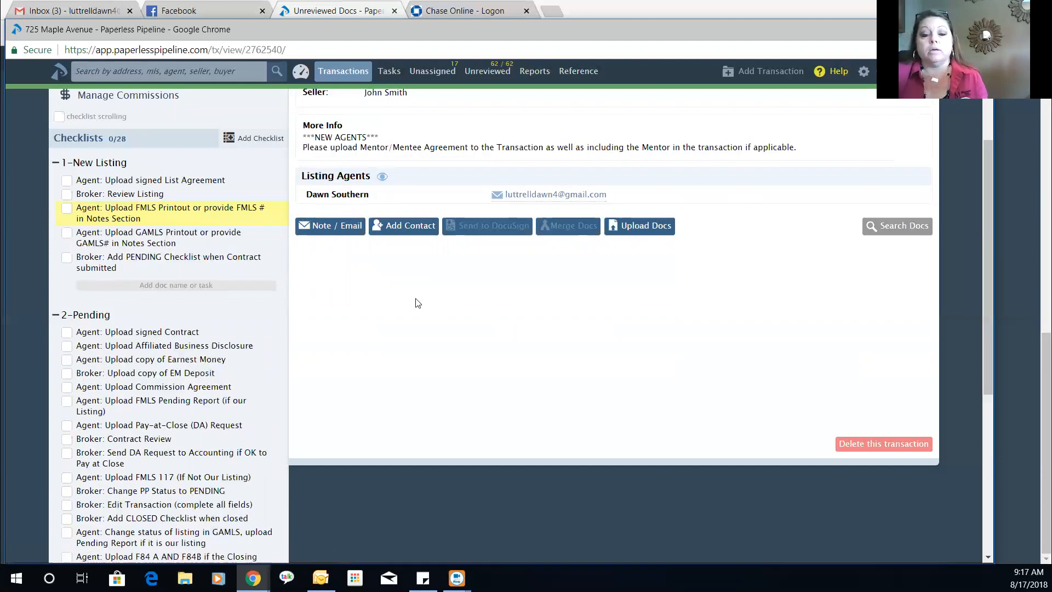
{"action": "scroll", "coordinate": [413, 303], "scroll_direction": "up", "scroll_amount": 3}
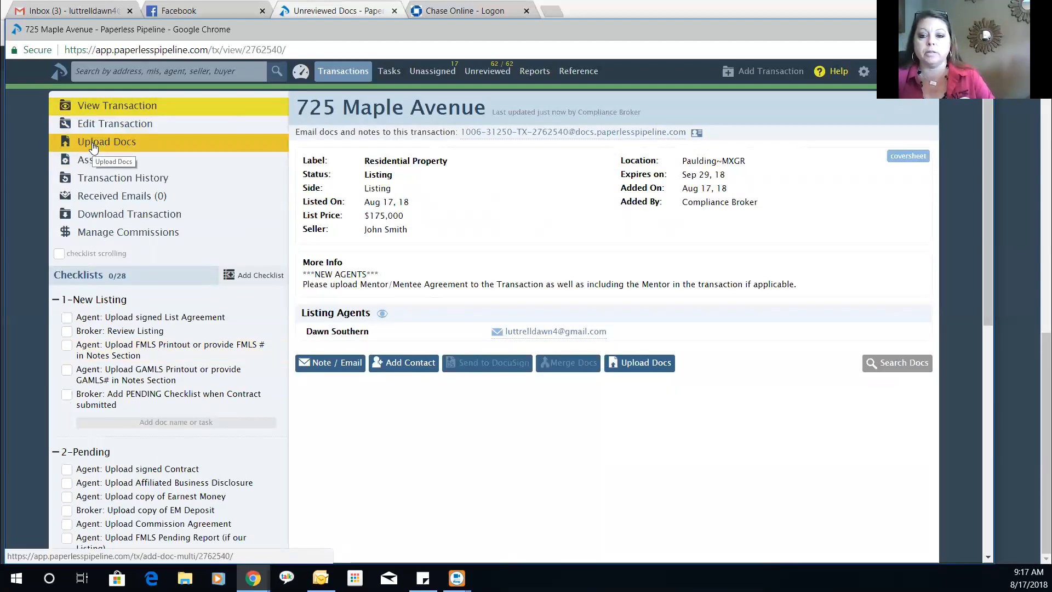
- Select Listing Agreement.pdf and the F50 Seller's Property Disclosure Statement from the computer for upload
{"action": "left_click", "coordinate": [111, 145]}
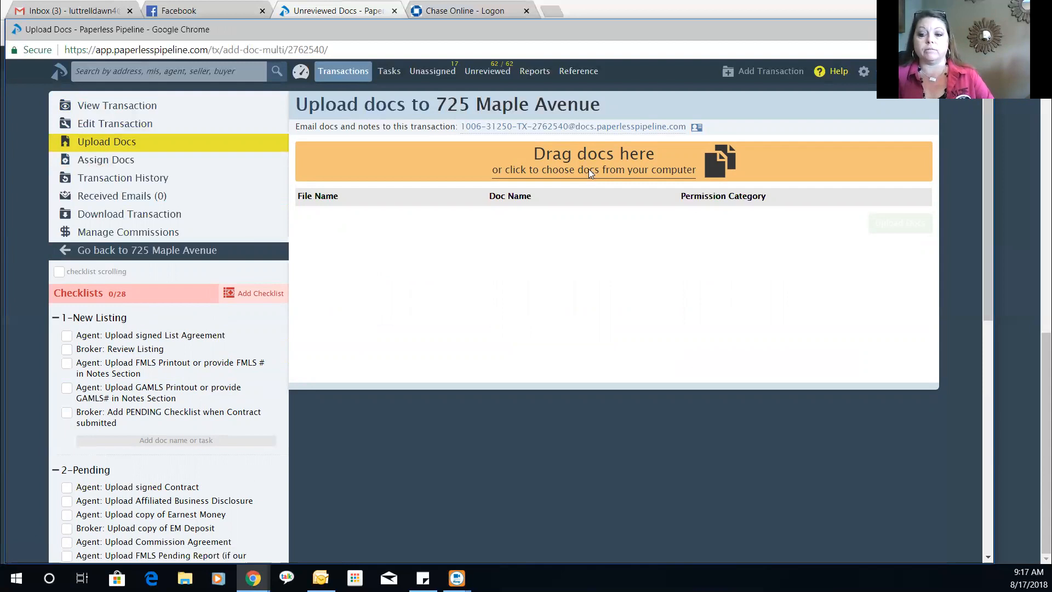
{"action": "left_click", "coordinate": [588, 169]}
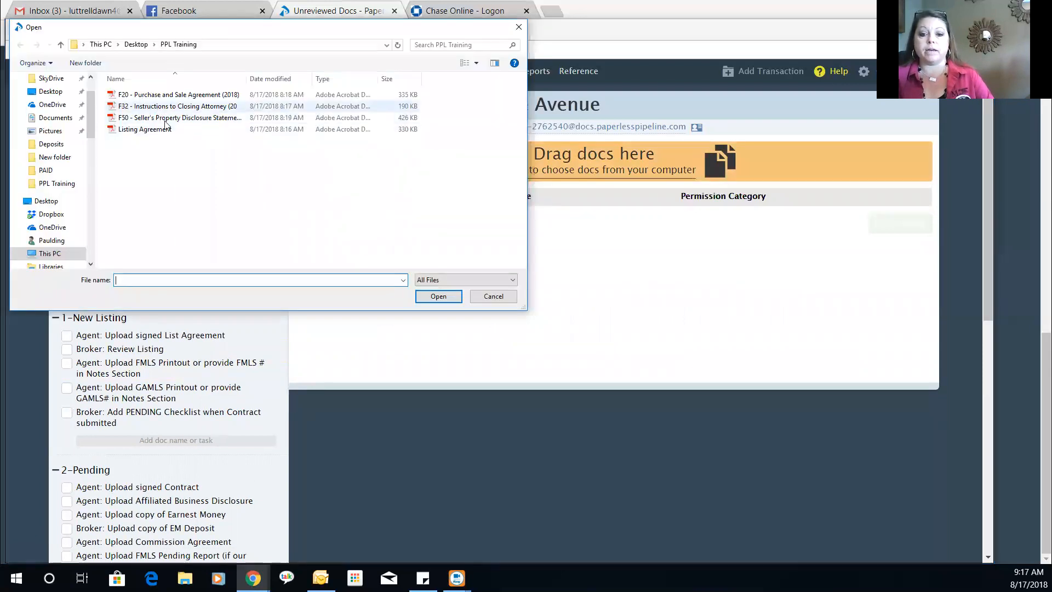
{"action": "left_click", "coordinate": [173, 130]}
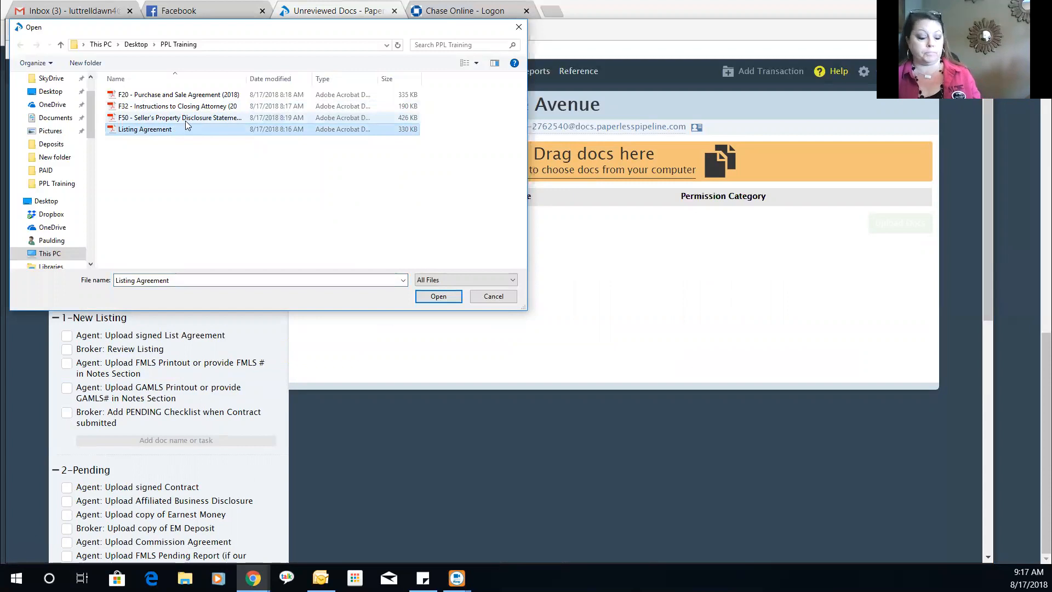
{"action": "left_click", "coordinate": [189, 118], "text": "ctrl"}
{"action": "left_click", "coordinate": [433, 298]}
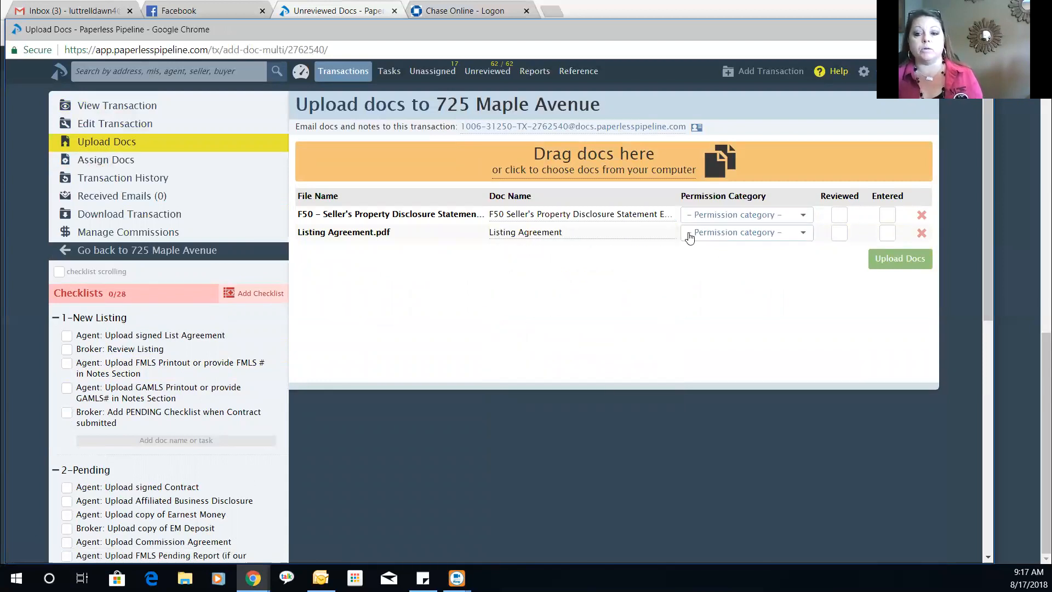
{"action": "left_click", "coordinate": [580, 233]}
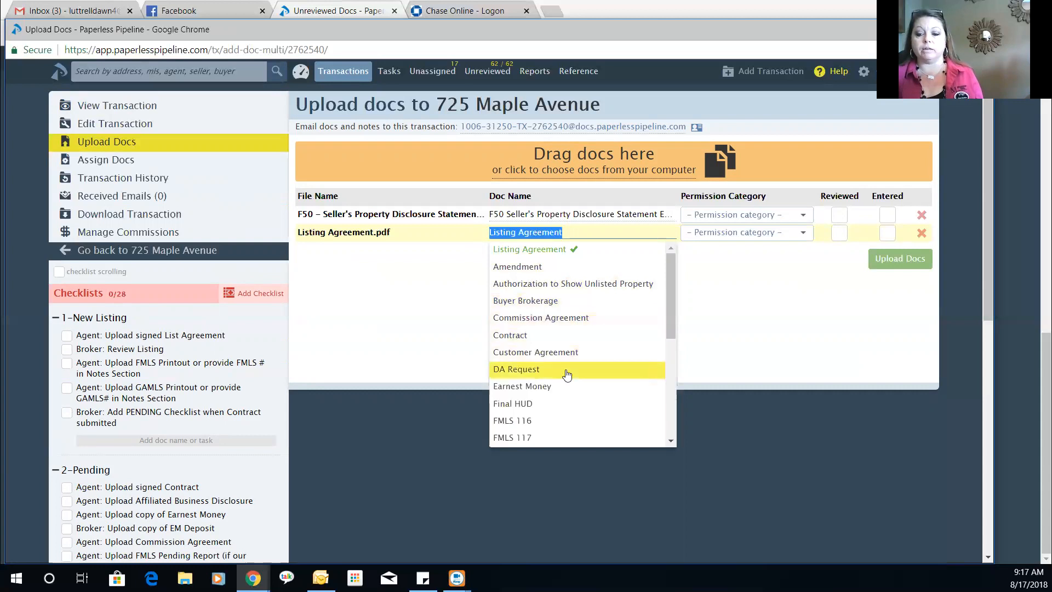
{"action": "scroll", "coordinate": [587, 409], "scroll_direction": "down", "scroll_amount": 5}
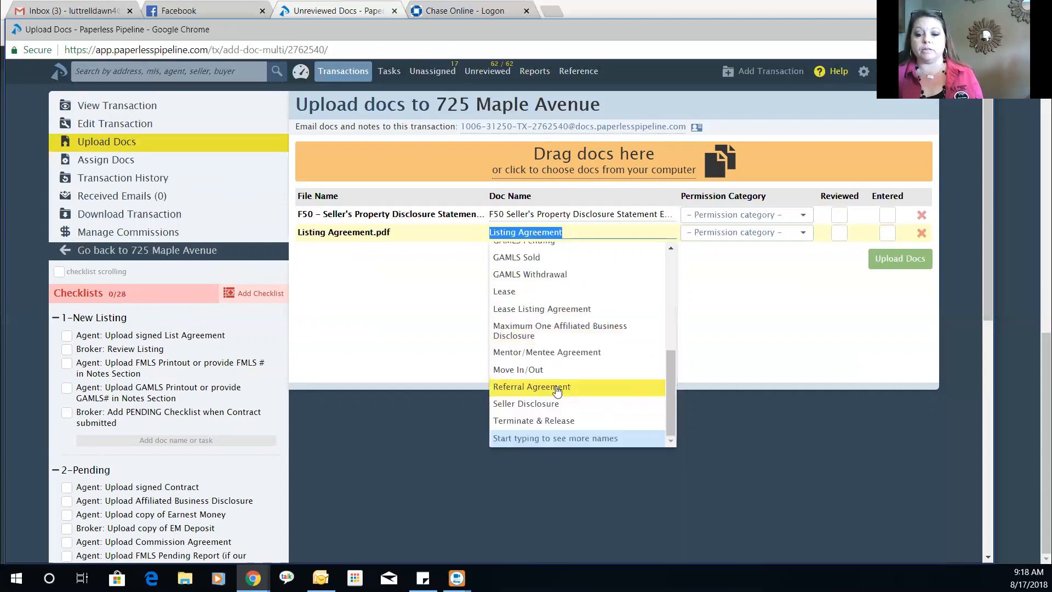
{"action": "scroll", "coordinate": [555, 388], "scroll_direction": "up", "scroll_amount": 6}
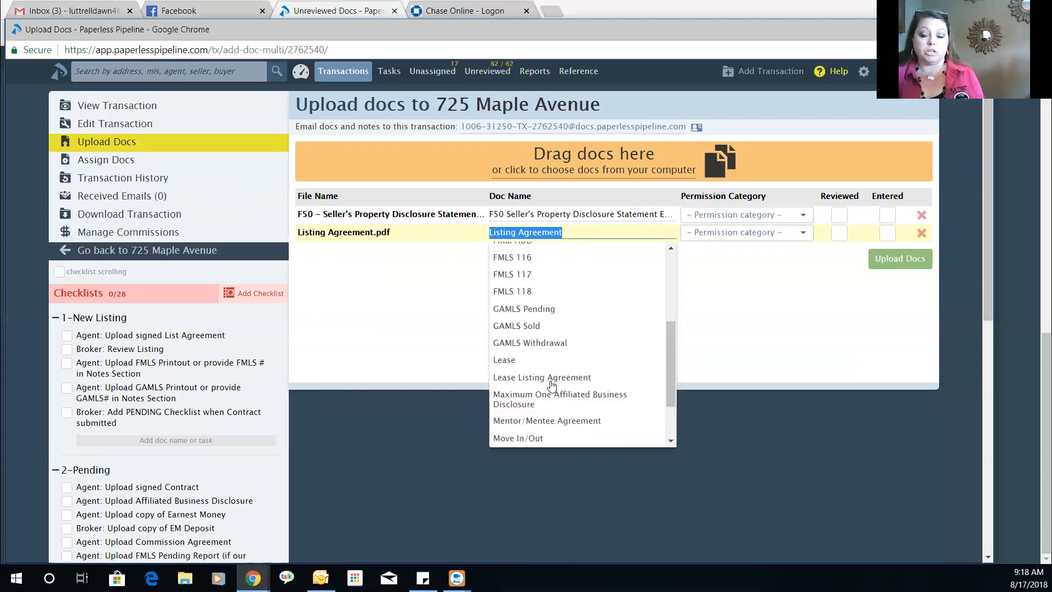
{"action": "left_click", "coordinate": [449, 327]}
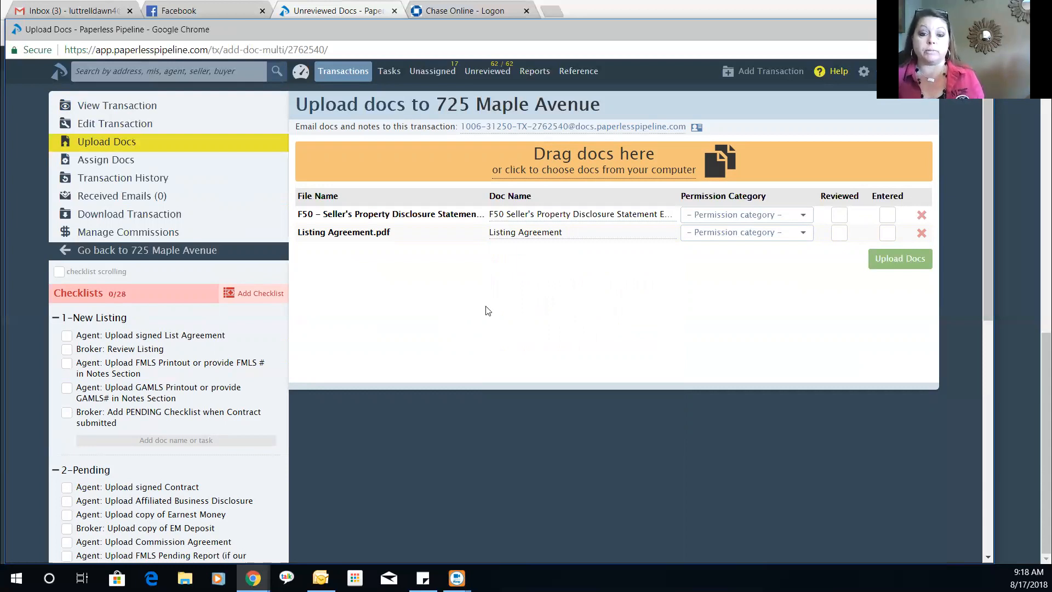
{"action": "left_click", "coordinate": [735, 222]}
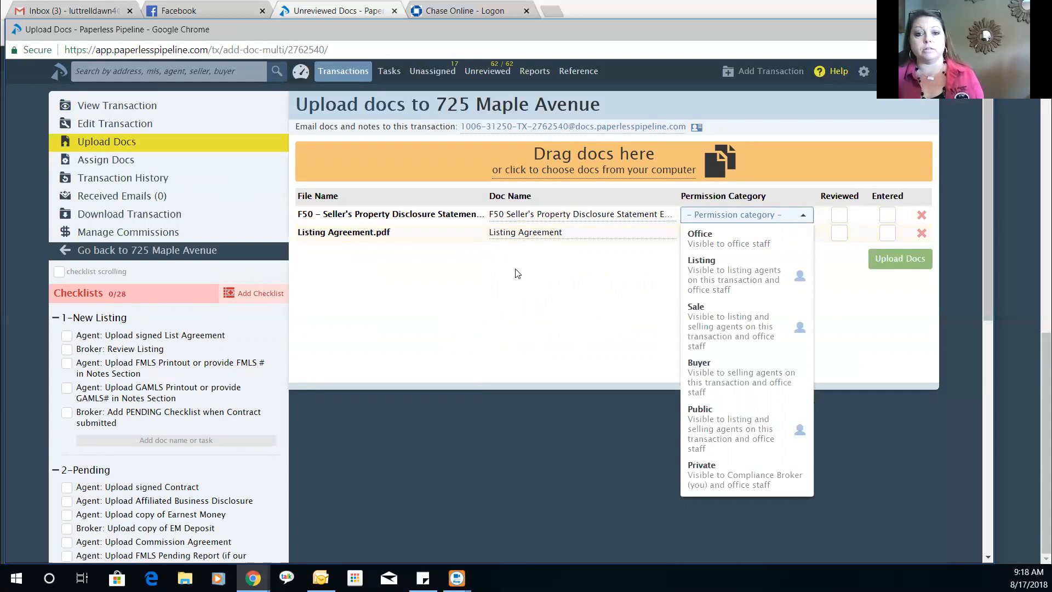
{"action": "left_click", "coordinate": [750, 279]}
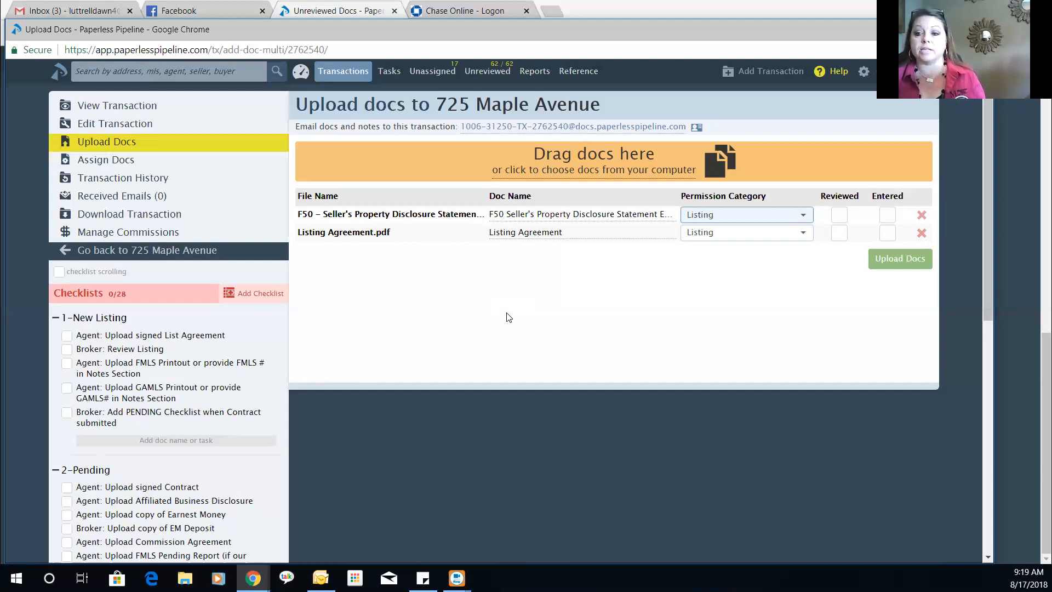
{"action": "left_click", "coordinate": [744, 216]}
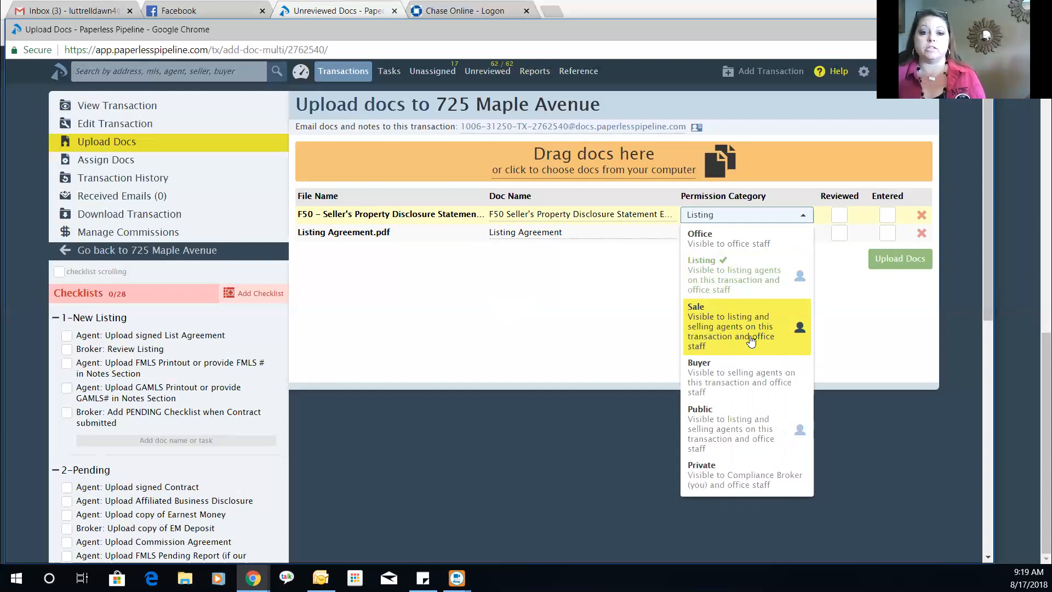
{"action": "left_click", "coordinate": [564, 335]}
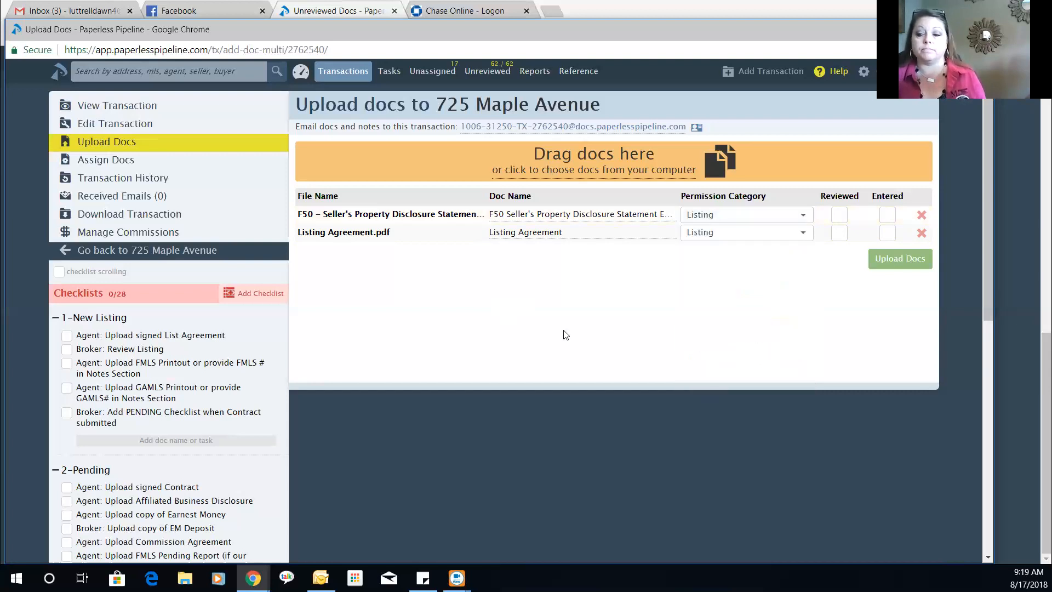
{"action": "left_click", "coordinate": [891, 266]}
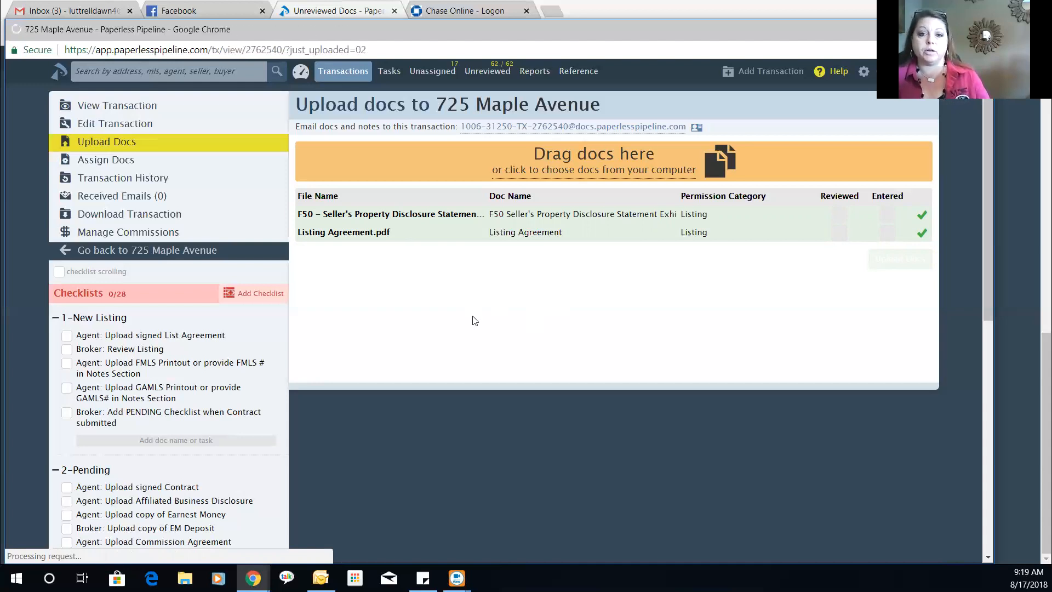
{"action": "scroll", "coordinate": [489, 295], "scroll_direction": "down", "scroll_amount": 3}
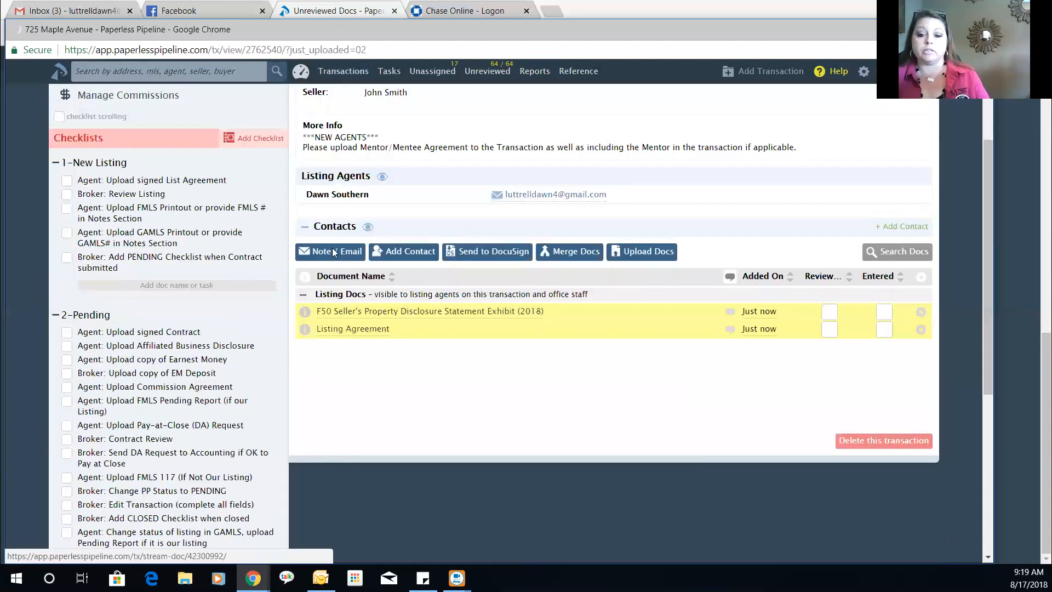
{"action": "left_click", "coordinate": [338, 226]}
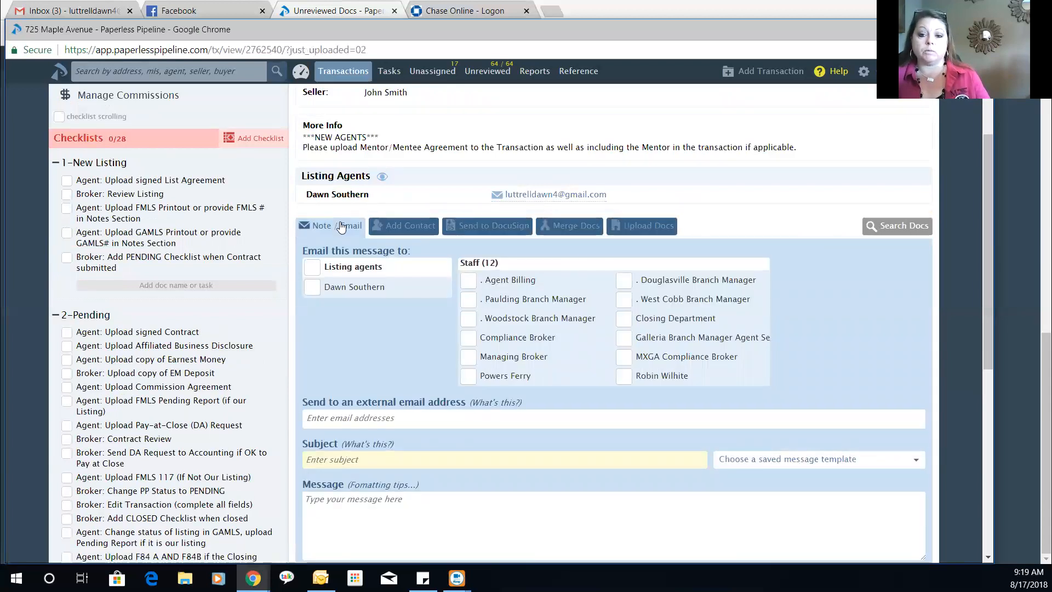
{"action": "left_click", "coordinate": [341, 226]}
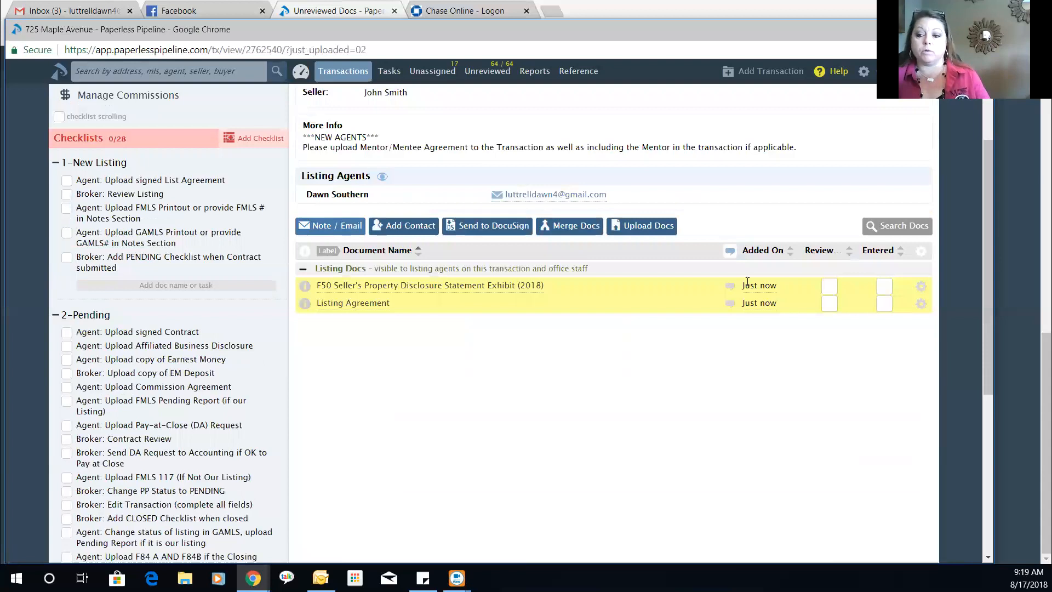
{"action": "left_click", "coordinate": [731, 287]}
{"action": "left_click", "coordinate": [731, 287]}
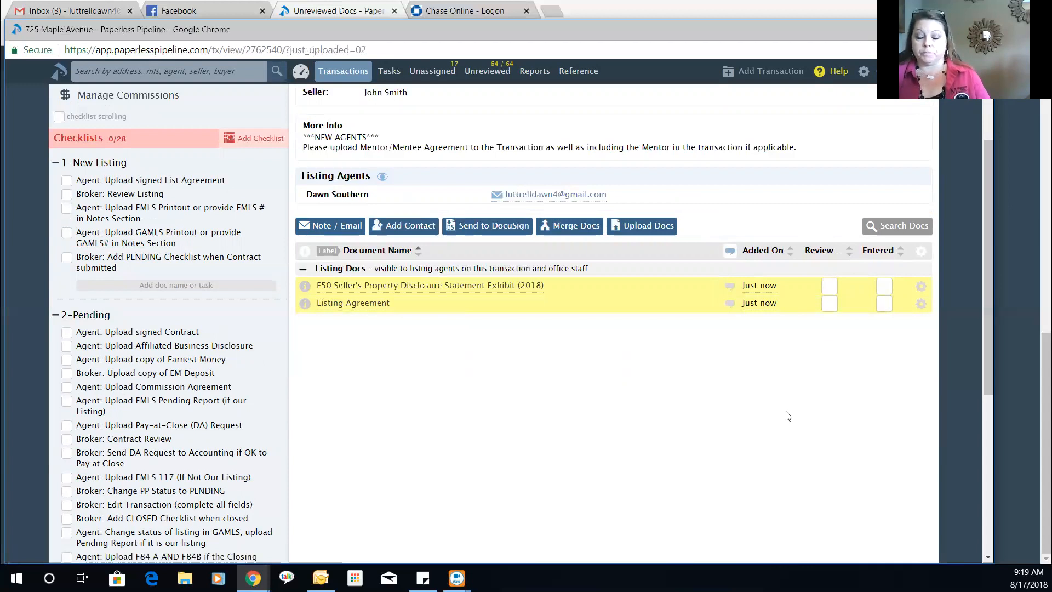
{"action": "scroll", "coordinate": [528, 356], "scroll_direction": "up", "scroll_amount": 3}
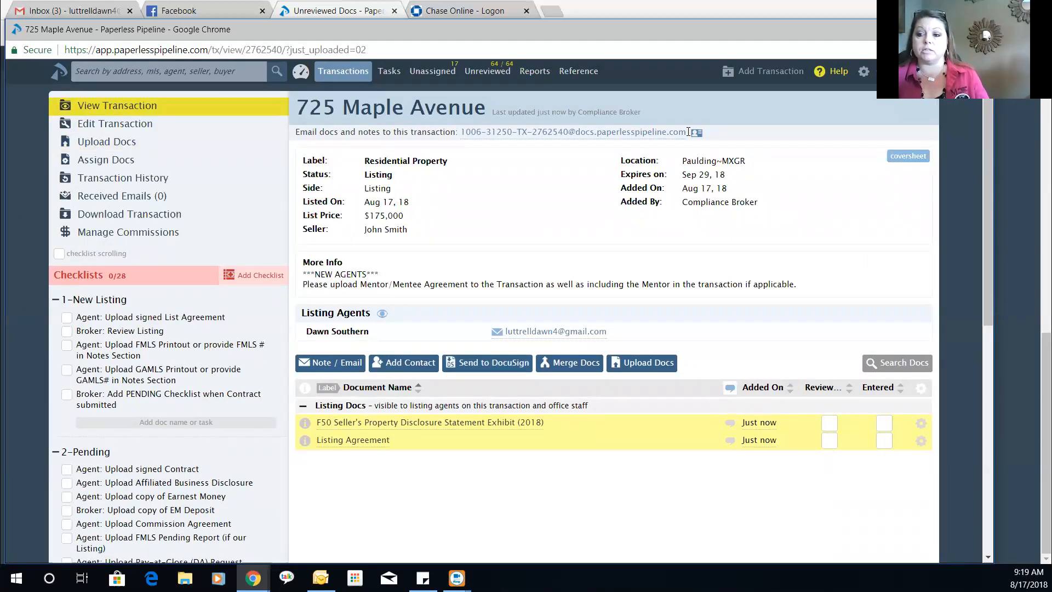
- Highlight the transaction's email-in address, then go to the Unassigned Docs page
{"action": "left_click_drag", "start_coordinate": [688, 132], "coordinate": [462, 139]}
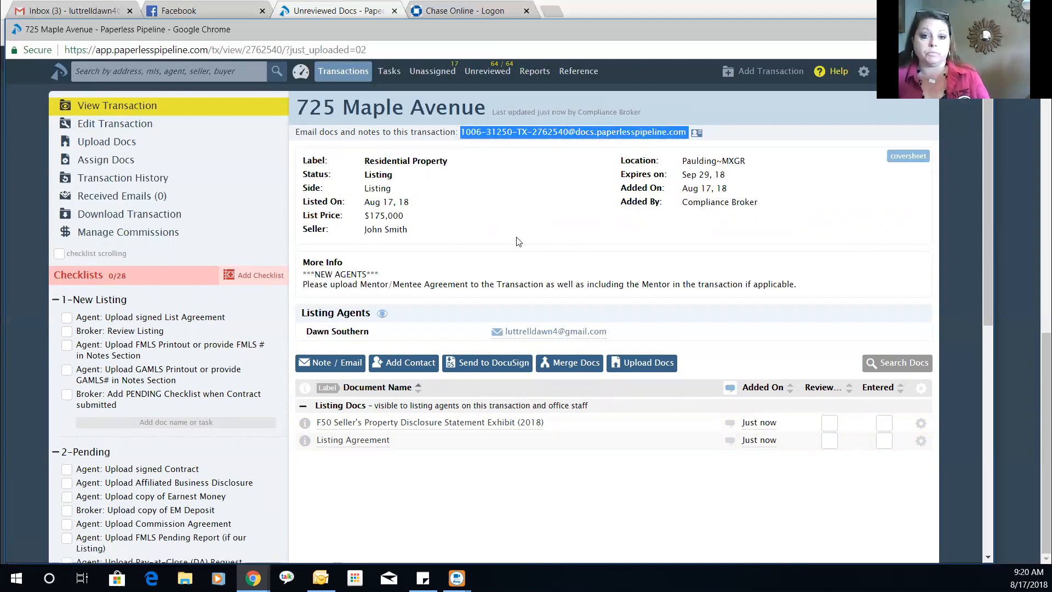
{"action": "left_click", "coordinate": [440, 74]}
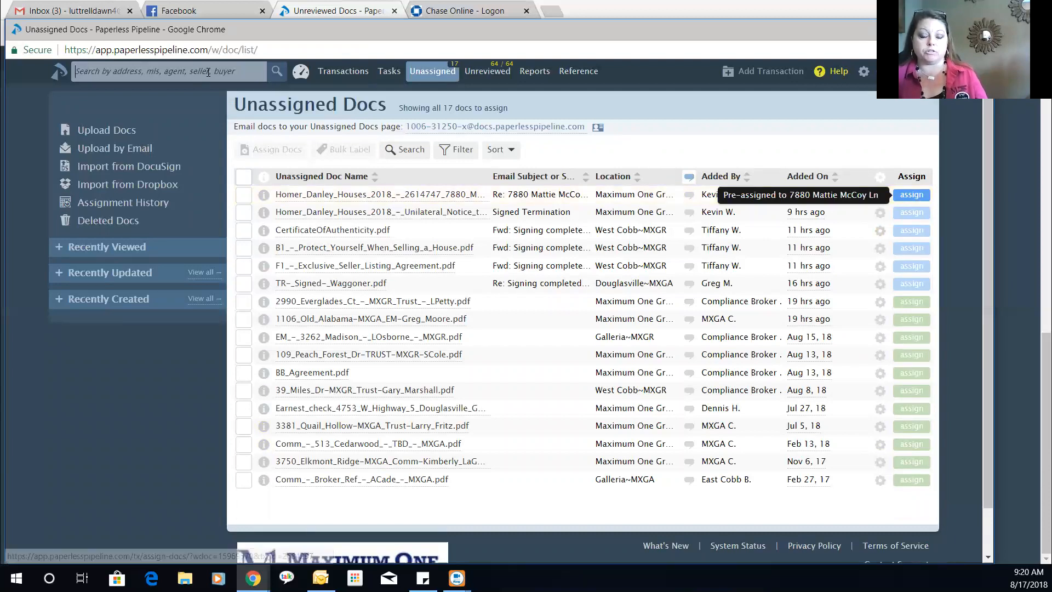
{"action": "left_click", "coordinate": [181, 72]}
{"action": "type", "text": "maple"}
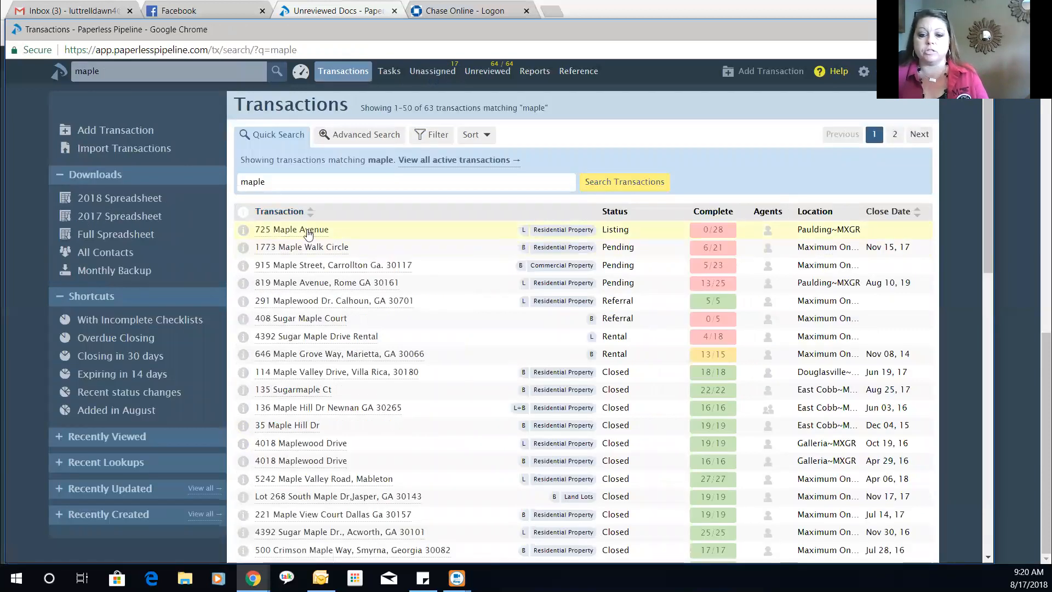
{"action": "left_click", "coordinate": [415, 241]}
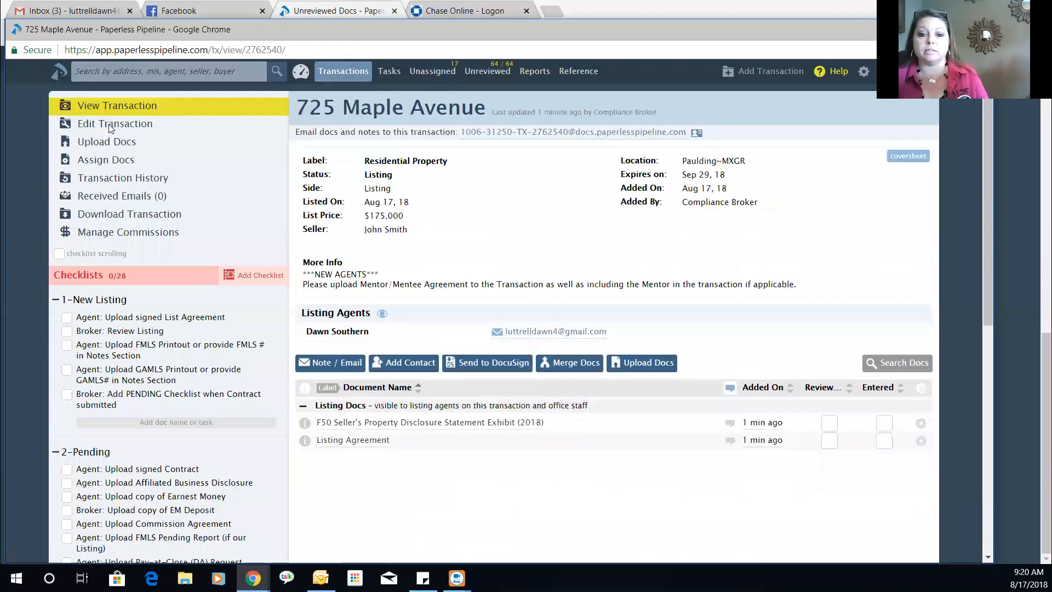
- Upload the F20 Purchase and Sale Agreement (2018) file with permission category Sale
{"action": "left_click", "coordinate": [111, 125]}
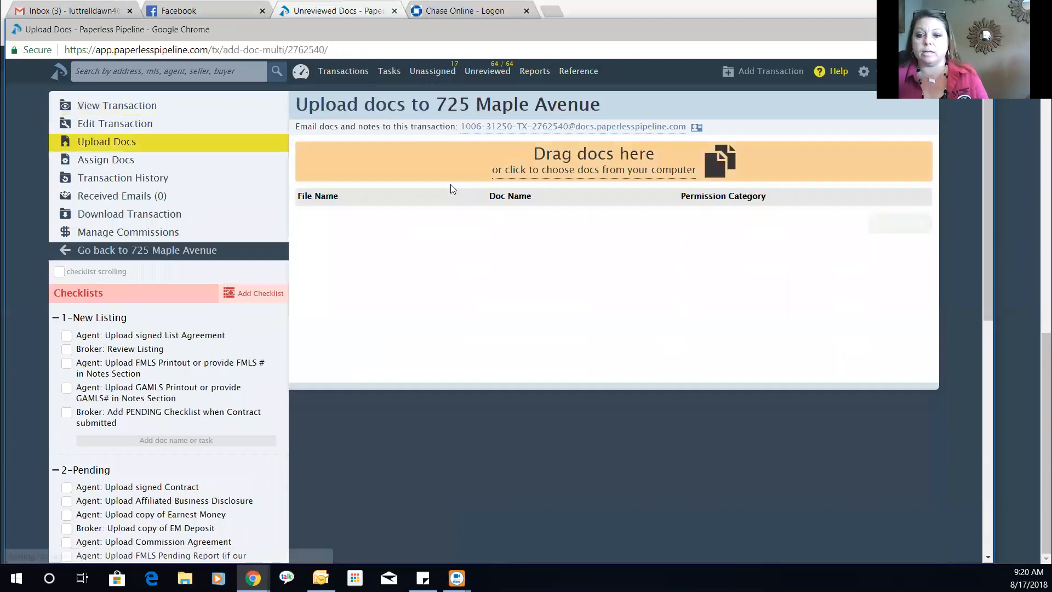
{"action": "left_click", "coordinate": [559, 180]}
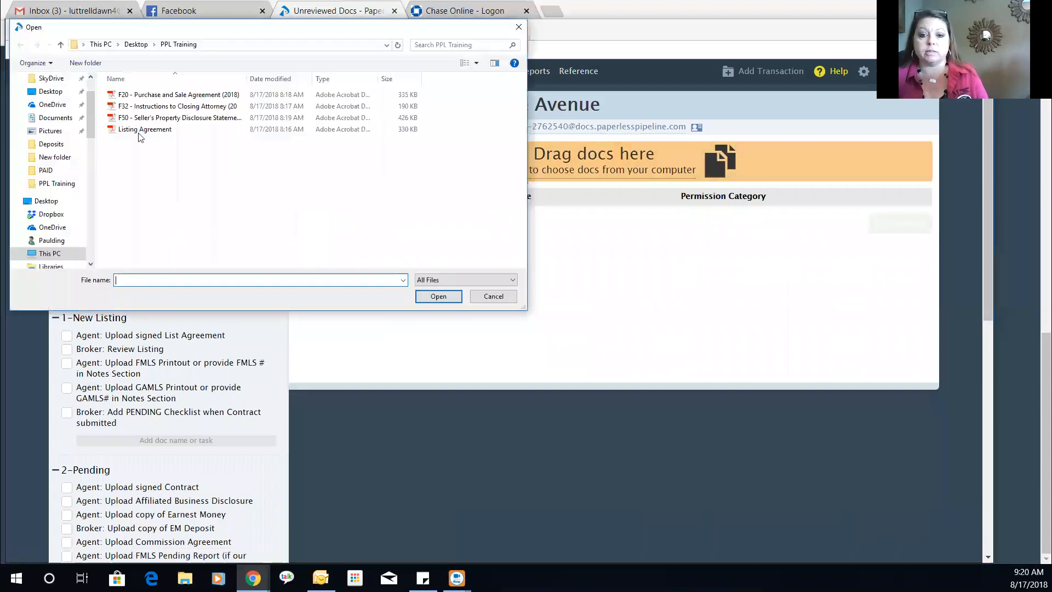
{"action": "left_click", "coordinate": [159, 96]}
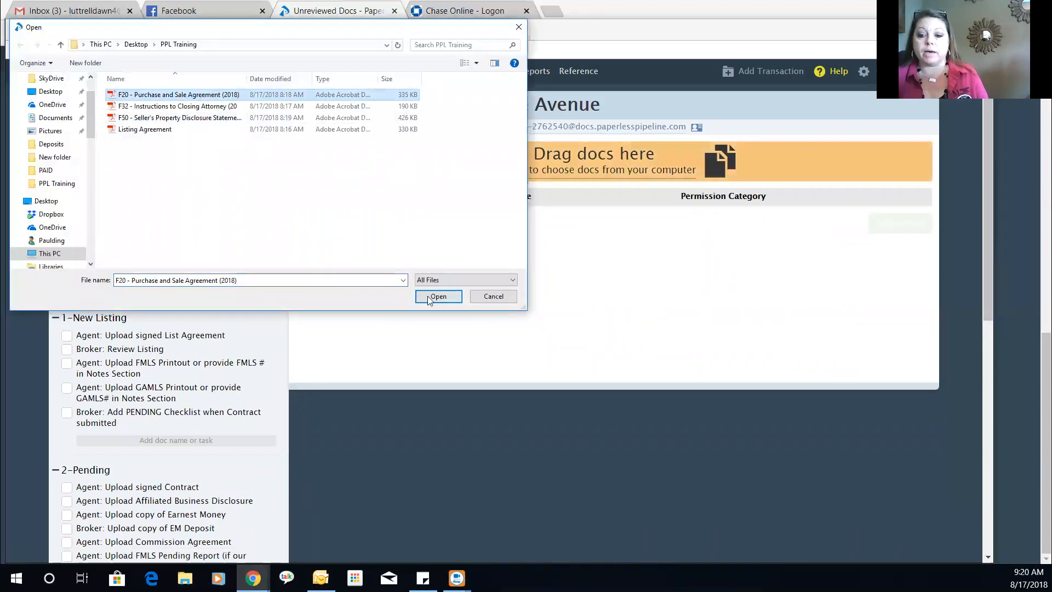
{"action": "key", "text": "Return"}
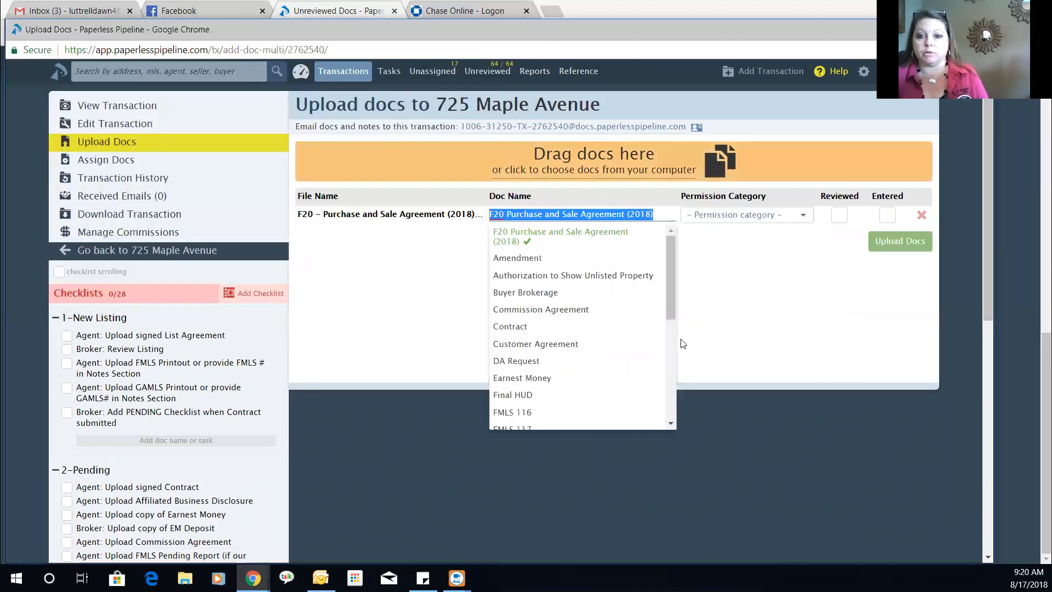
{"action": "left_click", "coordinate": [715, 216]}
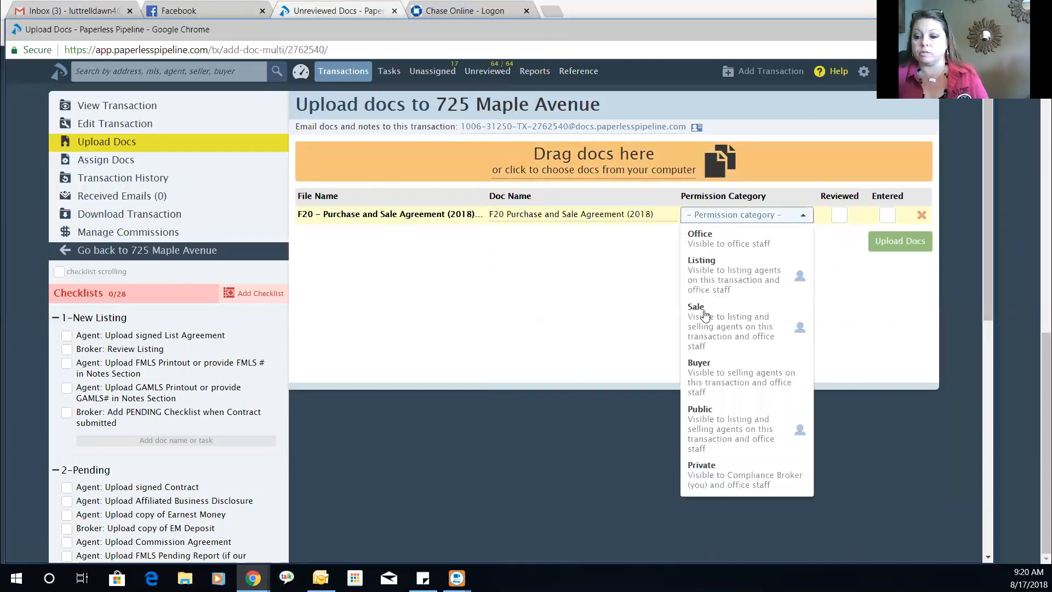
{"action": "left_click", "coordinate": [754, 324]}
{"action": "left_click", "coordinate": [898, 242]}
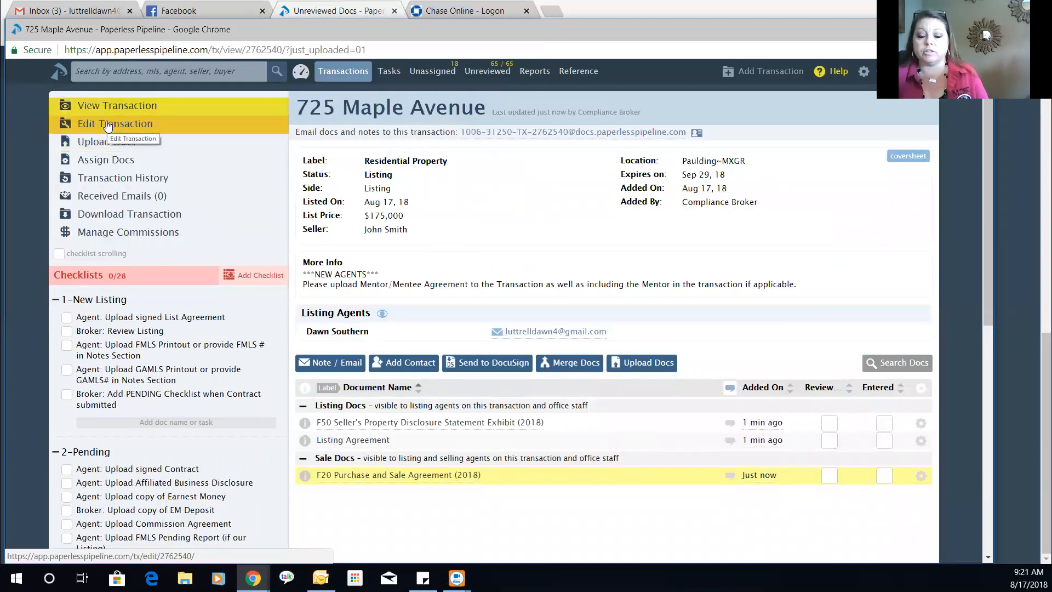
{"action": "left_click", "coordinate": [108, 126]}
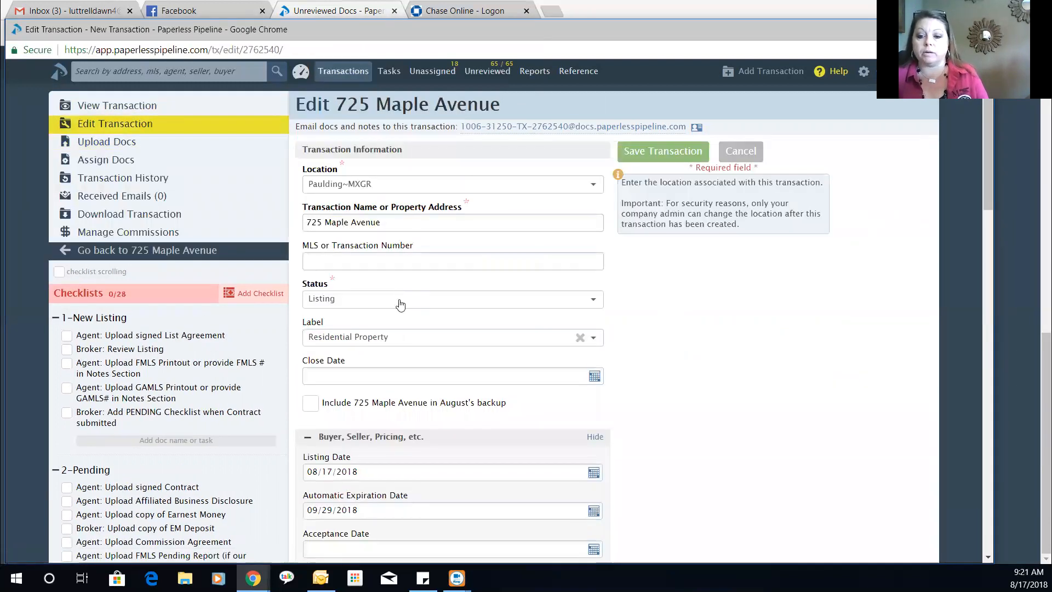
{"action": "left_click", "coordinate": [447, 299]}
{"action": "left_click", "coordinate": [376, 300]}
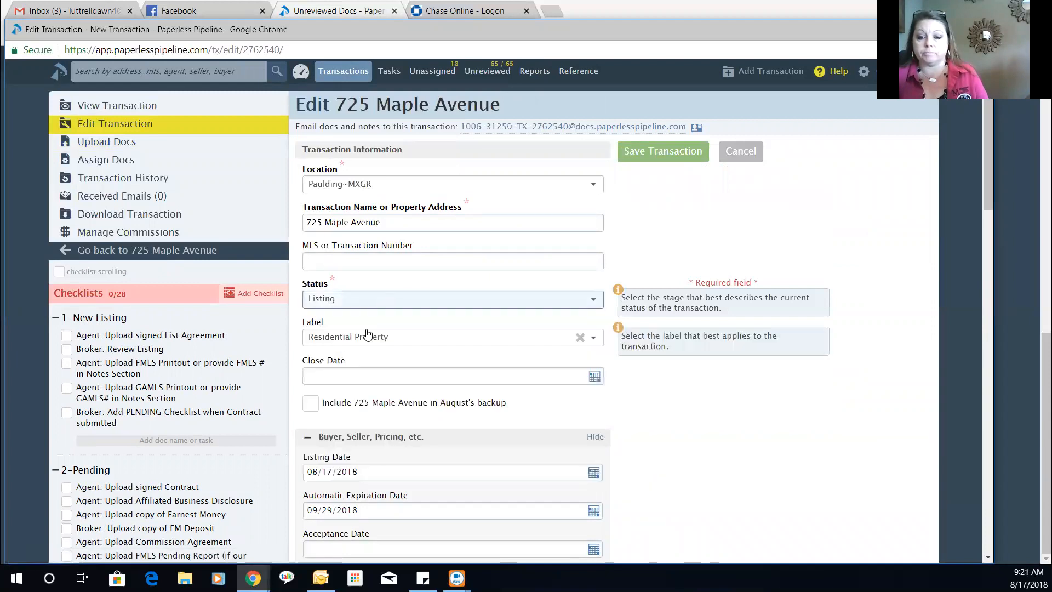
{"action": "left_click", "coordinate": [359, 299]}
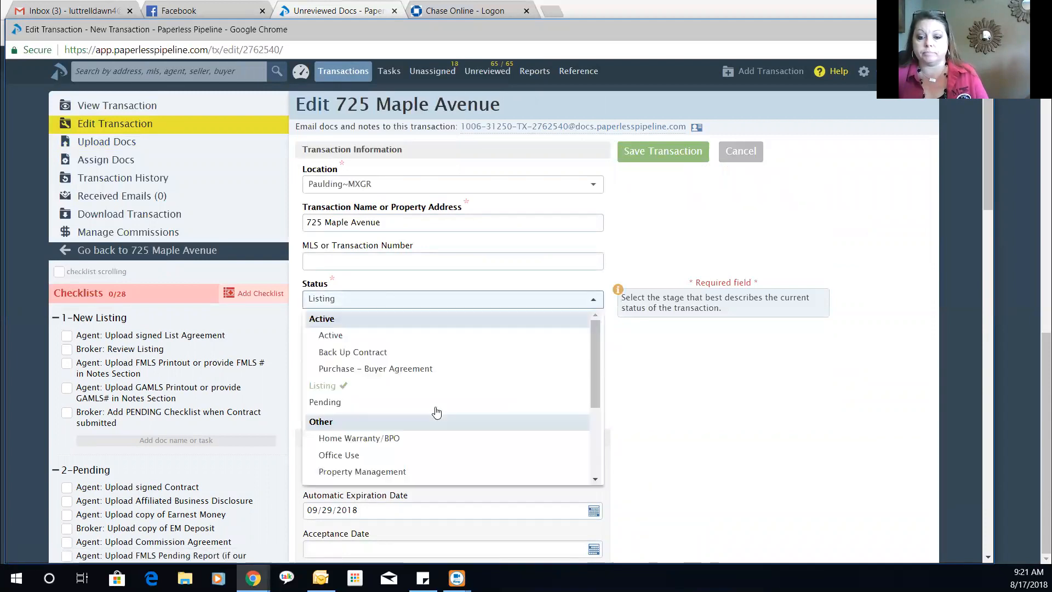
{"action": "left_click", "coordinate": [380, 397]}
- Set the close date to 09/28/2018 and the acceptance date to 08/17/2018
{"action": "scroll", "coordinate": [386, 370], "scroll_direction": "down", "scroll_amount": 1}
{"action": "left_click", "coordinate": [364, 310]}
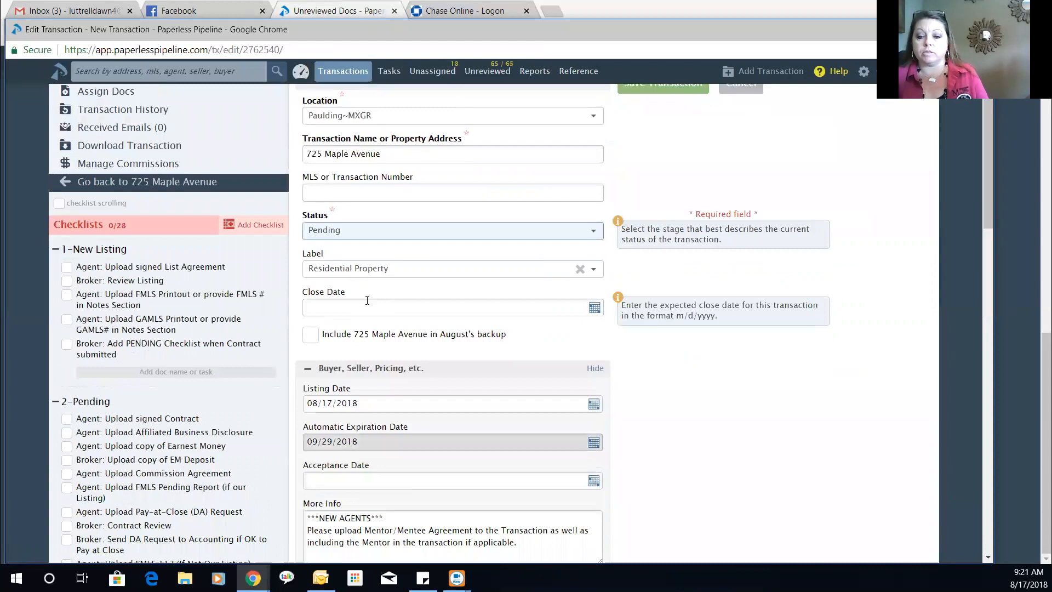
{"action": "left_click", "coordinate": [465, 331]}
{"action": "left_click", "coordinate": [438, 436]}
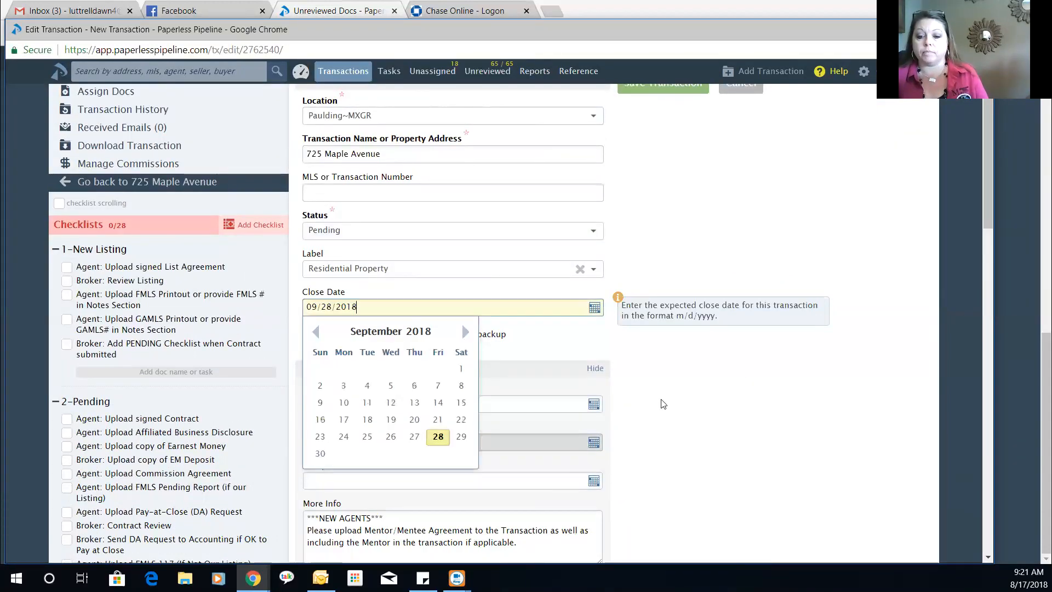
{"action": "scroll", "coordinate": [738, 372], "scroll_direction": "down", "scroll_amount": 2}
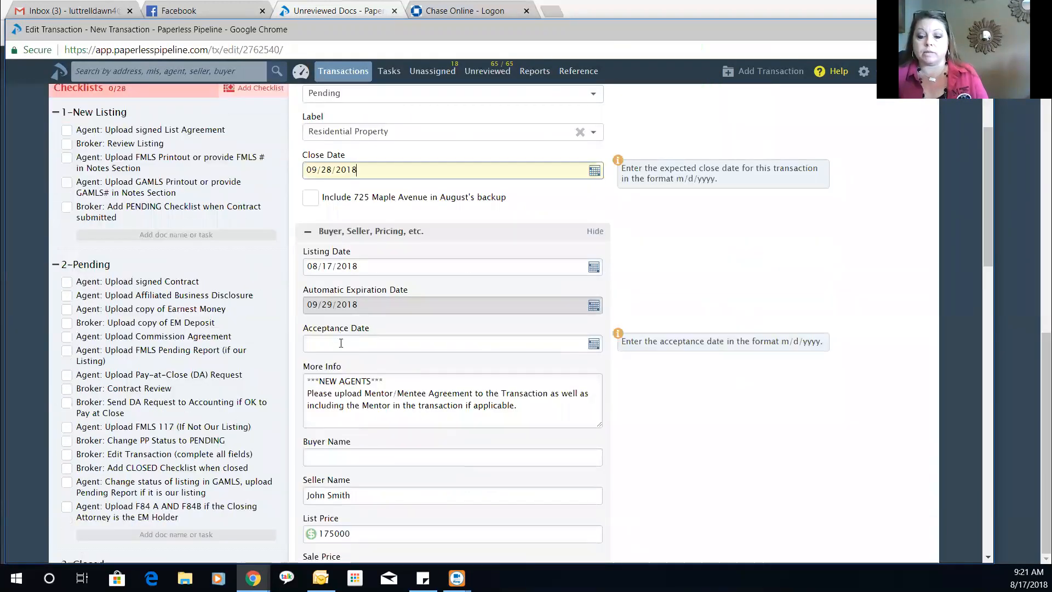
{"action": "left_click", "coordinate": [343, 343]}
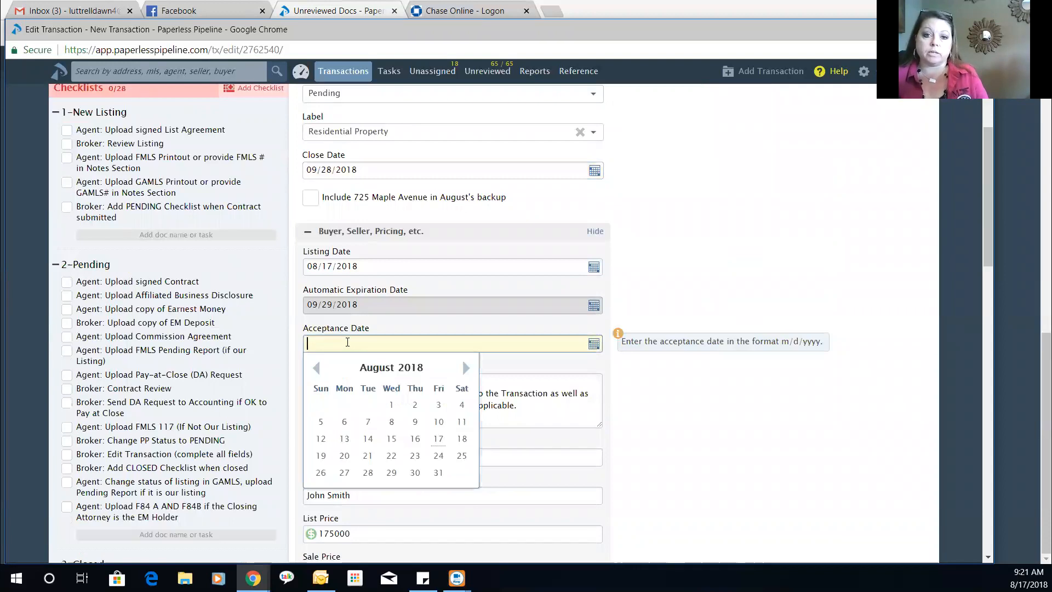
{"action": "left_click", "coordinate": [438, 438]}
{"action": "left_click", "coordinate": [701, 241]}
- Enter the buyer's name and sale price 168000, then save the transaction
{"action": "scroll", "coordinate": [691, 241], "scroll_direction": "down", "scroll_amount": 3}
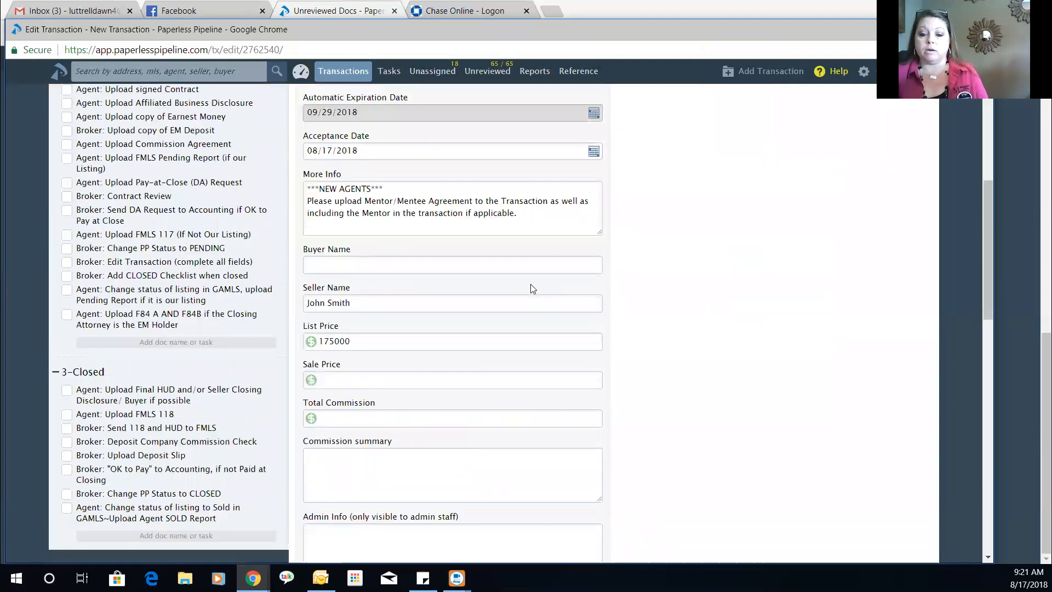
{"action": "left_click", "coordinate": [395, 253]}
{"action": "type", "text": "Mary Poppins"}
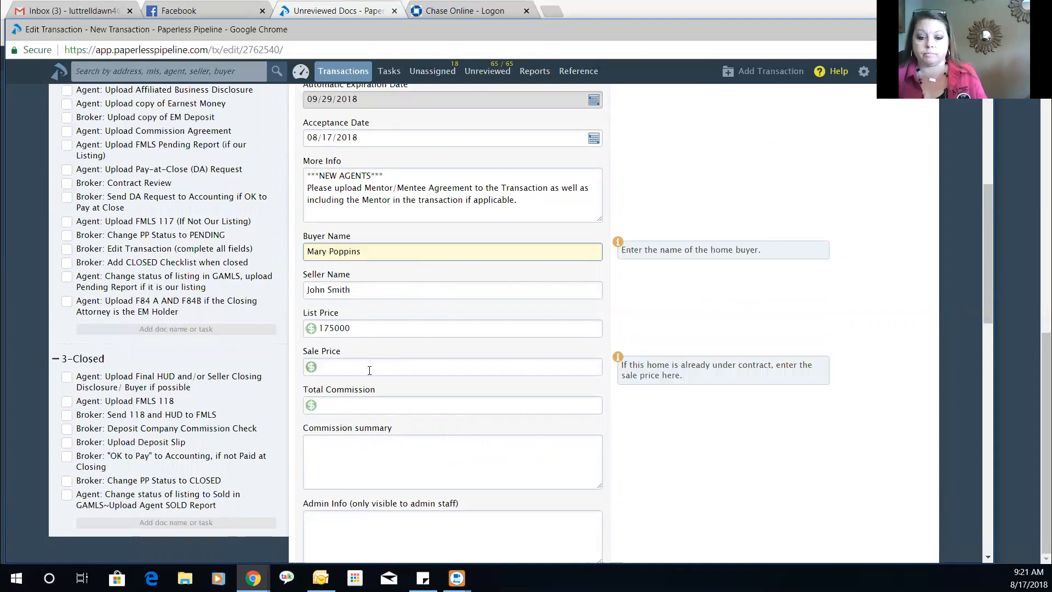
{"action": "left_click", "coordinate": [380, 364]}
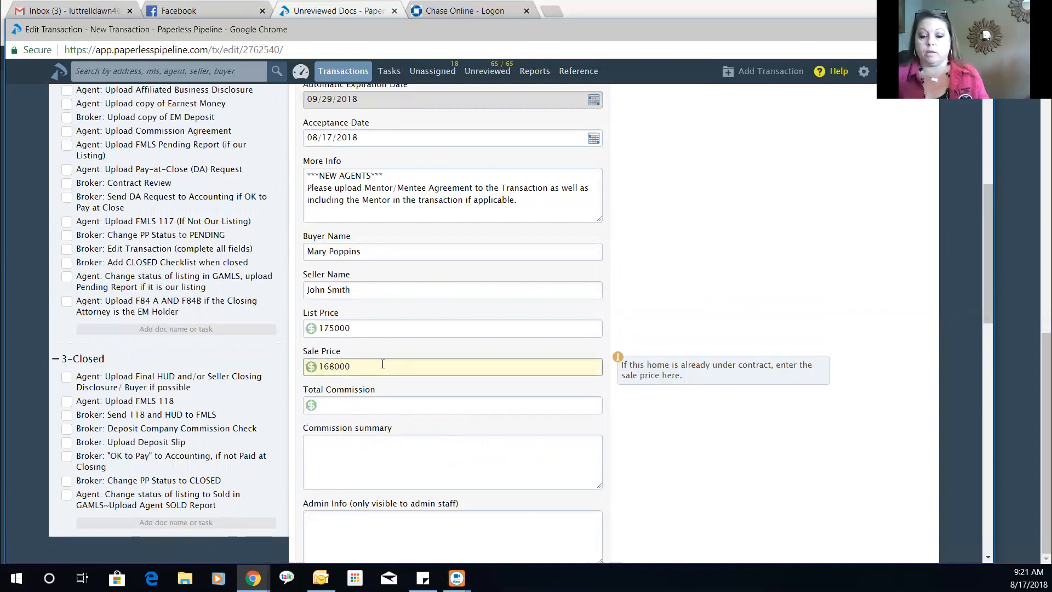
{"action": "scroll", "coordinate": [461, 323], "scroll_direction": "down", "scroll_amount": 1}
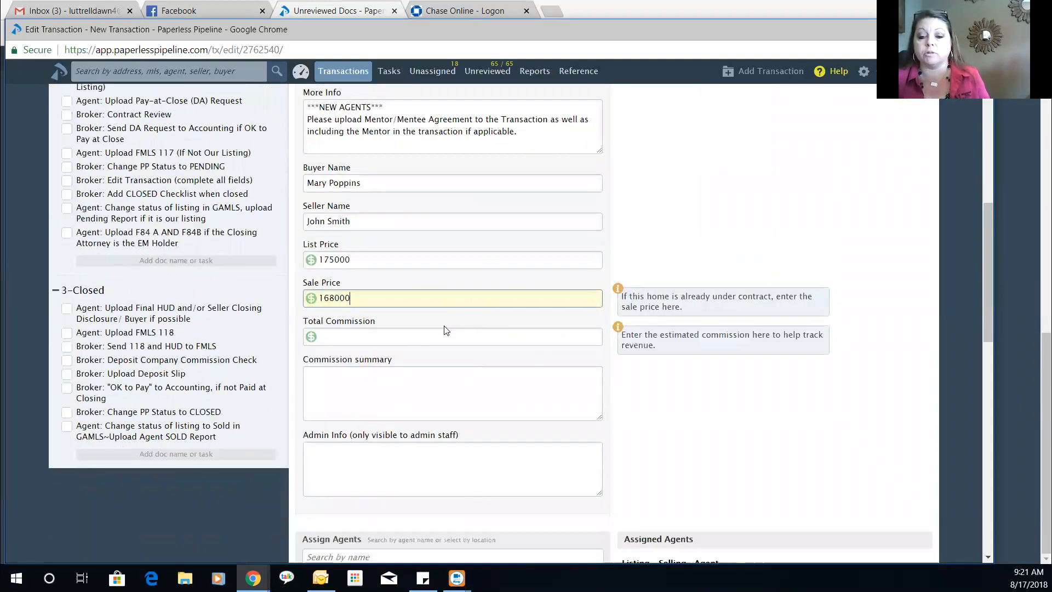
{"action": "left_click", "coordinate": [367, 334]}
{"action": "scroll", "coordinate": [379, 327], "scroll_direction": "down", "scroll_amount": 4}
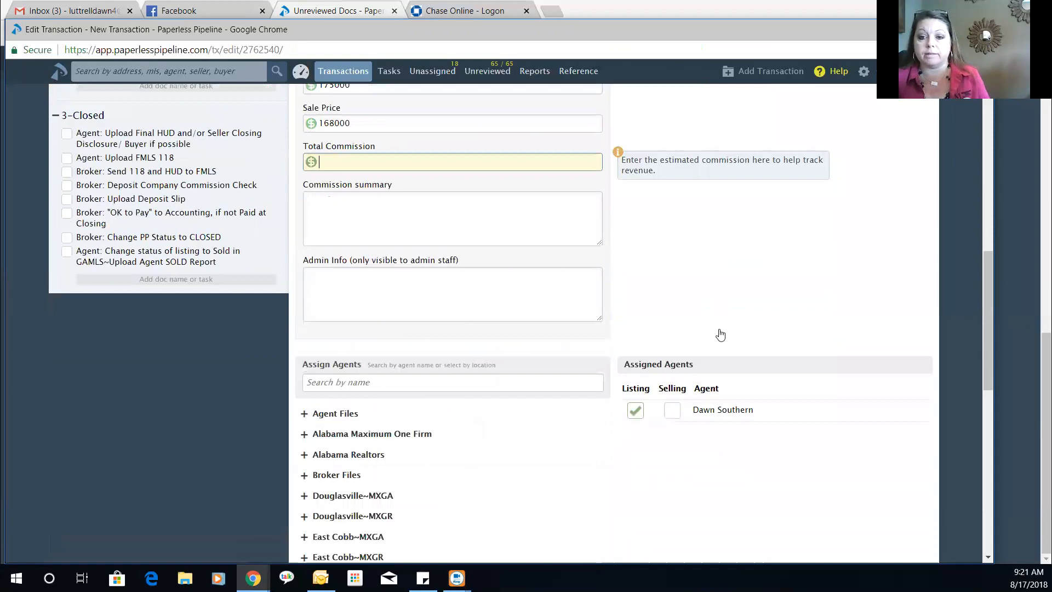
{"action": "scroll", "coordinate": [692, 227], "scroll_direction": "up", "scroll_amount": 8}
{"action": "scroll", "coordinate": [692, 227], "scroll_direction": "up", "scroll_amount": 5}
{"action": "left_click", "coordinate": [662, 152]}
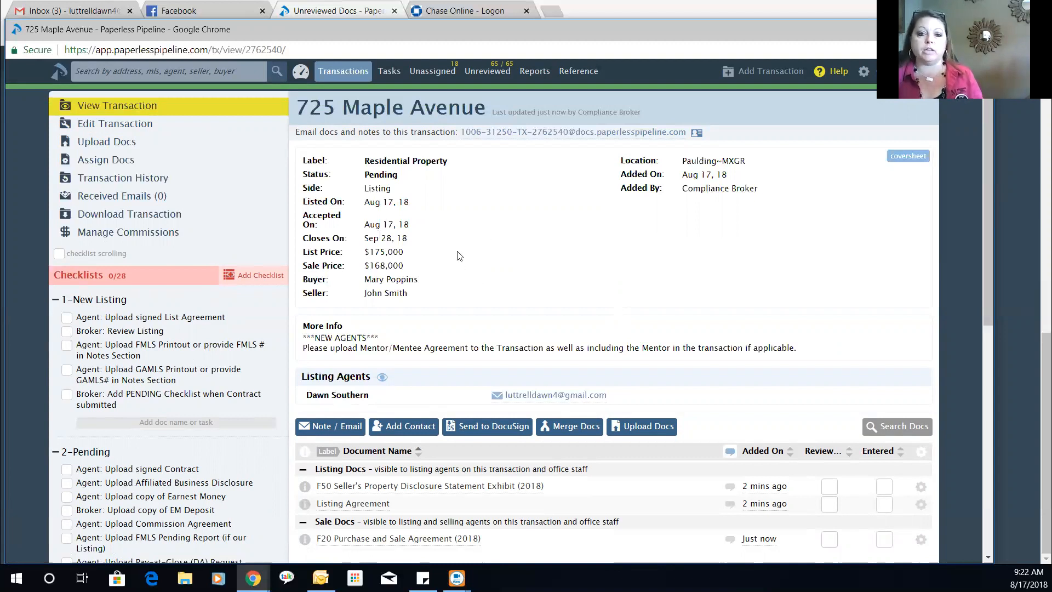
- Review the saved Pending transaction details and bring up the Add Contact form
{"action": "scroll", "coordinate": [454, 254], "scroll_direction": "down", "scroll_amount": 1}
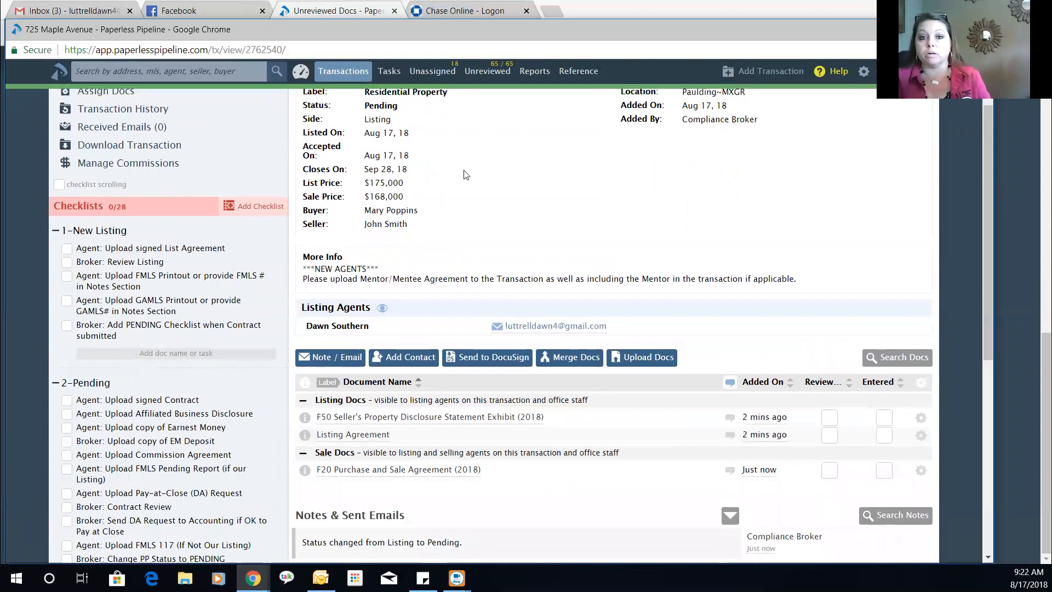
{"action": "scroll", "coordinate": [463, 175], "scroll_direction": "down", "scroll_amount": 1}
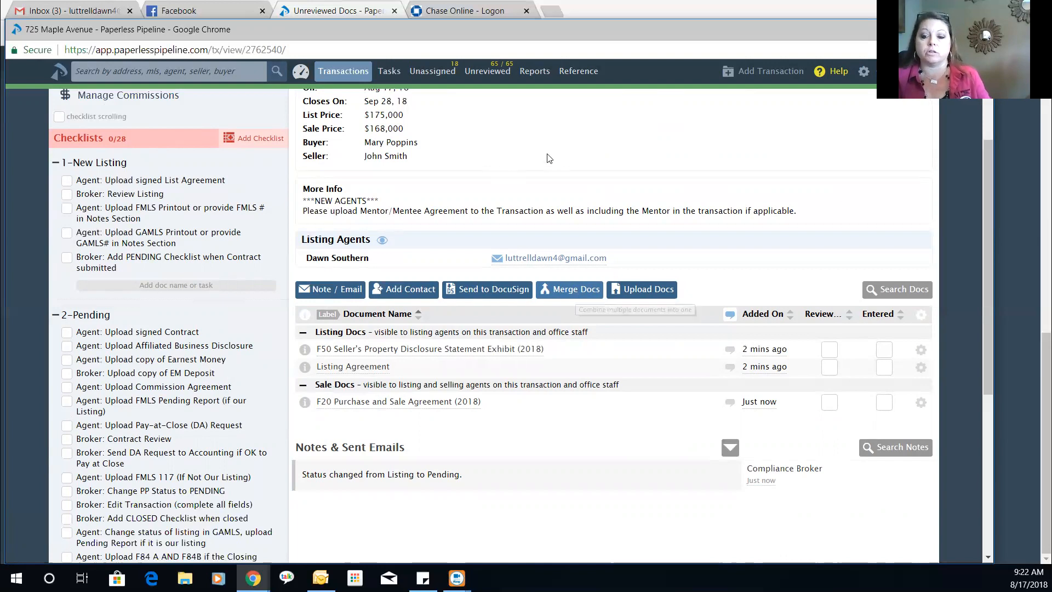
{"action": "left_click", "coordinate": [396, 293]}
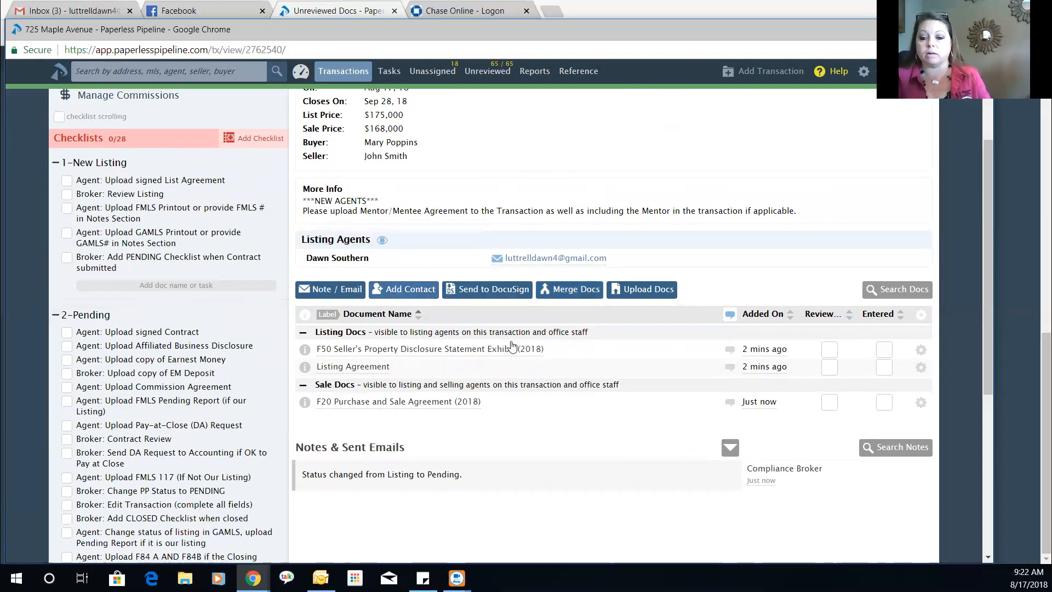
- Add the closing attorney firm as a Closing Attorney contact, then bring up the Merge Docs form
{"action": "scroll", "coordinate": [344, 328], "scroll_direction": "down", "scroll_amount": 1}
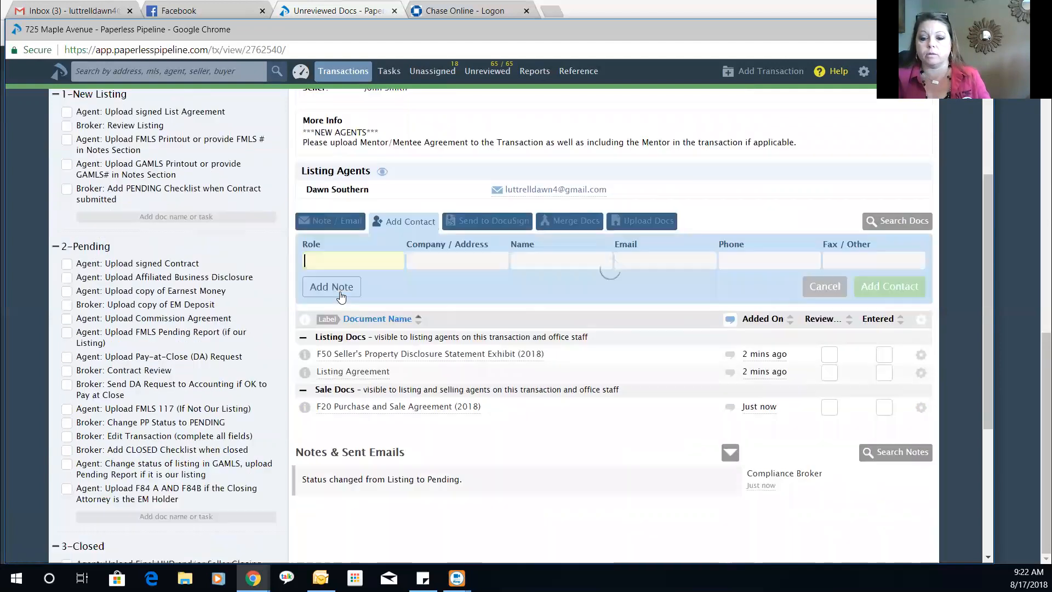
{"action": "left_click", "coordinate": [340, 262]}
{"action": "left_click", "coordinate": [453, 260]}
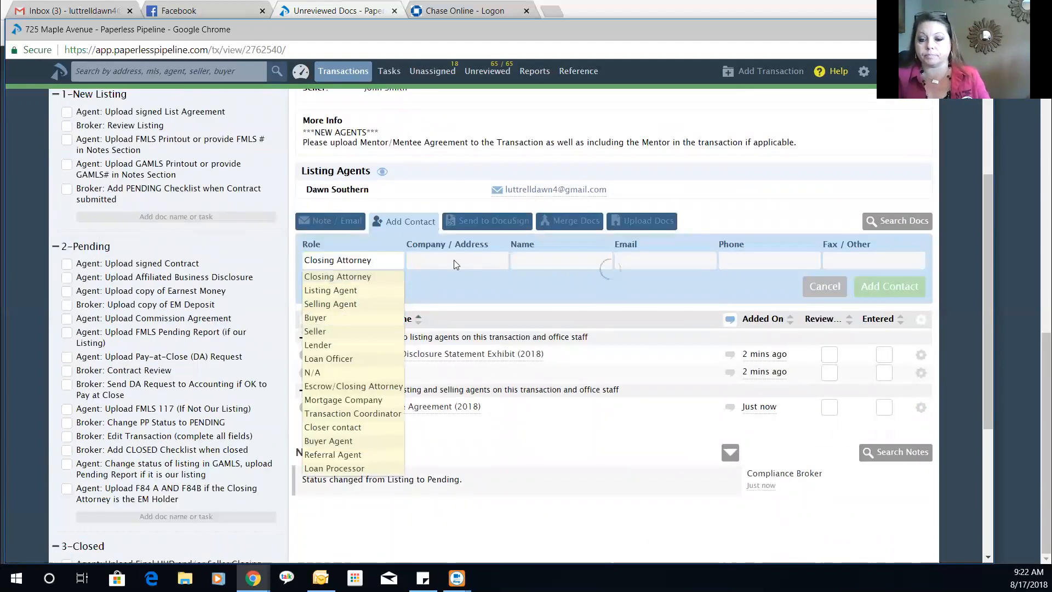
{"action": "left_click", "coordinate": [450, 280]}
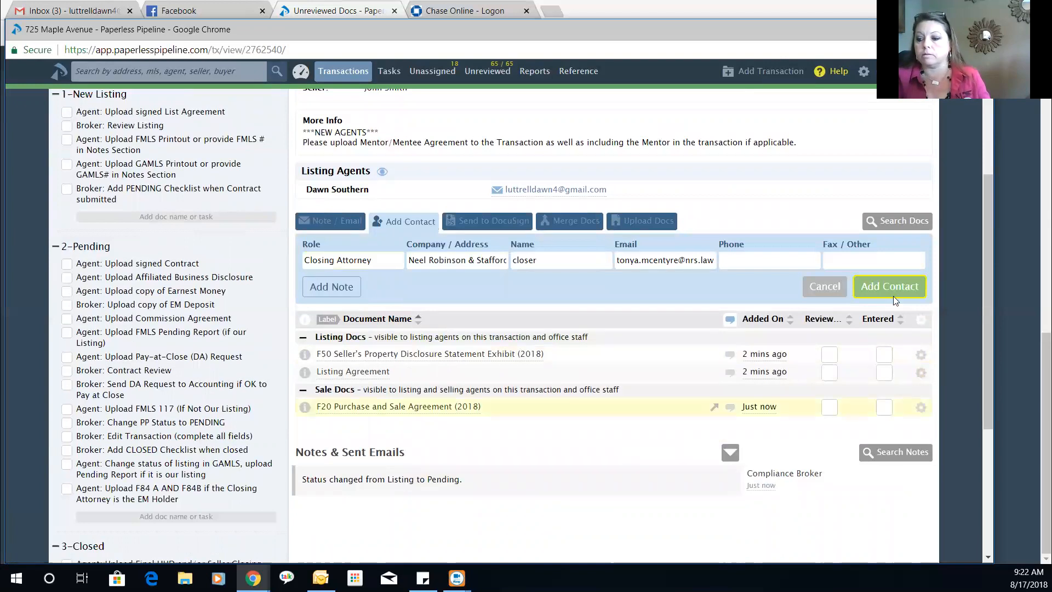
{"action": "left_click", "coordinate": [889, 288]}
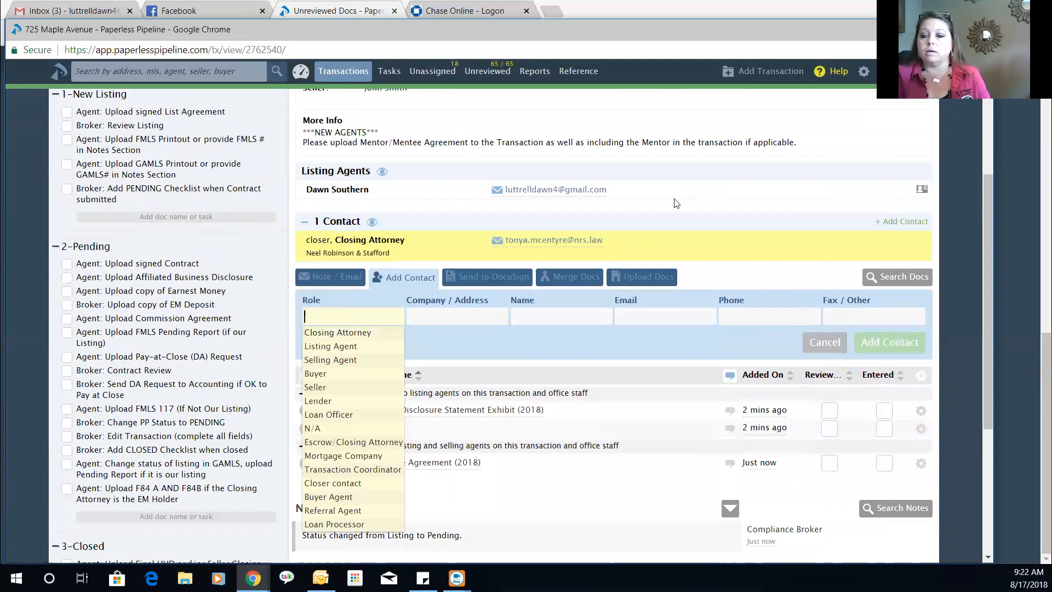
{"action": "left_click", "coordinate": [751, 225]}
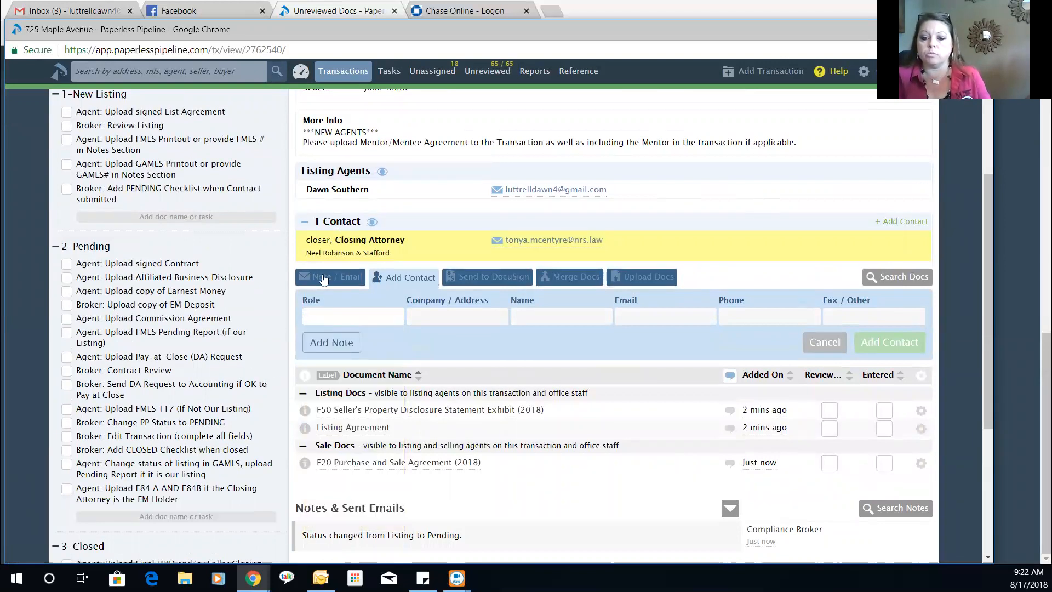
{"action": "left_click", "coordinate": [544, 284]}
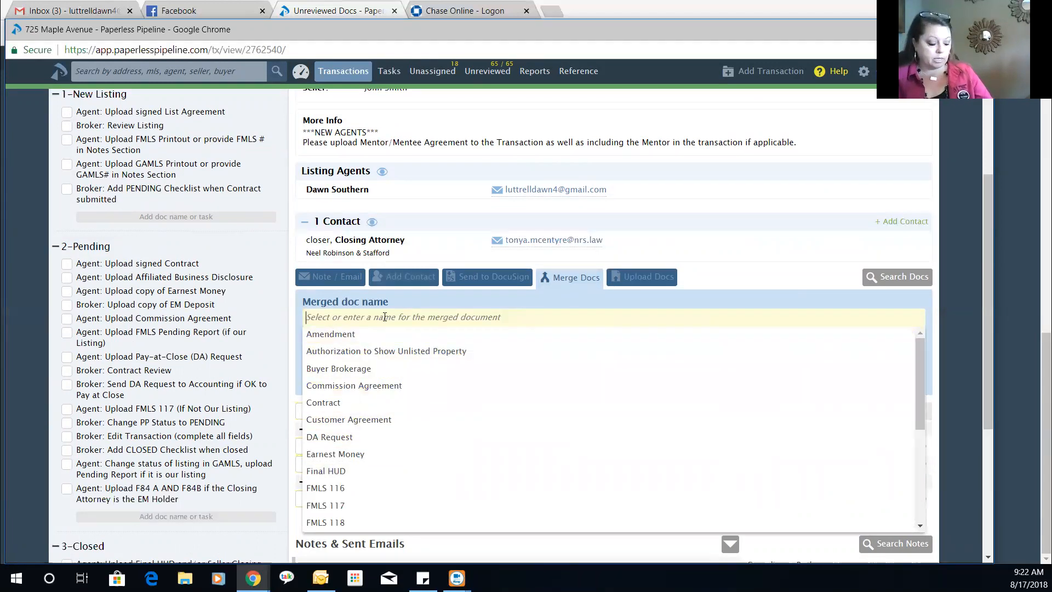
- Name the merged document Contract, select the F50 and F20 documents, and merge them
{"action": "type", "text": "Contract"}
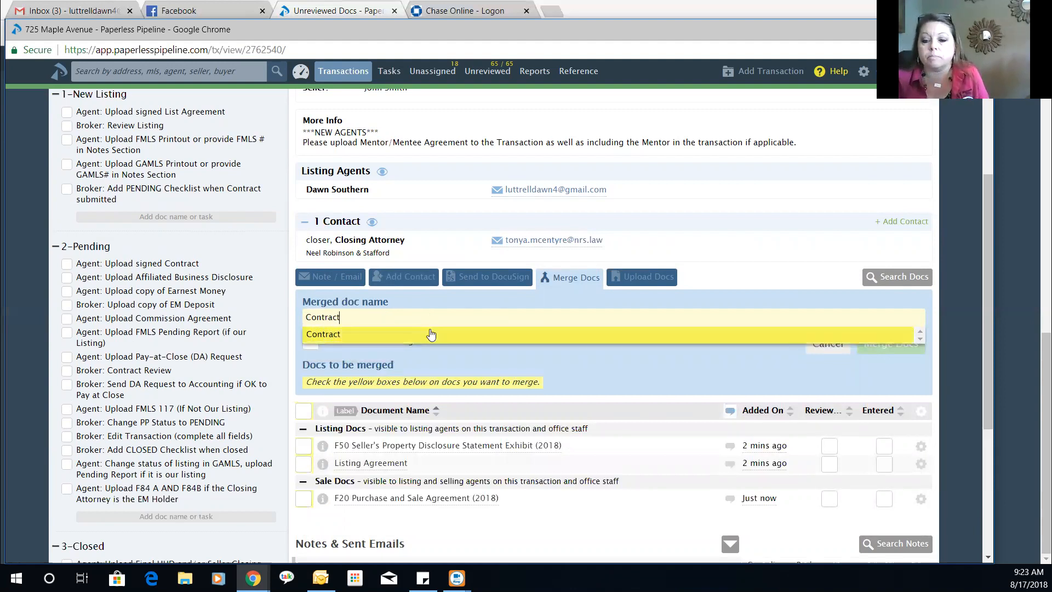
{"action": "left_click", "coordinate": [431, 329]}
{"action": "scroll", "coordinate": [435, 331], "scroll_direction": "down", "scroll_amount": 3}
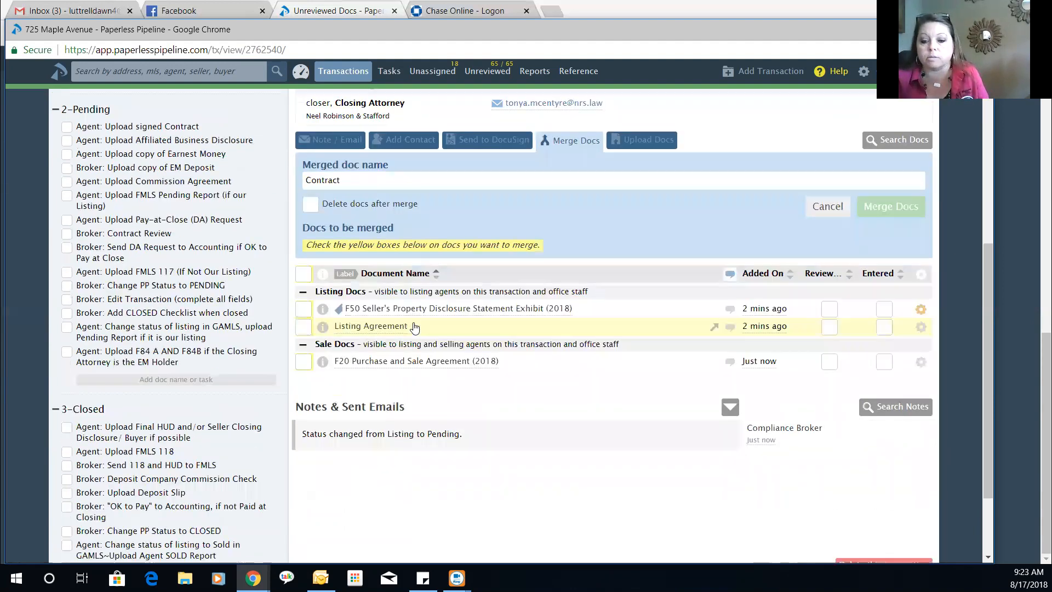
{"action": "left_click", "coordinate": [303, 313]}
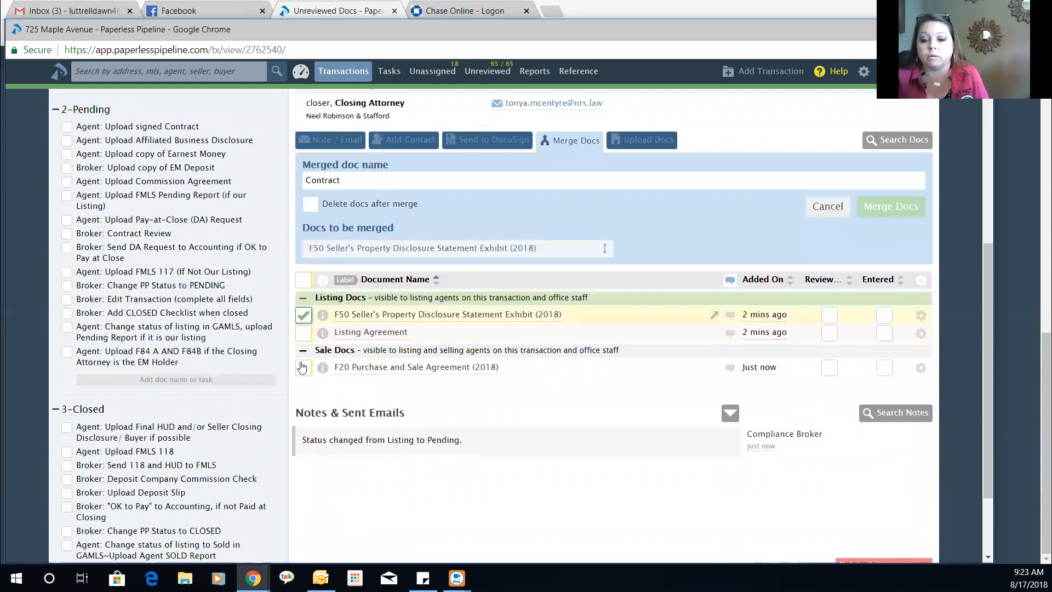
{"action": "left_click", "coordinate": [300, 370]}
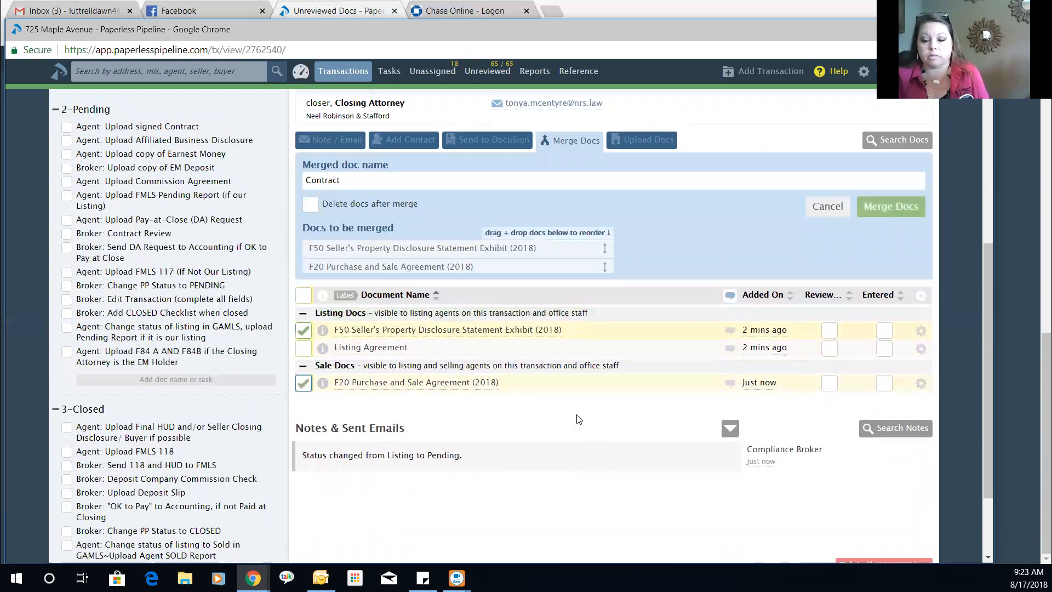
{"action": "left_click", "coordinate": [880, 207]}
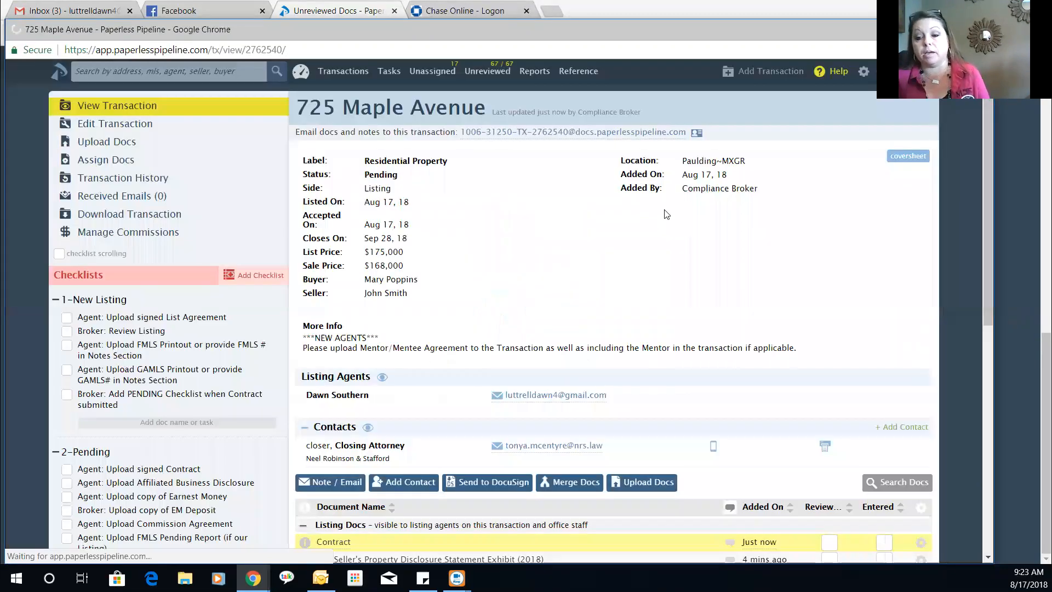
{"action": "scroll", "coordinate": [550, 213], "scroll_direction": "down", "scroll_amount": 5}
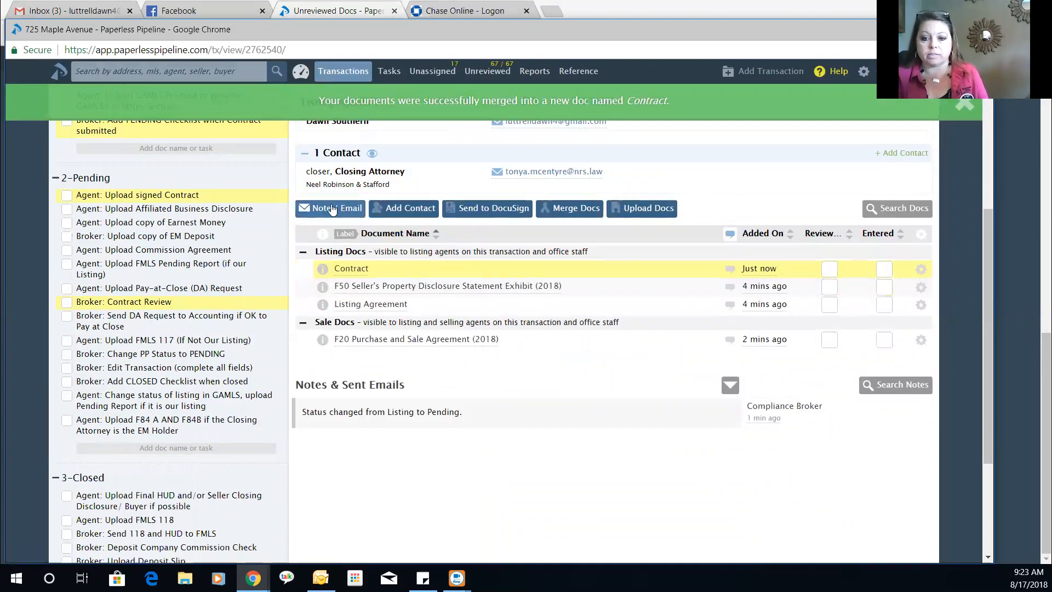
- Start an email with the Contract attached, a recipient, and subject 'Contract'
{"action": "left_click", "coordinate": [333, 208]}
{"action": "scroll", "coordinate": [318, 471], "scroll_direction": "down", "scroll_amount": 3}
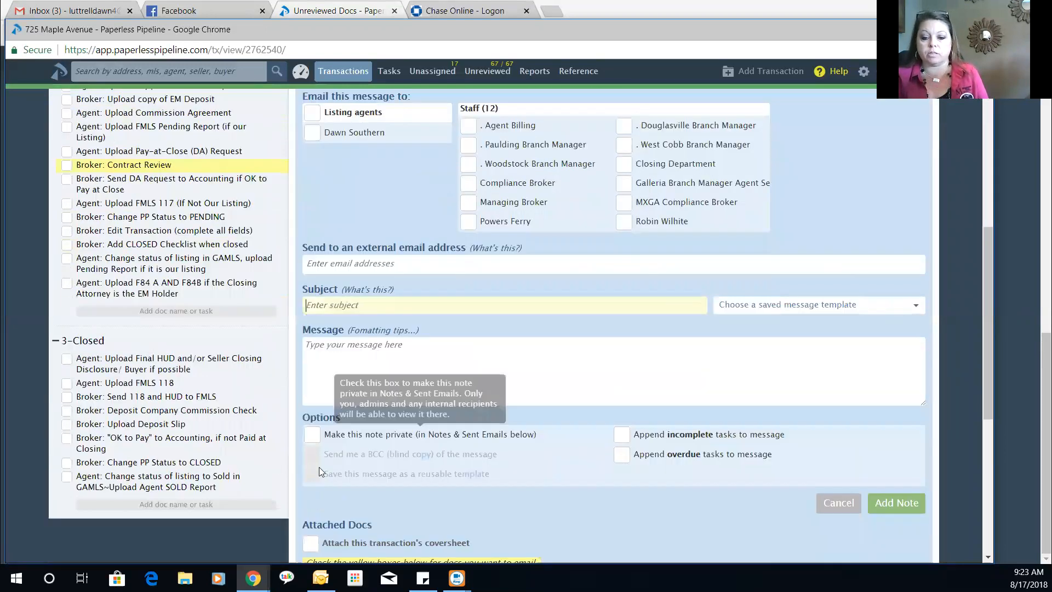
{"action": "scroll", "coordinate": [324, 454], "scroll_direction": "down", "scroll_amount": 3}
{"action": "left_click", "coordinate": [304, 490]}
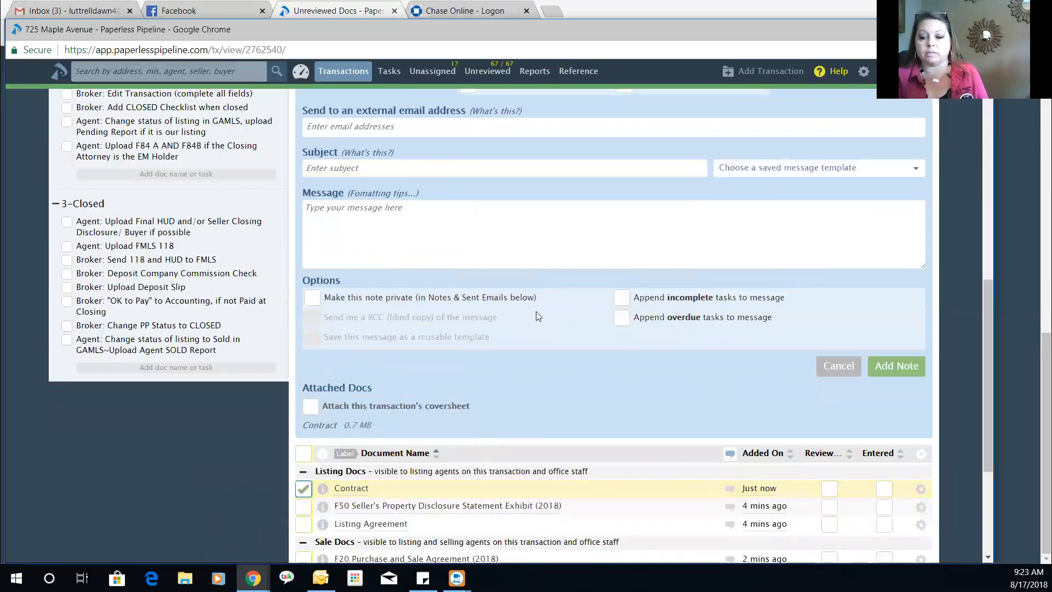
{"action": "scroll", "coordinate": [537, 311], "scroll_direction": "up", "scroll_amount": 5}
{"action": "left_click_drag", "start_coordinate": [537, 178], "coordinate": [359, 398]}
{"action": "left_click", "coordinate": [414, 440]}
{"action": "type", "text": "Contract"}
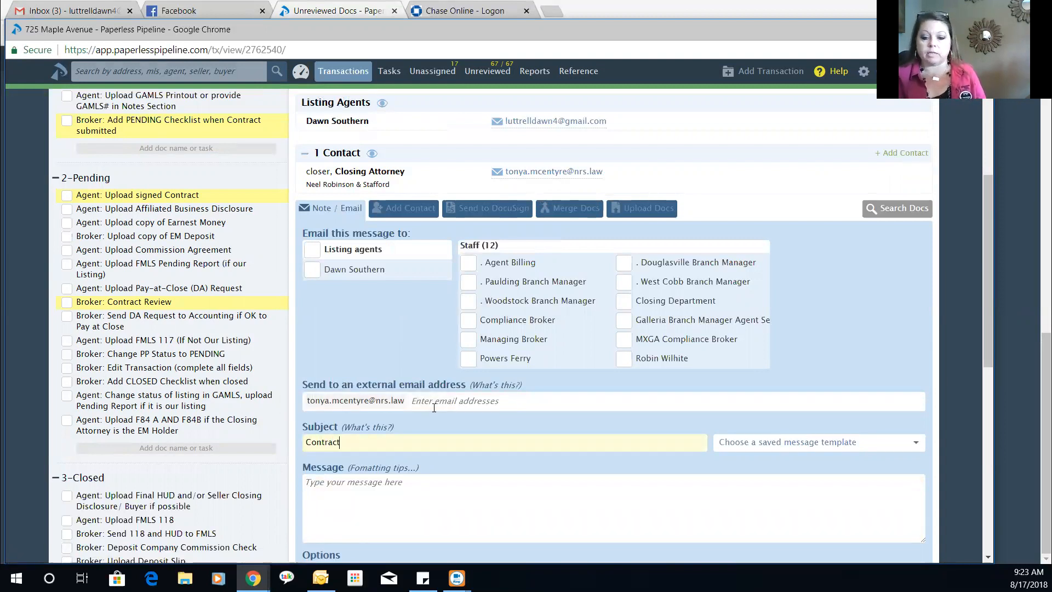
- Replace the closing attorney recipient with the listing agent and send the Contract email
{"action": "scroll", "coordinate": [581, 391], "scroll_direction": "down", "scroll_amount": 4}
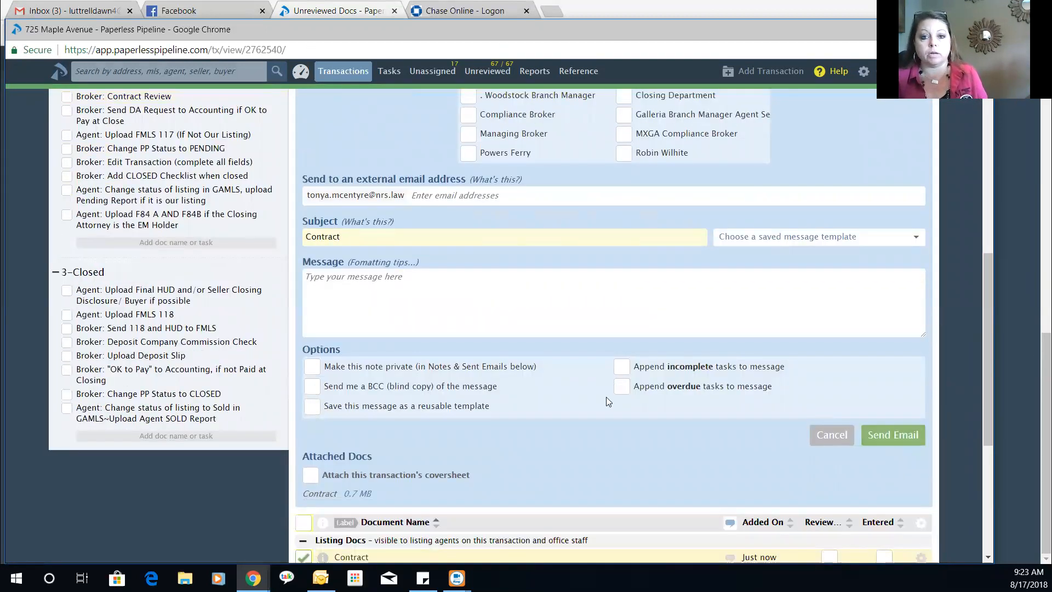
{"action": "scroll", "coordinate": [602, 397], "scroll_direction": "up", "scroll_amount": 5}
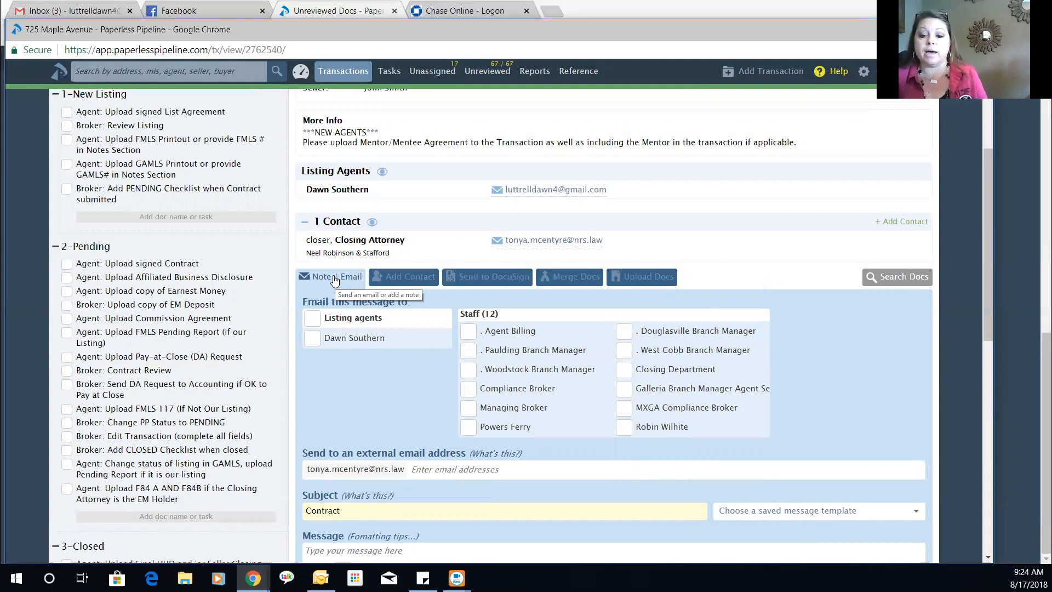
{"action": "scroll", "coordinate": [382, 162], "scroll_direction": "down", "scroll_amount": 5}
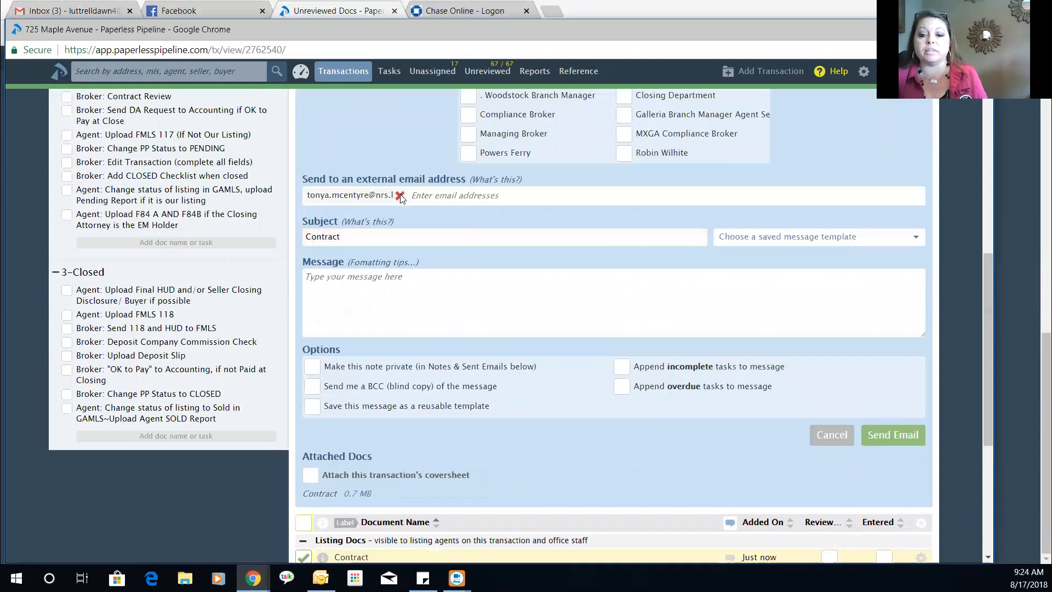
{"action": "left_click", "coordinate": [401, 196]}
{"action": "scroll", "coordinate": [452, 228], "scroll_direction": "up", "scroll_amount": 4}
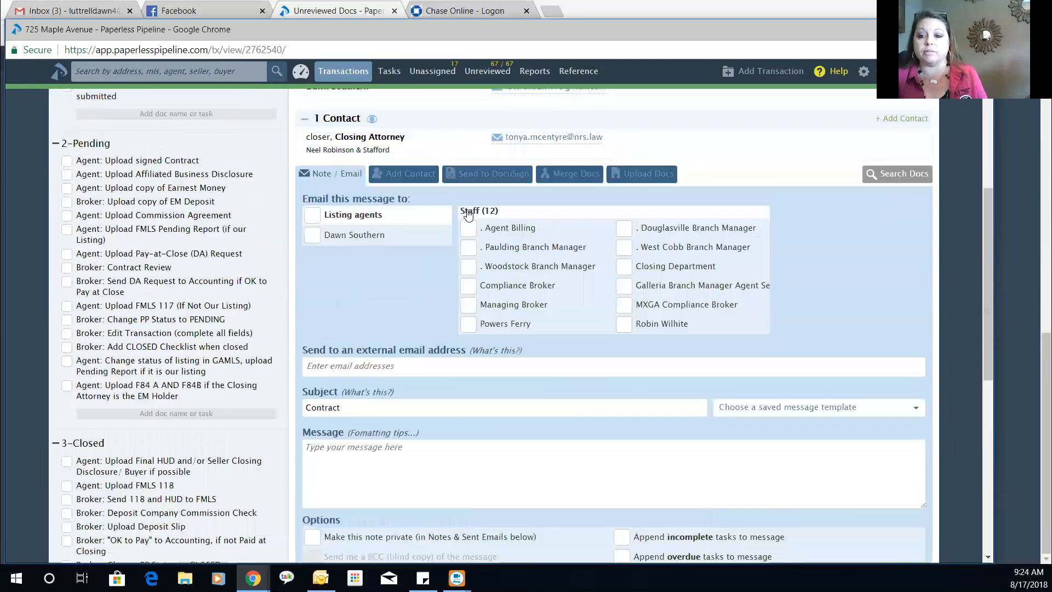
{"action": "left_click_drag", "start_coordinate": [436, 251], "coordinate": [356, 398]}
{"action": "scroll", "coordinate": [836, 452], "scroll_direction": "down", "scroll_amount": 5}
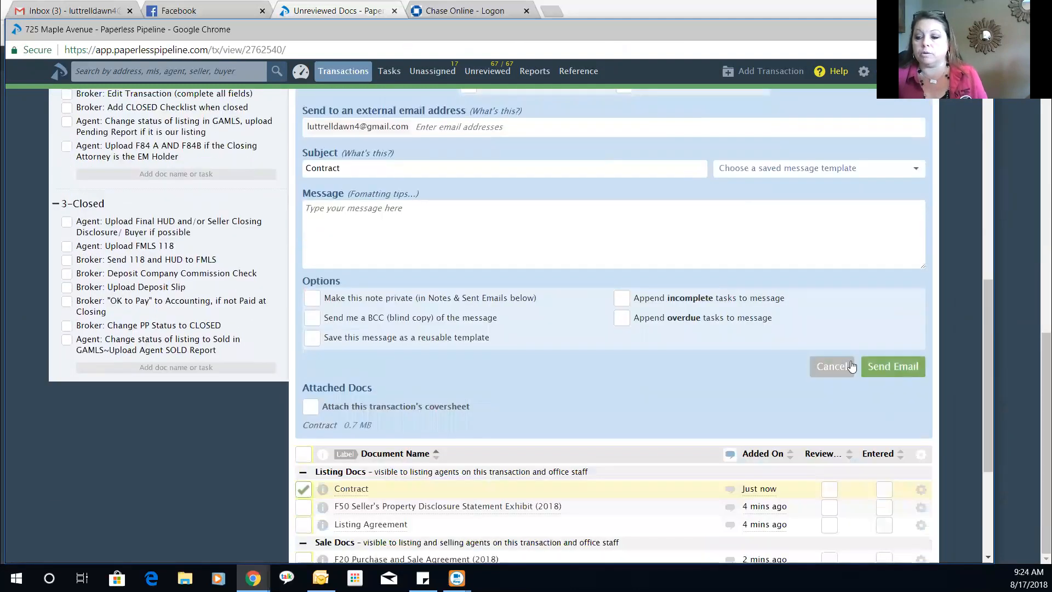
{"action": "left_click", "coordinate": [876, 365]}
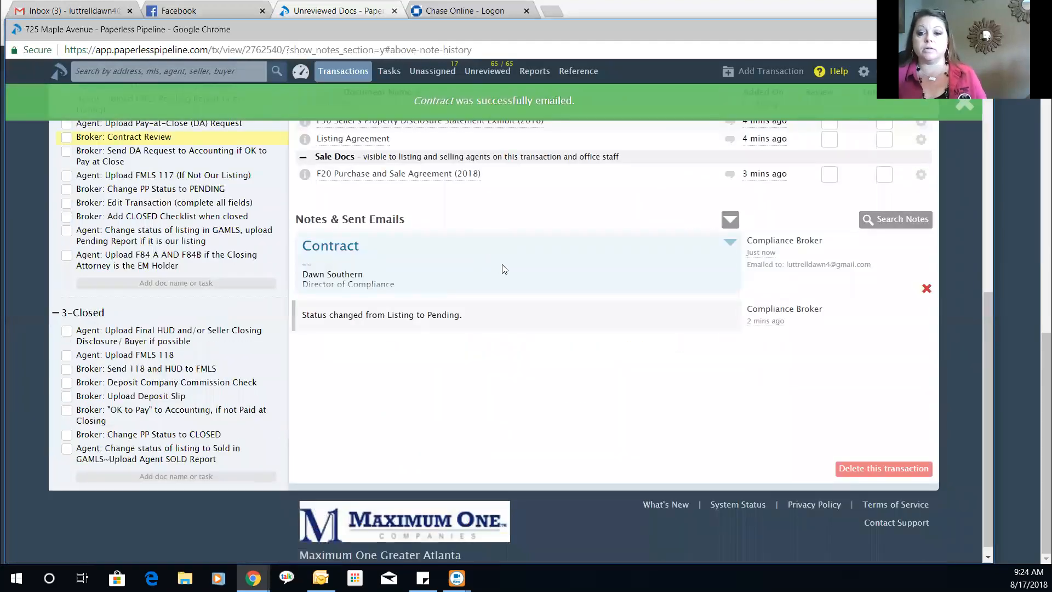
{"action": "scroll", "coordinate": [557, 285], "scroll_direction": "up", "scroll_amount": 4}
{"action": "scroll", "coordinate": [557, 285], "scroll_direction": "up", "scroll_amount": 3}
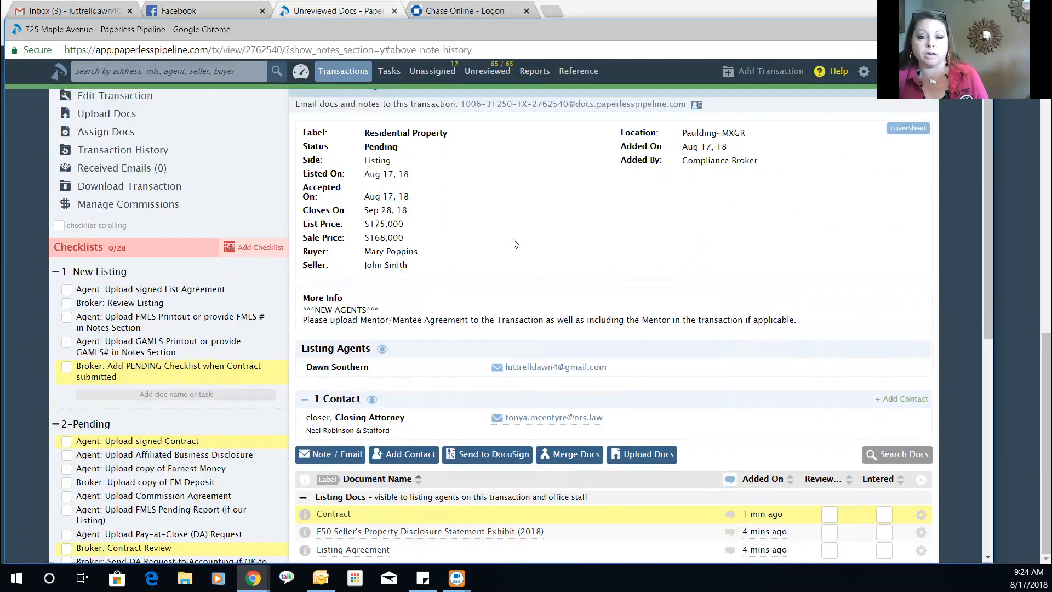
{"action": "scroll", "coordinate": [515, 244], "scroll_direction": "down", "scroll_amount": 6}
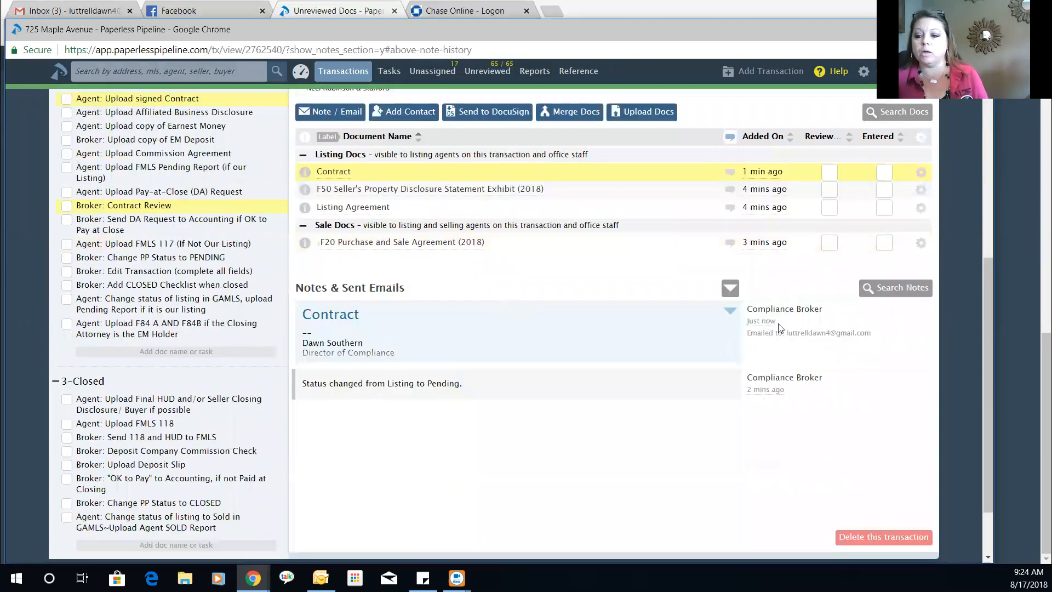
{"action": "mouse_move", "coordinate": [760, 325]}
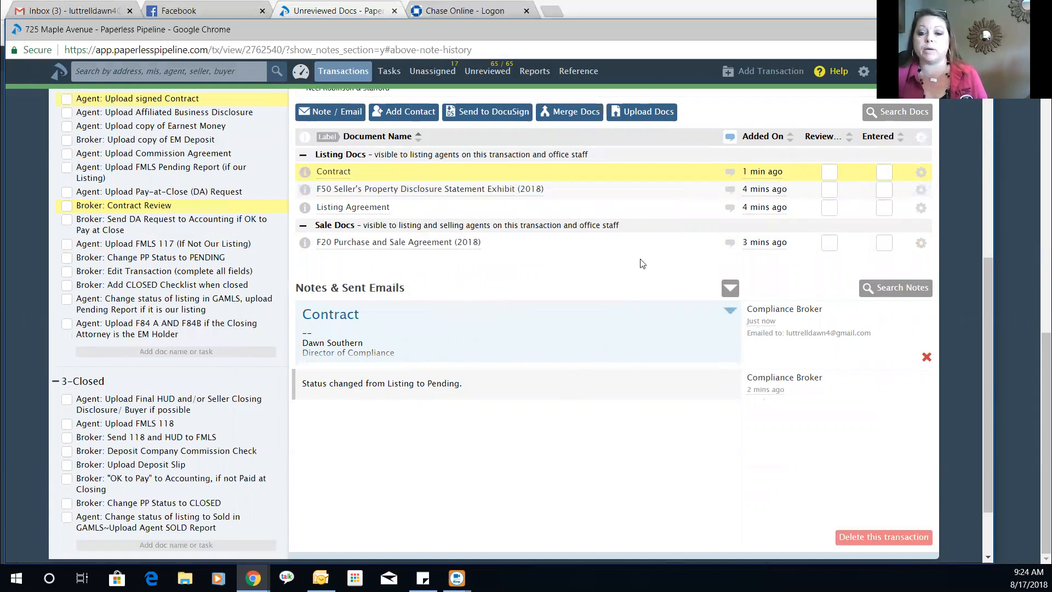
{"action": "mouse_move", "coordinate": [761, 170]}
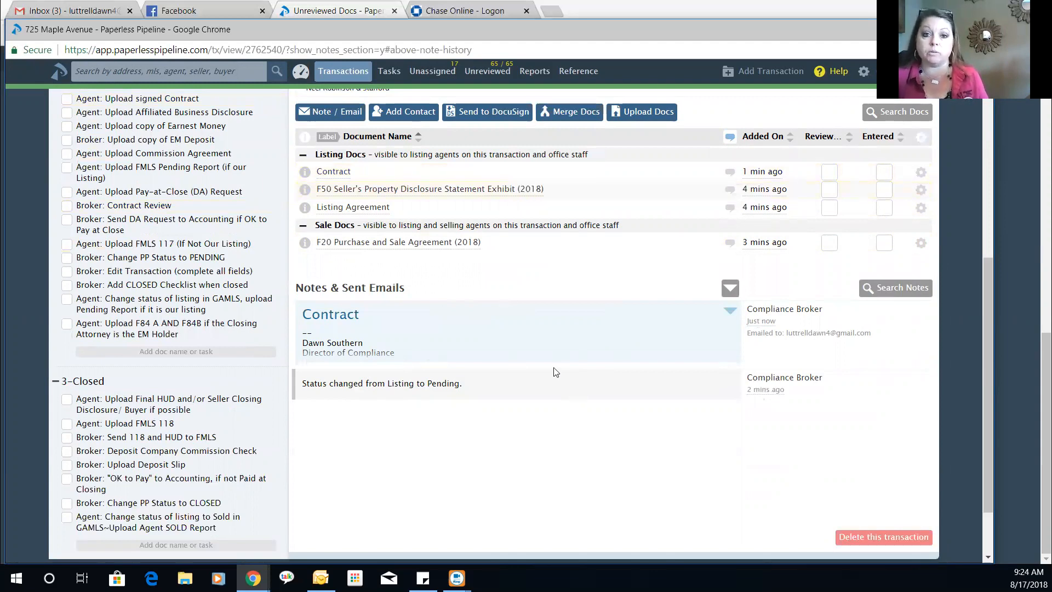
{"action": "scroll", "coordinate": [552, 367], "scroll_direction": "up", "scroll_amount": 6}
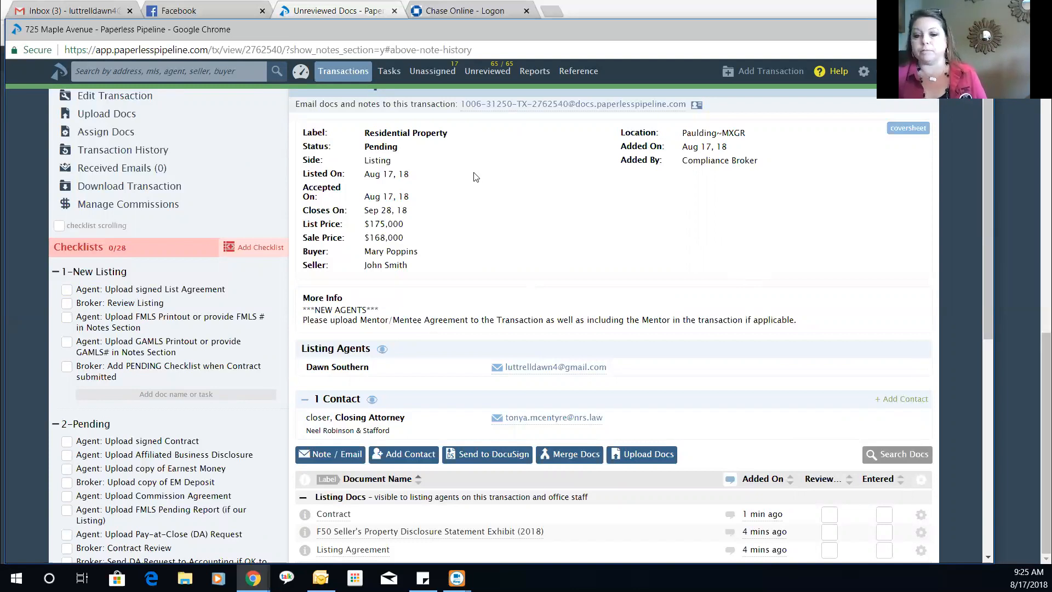
{"action": "scroll", "coordinate": [470, 177], "scroll_direction": "down", "scroll_amount": 5}
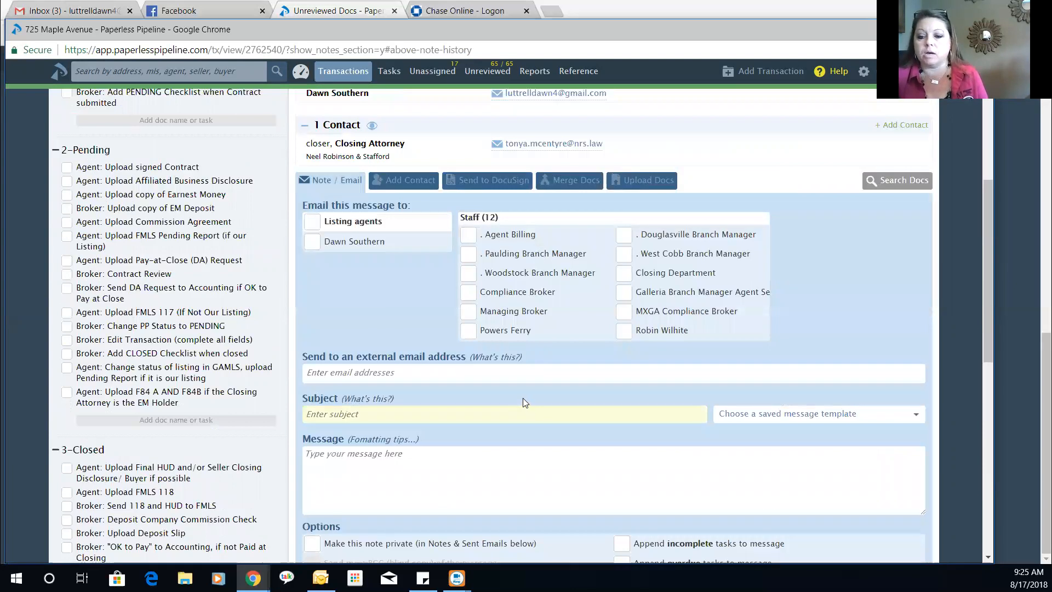
- Send an email note with subject 'Earnest Money' to the Paulding Branch Manager
{"action": "scroll", "coordinate": [523, 398], "scroll_direction": "down", "scroll_amount": 3}
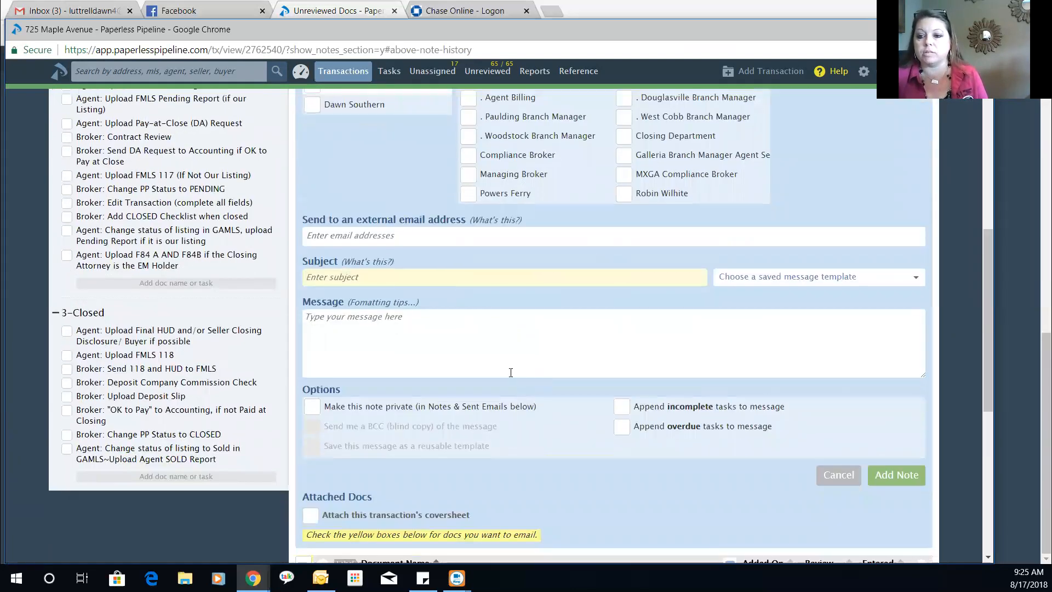
{"action": "scroll", "coordinate": [511, 372], "scroll_direction": "up", "scroll_amount": 1}
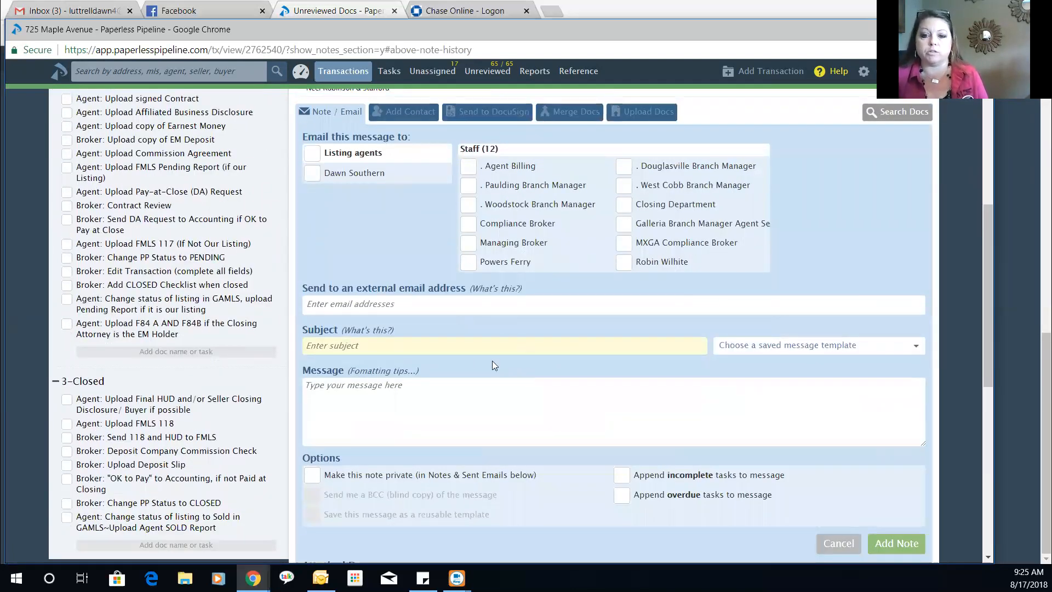
{"action": "left_click", "coordinate": [468, 186]}
{"action": "left_click", "coordinate": [521, 351]}
{"action": "type", "text": "Ear"}
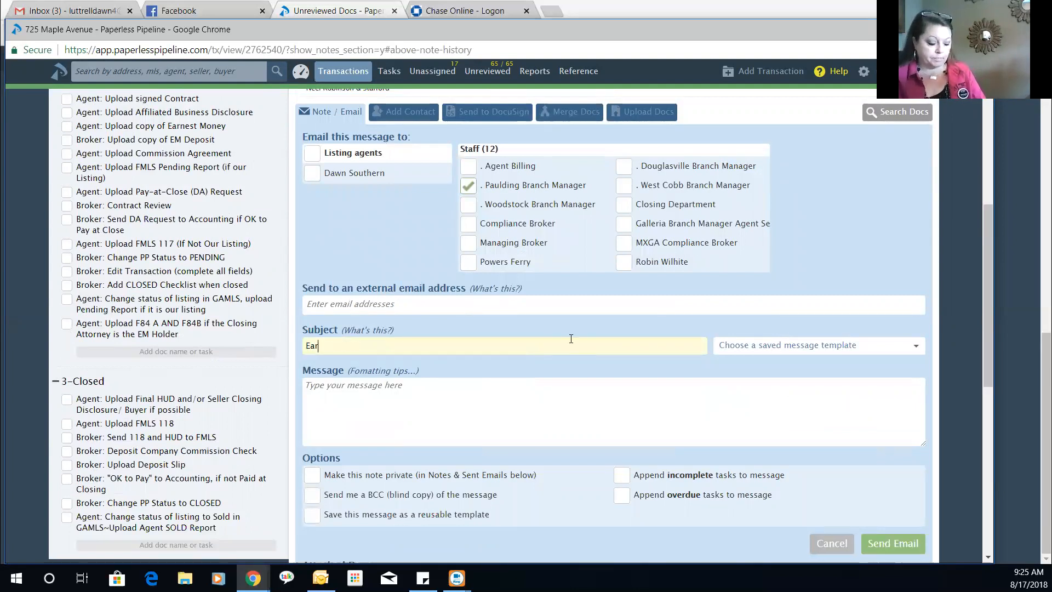
{"action": "type", "text": "nest Money"}
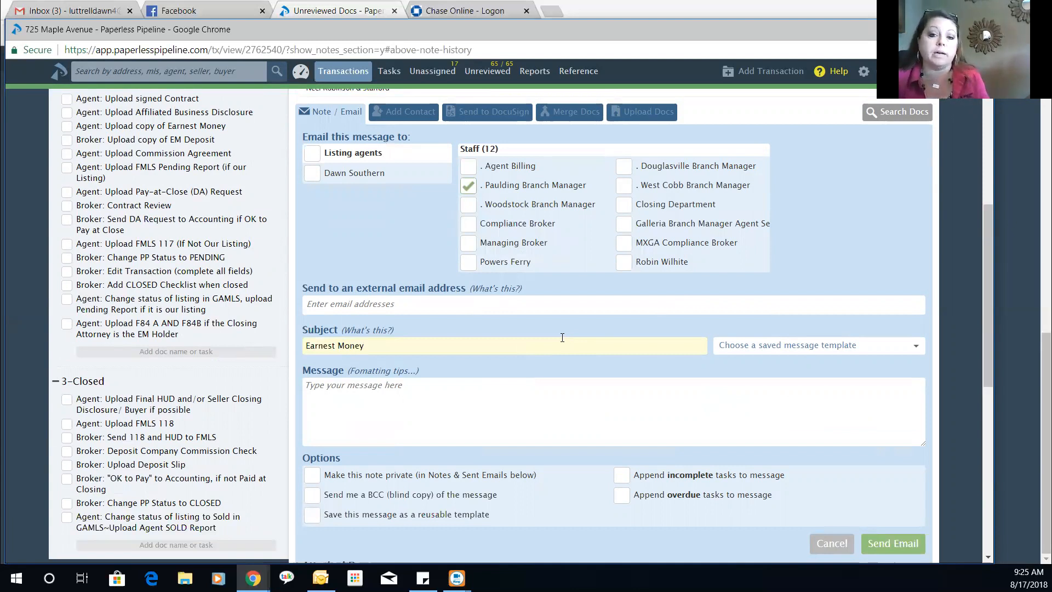
{"action": "scroll", "coordinate": [964, 379], "scroll_direction": "down", "scroll_amount": 3}
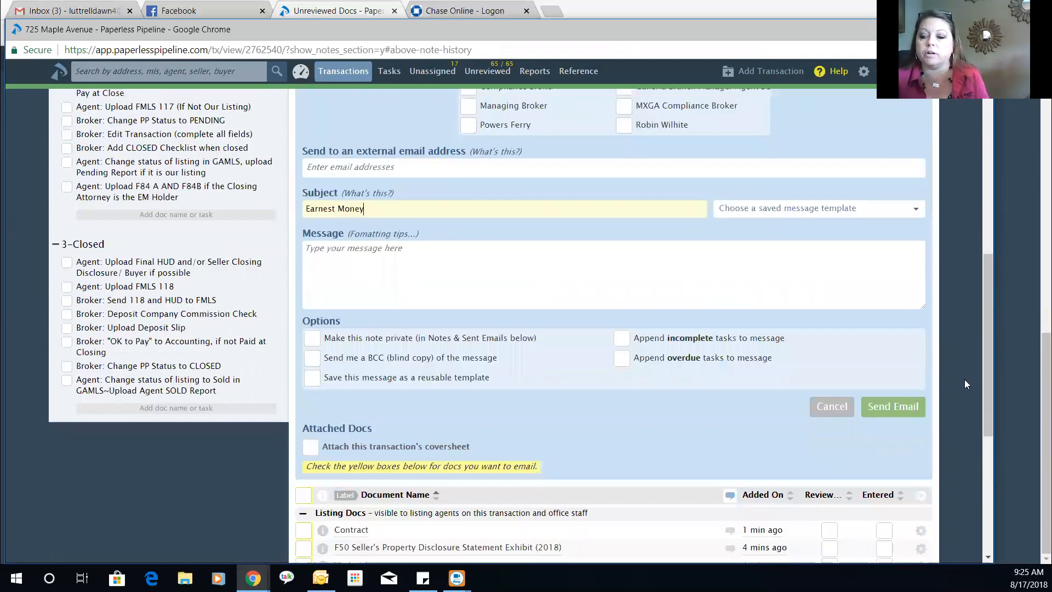
{"action": "left_click", "coordinate": [884, 412]}
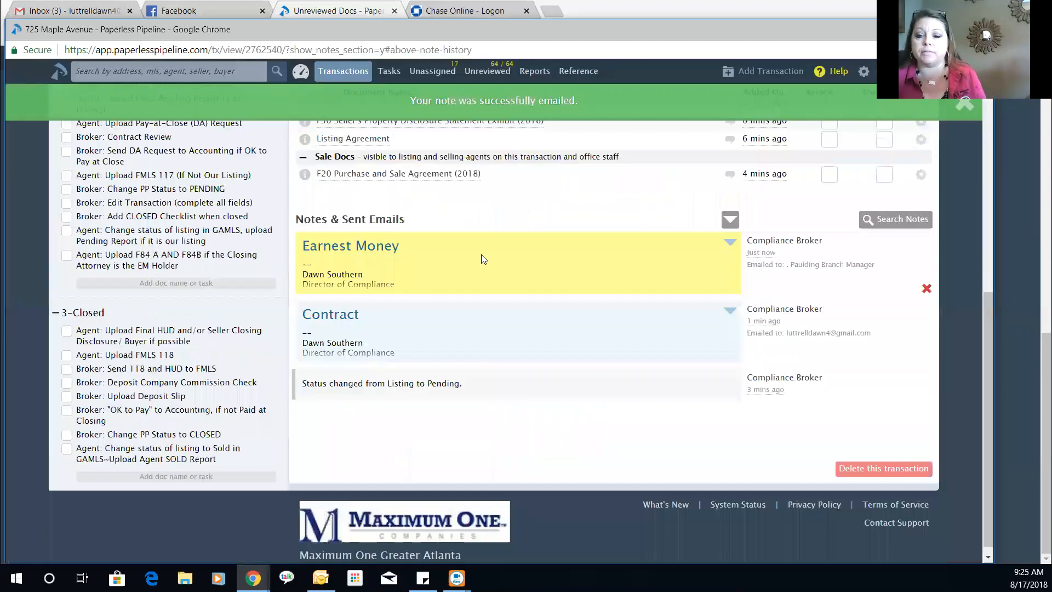
{"action": "scroll", "coordinate": [483, 258], "scroll_direction": "up", "scroll_amount": 4}
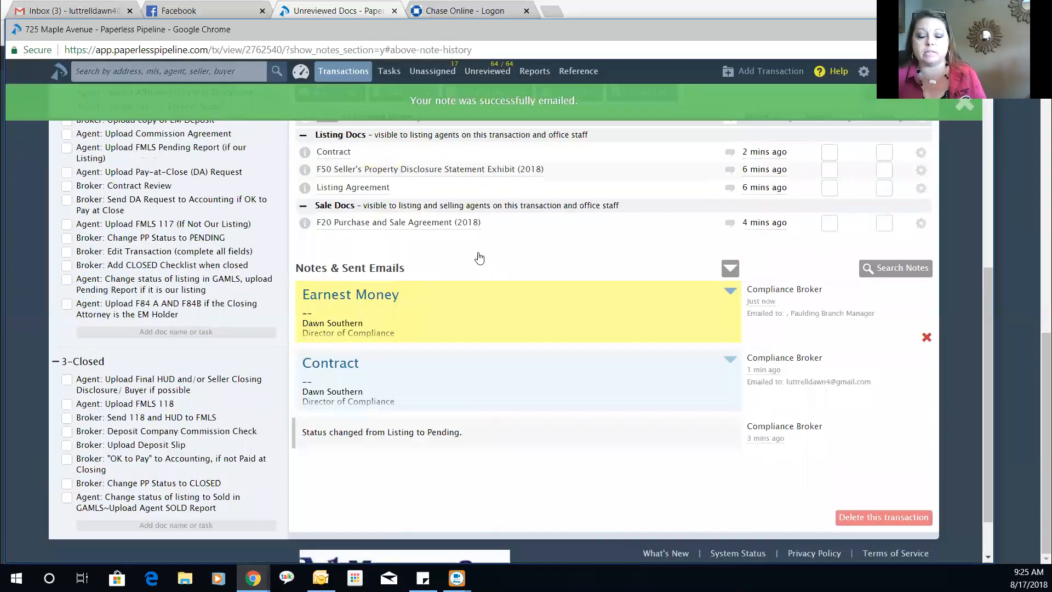
{"action": "left_click", "coordinate": [346, 253]}
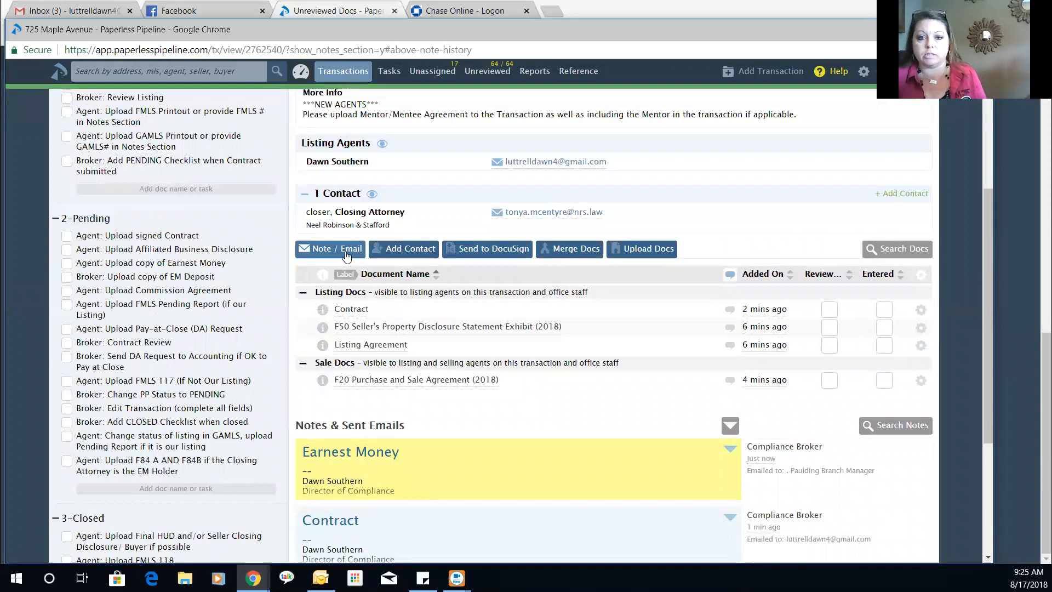
{"action": "scroll", "coordinate": [727, 311], "scroll_direction": "down", "scroll_amount": 1}
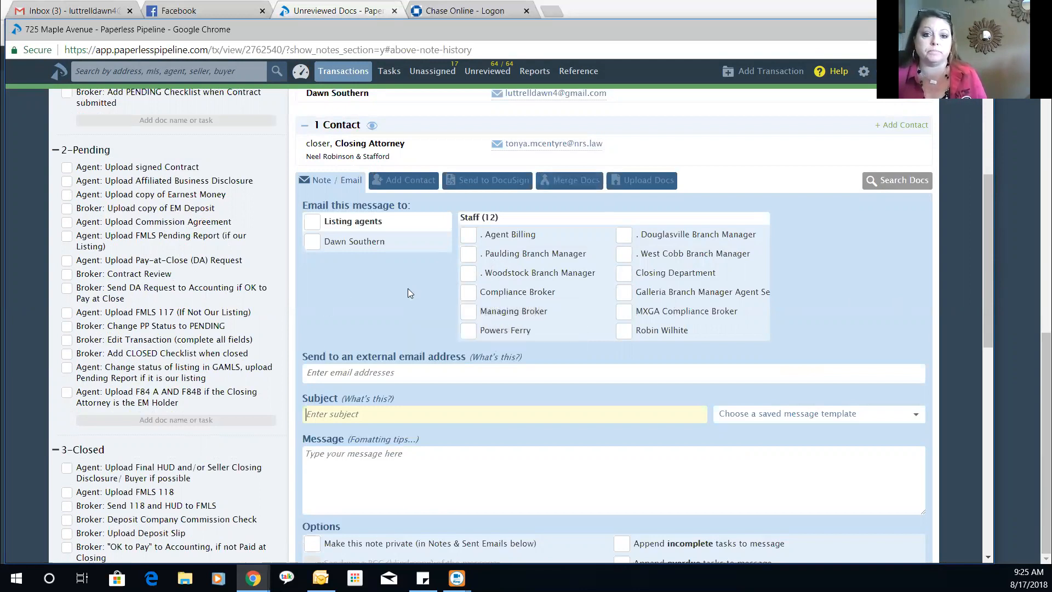
{"action": "left_click", "coordinate": [331, 179]}
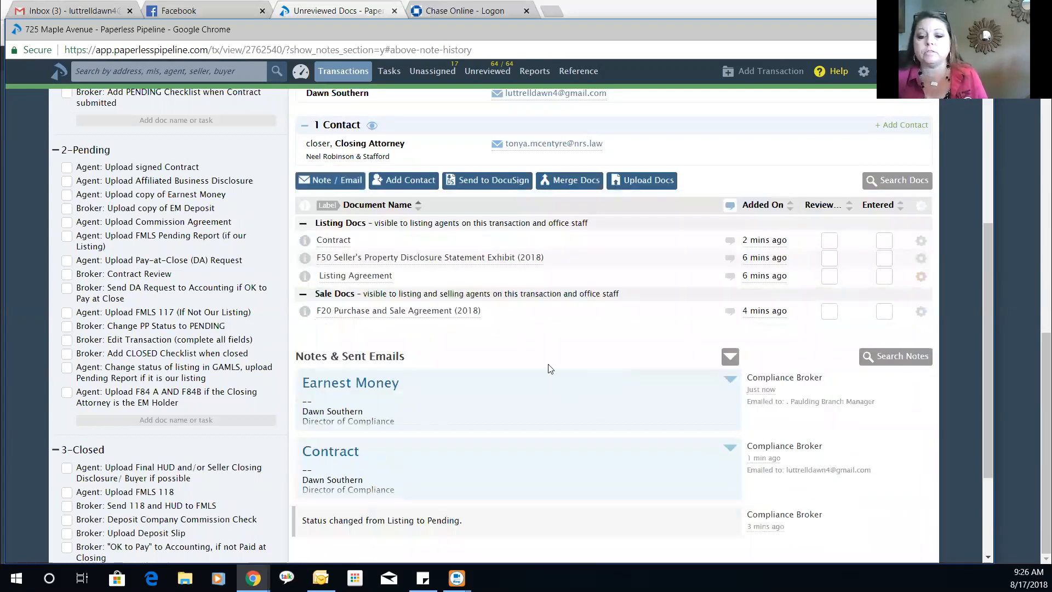
{"action": "scroll", "coordinate": [547, 371], "scroll_direction": "up", "scroll_amount": 1}
{"action": "scroll", "coordinate": [545, 368], "scroll_direction": "up", "scroll_amount": 4}
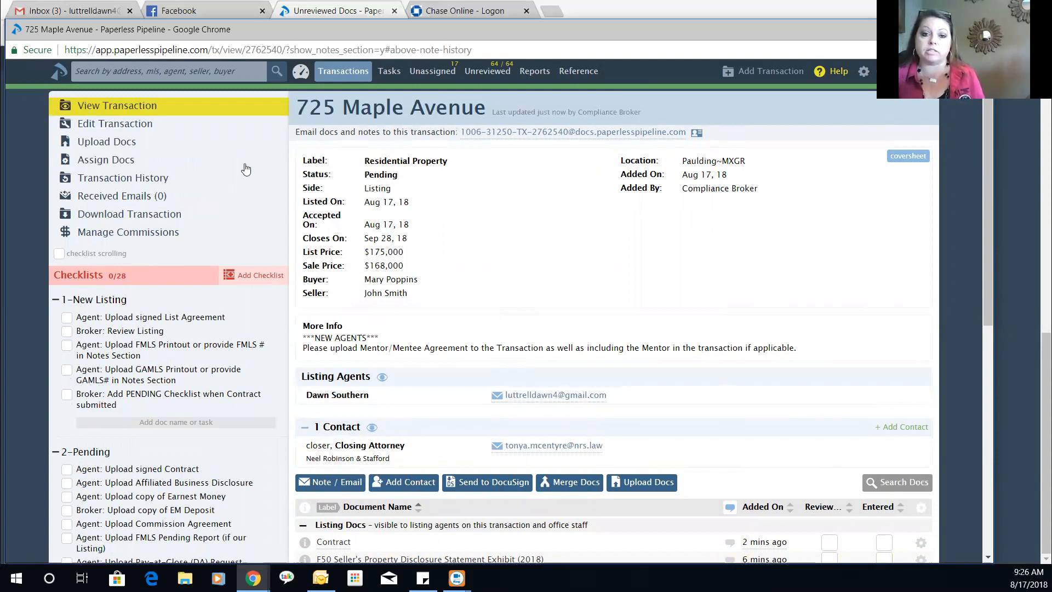
{"action": "left_click", "coordinate": [203, 70]}
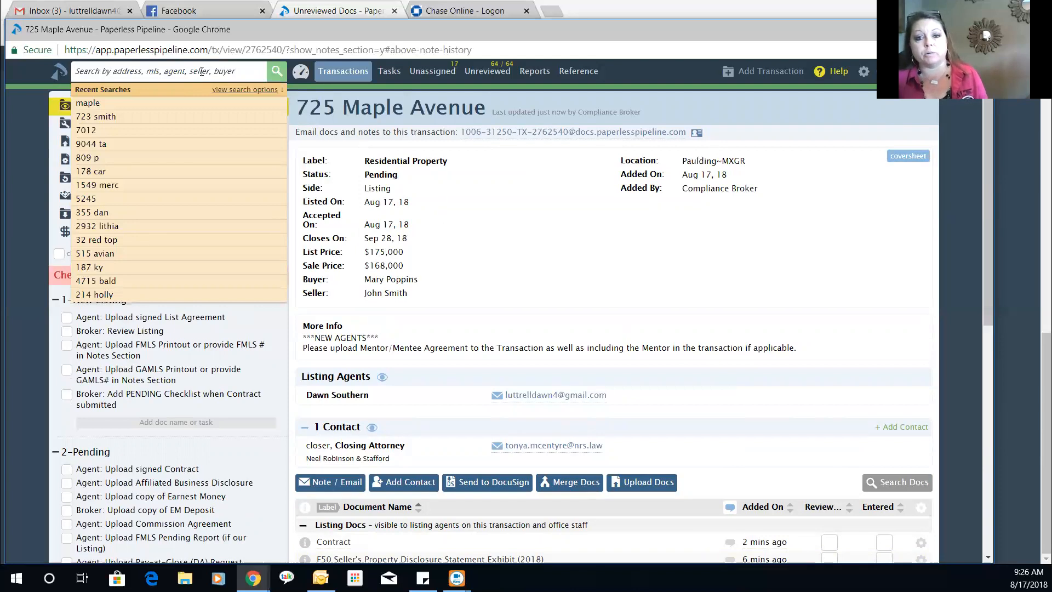
{"action": "left_click", "coordinate": [532, 203]}
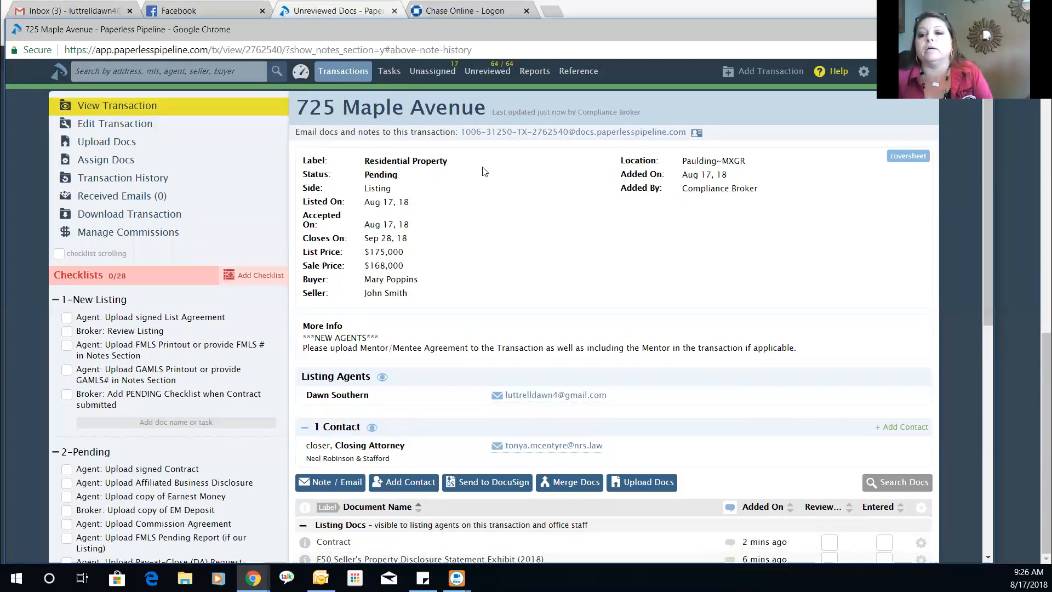
- Open the Reference page and scroll through its MX1 forms, manuals and guides sections
{"action": "left_click", "coordinate": [574, 76]}
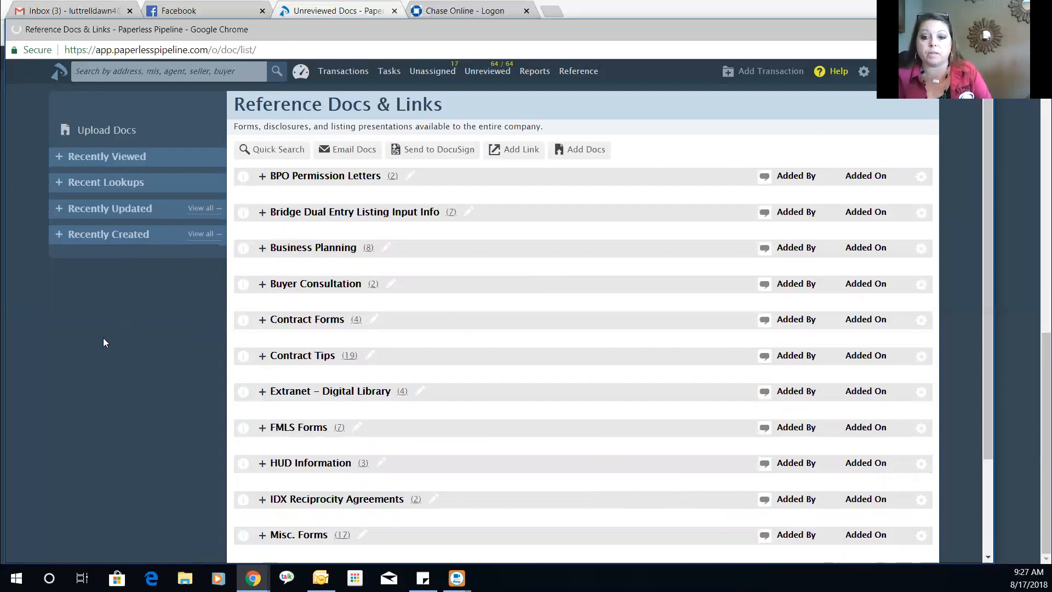
{"action": "scroll", "coordinate": [101, 338], "scroll_direction": "down", "scroll_amount": 2}
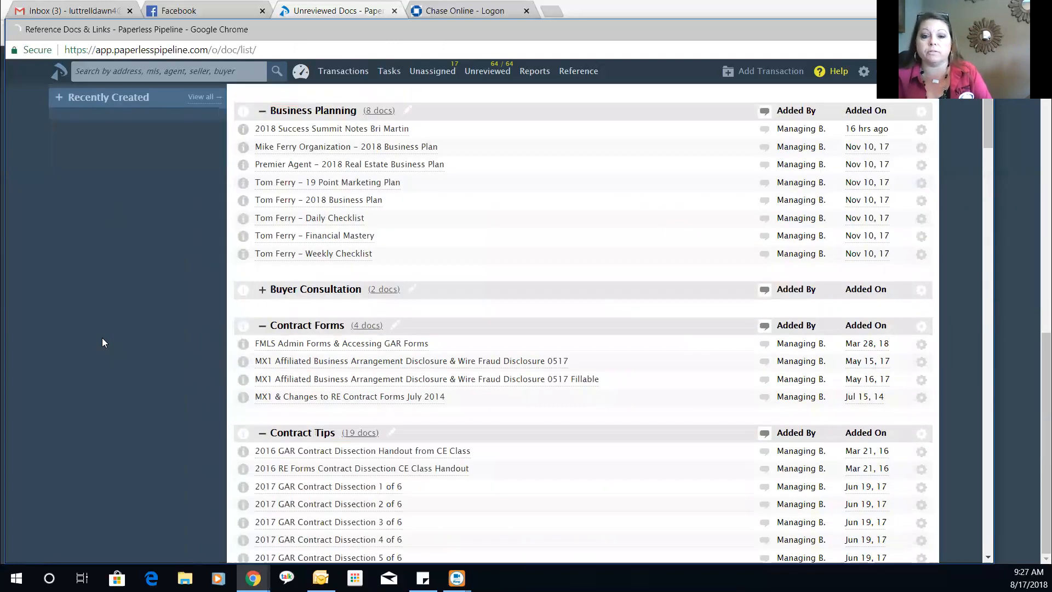
{"action": "scroll", "coordinate": [102, 338], "scroll_direction": "down", "scroll_amount": 1}
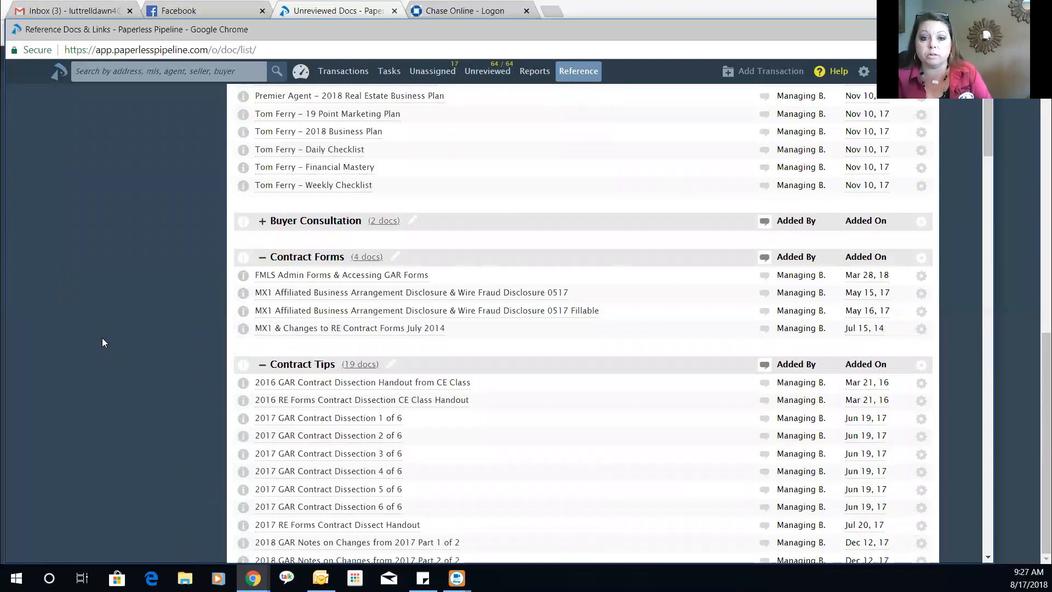
{"action": "scroll", "coordinate": [103, 338], "scroll_direction": "down", "scroll_amount": 1}
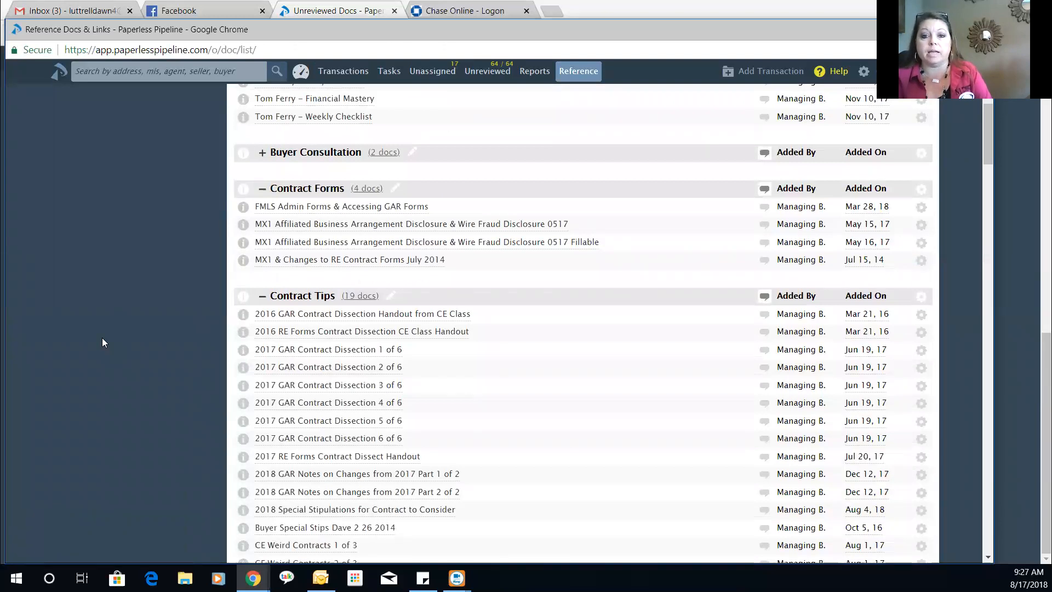
{"action": "scroll", "coordinate": [102, 337], "scroll_direction": "down", "scroll_amount": 3}
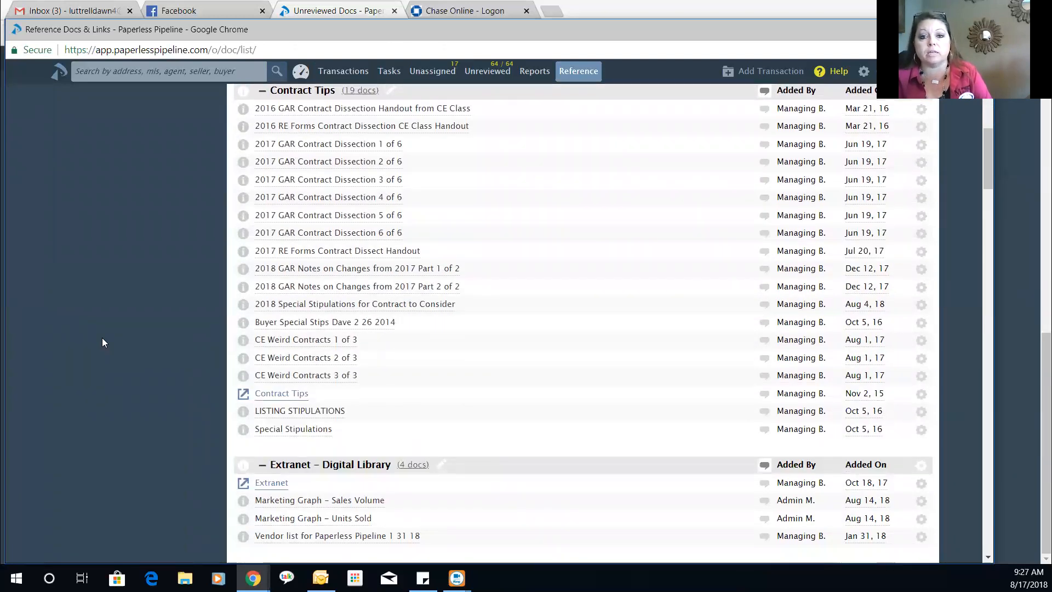
{"action": "scroll", "coordinate": [102, 338], "scroll_direction": "down", "scroll_amount": 2}
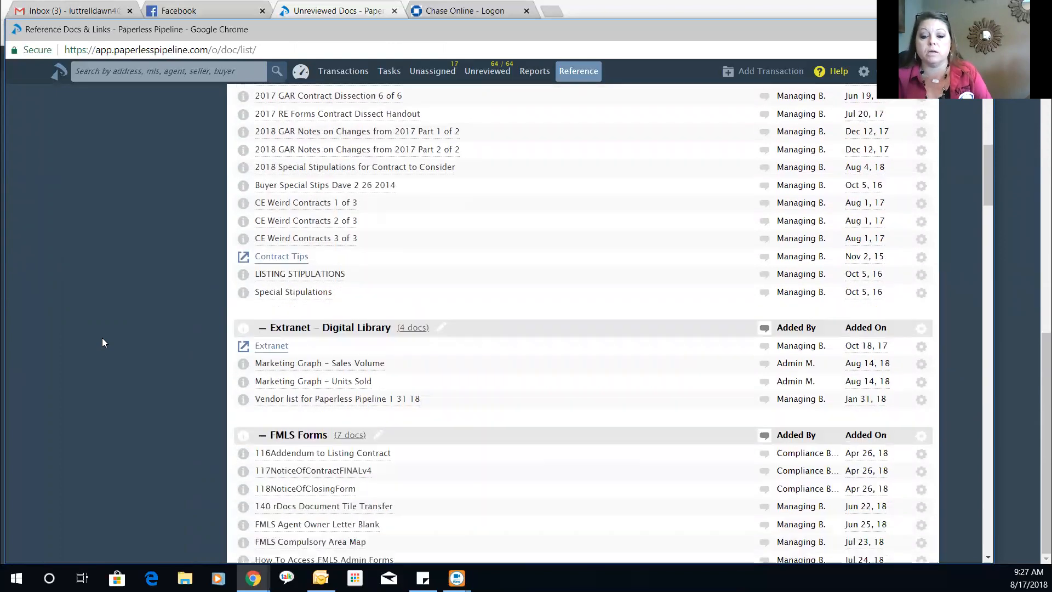
{"action": "scroll", "coordinate": [101, 338], "scroll_direction": "down", "scroll_amount": 4}
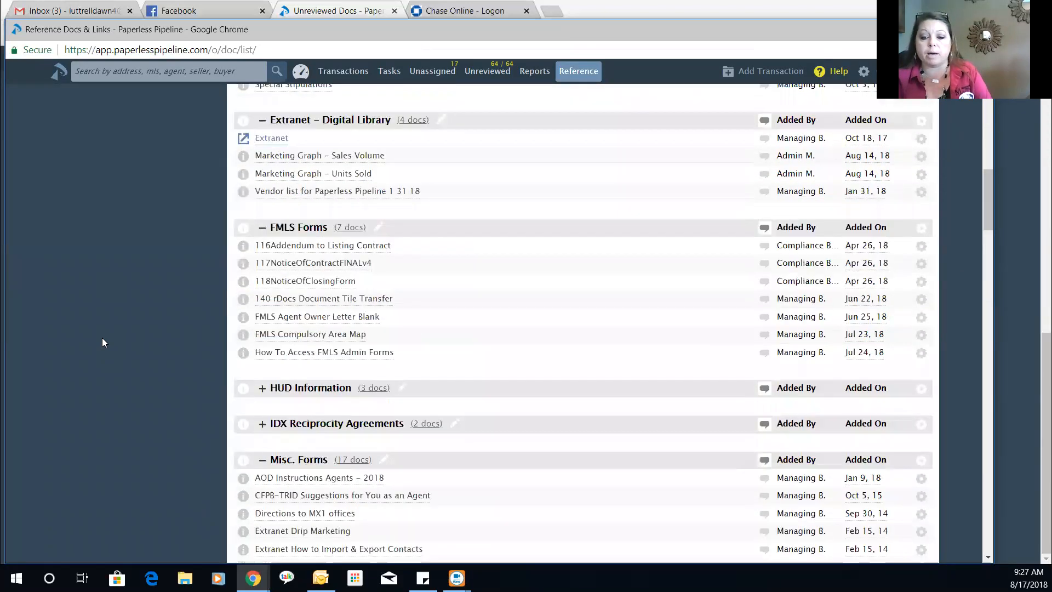
{"action": "scroll", "coordinate": [102, 337], "scroll_direction": "down", "scroll_amount": 2}
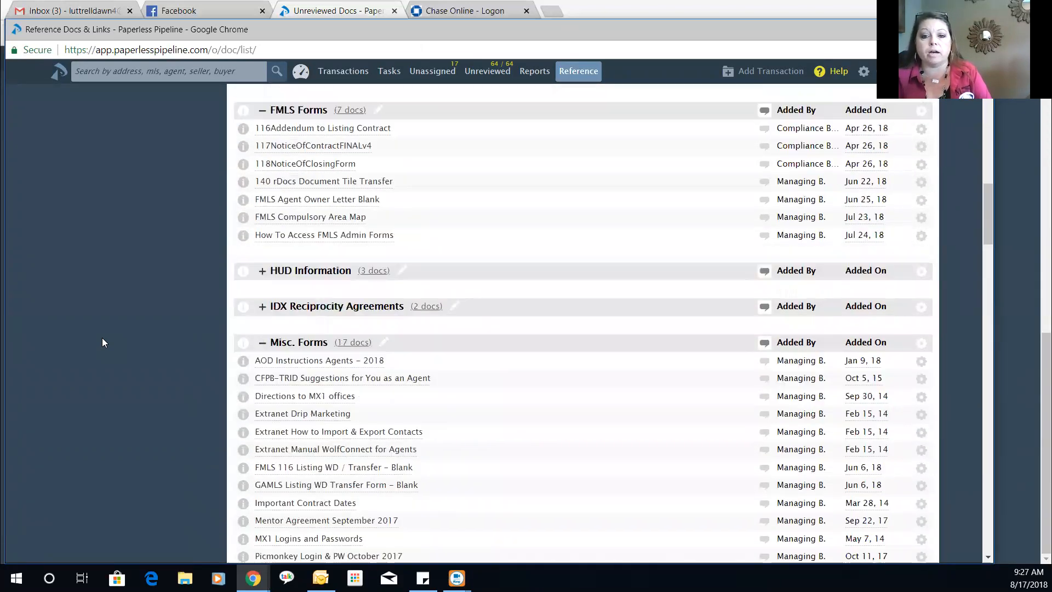
{"action": "scroll", "coordinate": [102, 337], "scroll_direction": "down", "scroll_amount": 2}
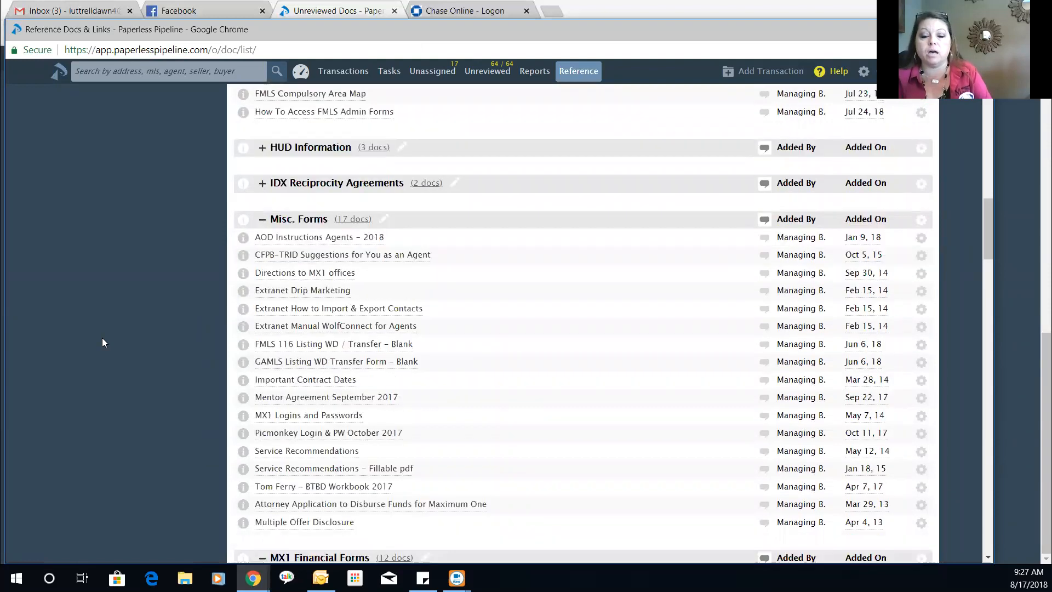
{"action": "scroll", "coordinate": [102, 338], "scroll_direction": "down", "scroll_amount": 2}
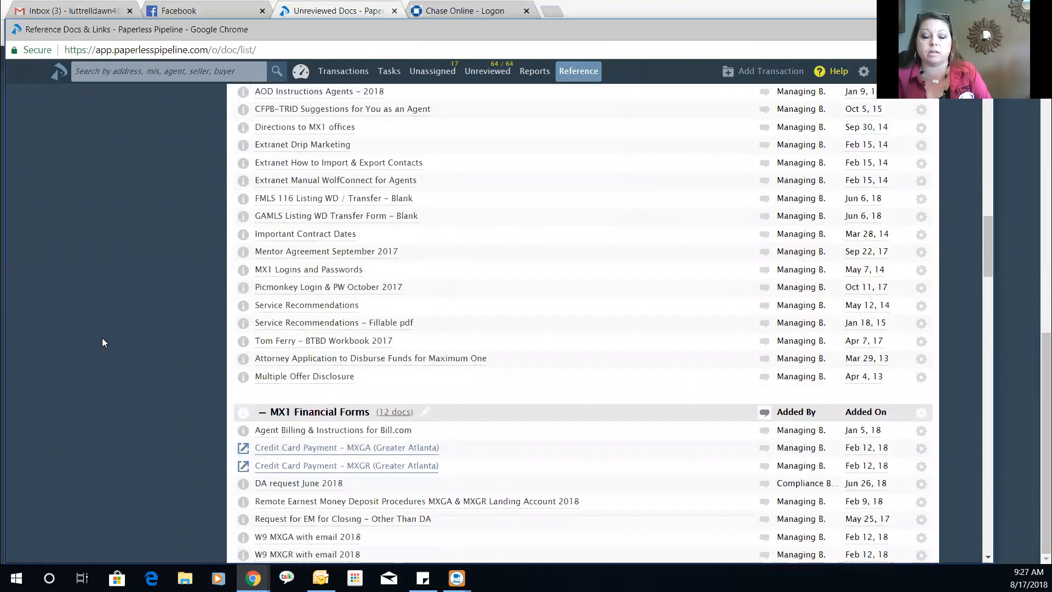
{"action": "scroll", "coordinate": [102, 343], "scroll_direction": "down", "scroll_amount": 3}
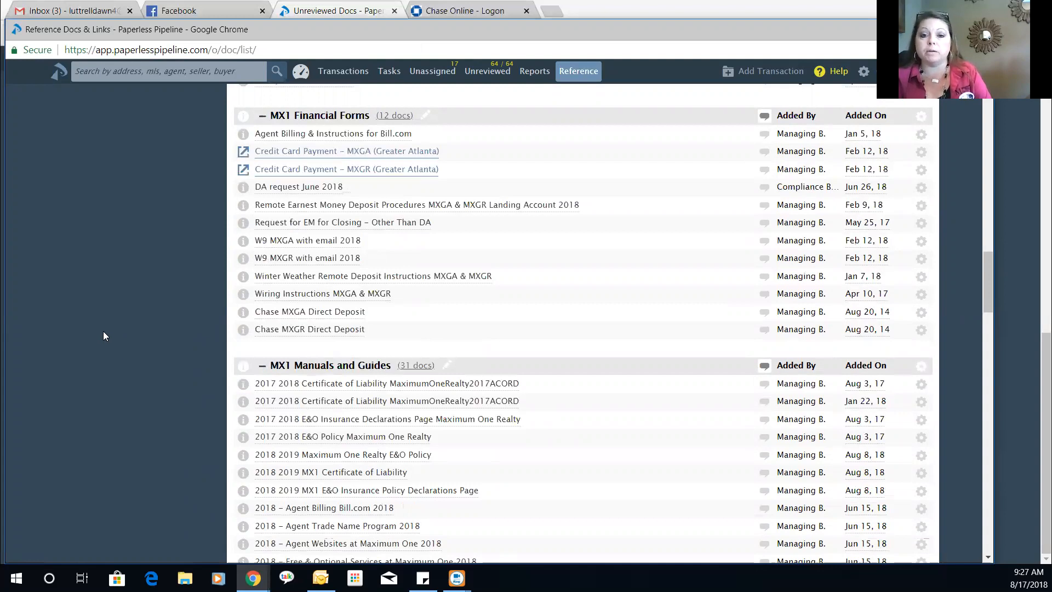
{"action": "scroll", "coordinate": [104, 331], "scroll_direction": "down", "scroll_amount": 3}
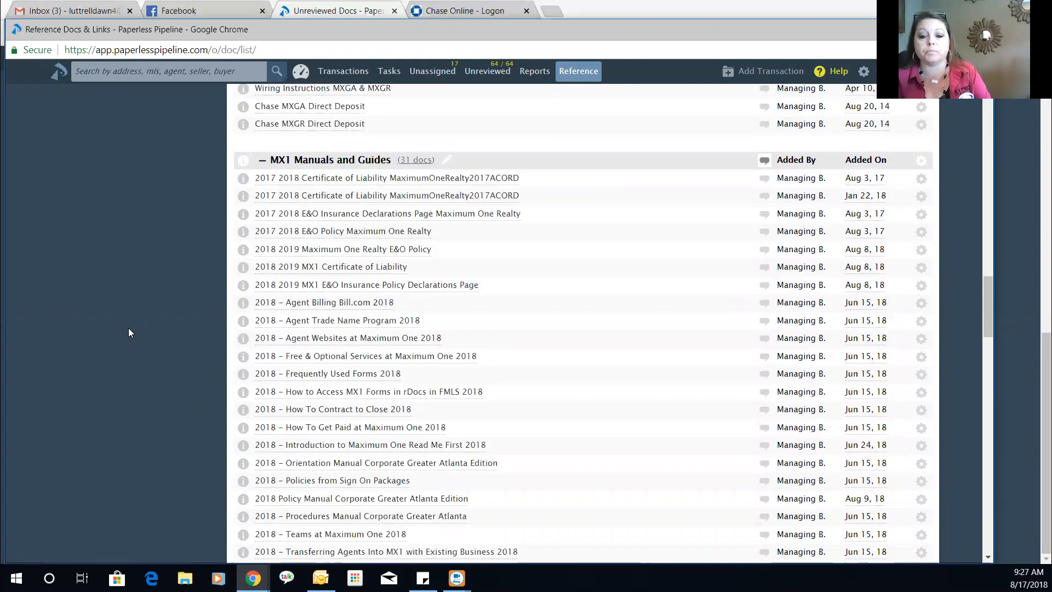
{"action": "scroll", "coordinate": [129, 328], "scroll_direction": "down", "scroll_amount": 1}
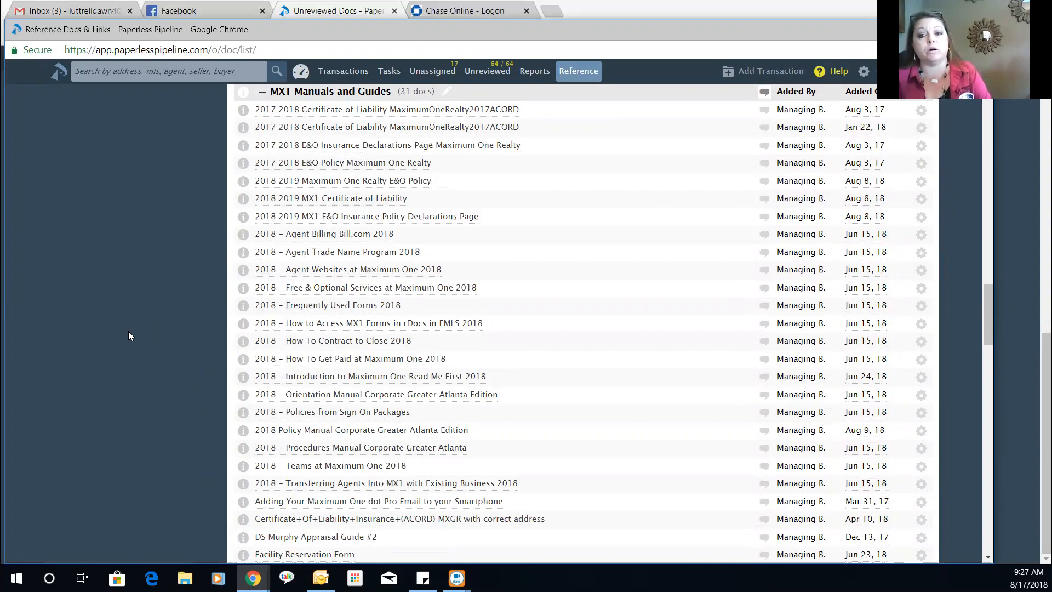
{"action": "scroll", "coordinate": [129, 332], "scroll_direction": "down", "scroll_amount": 5}
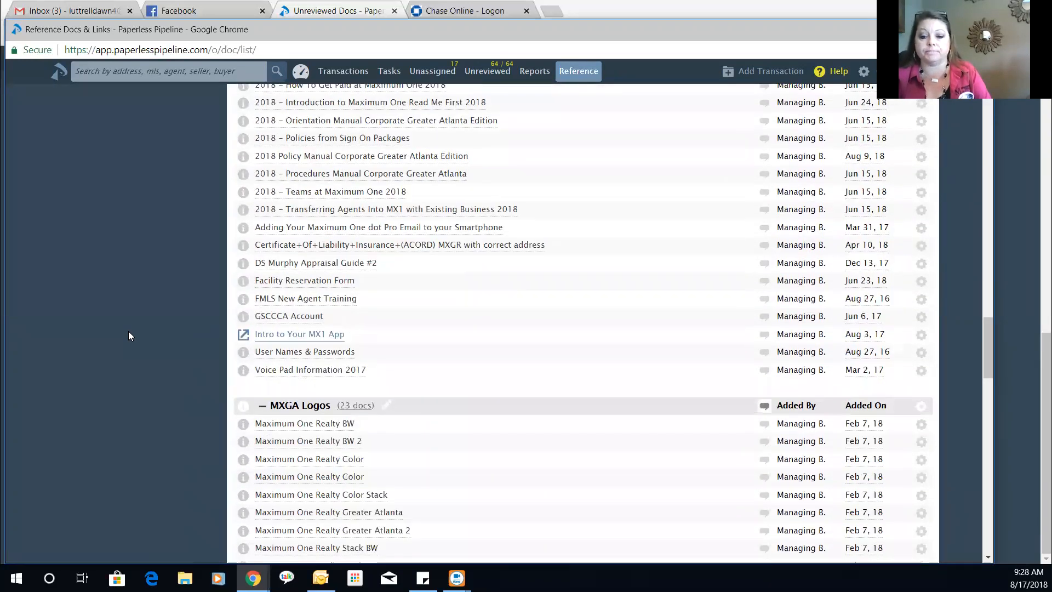
{"action": "scroll", "coordinate": [129, 332], "scroll_direction": "down", "scroll_amount": 6}
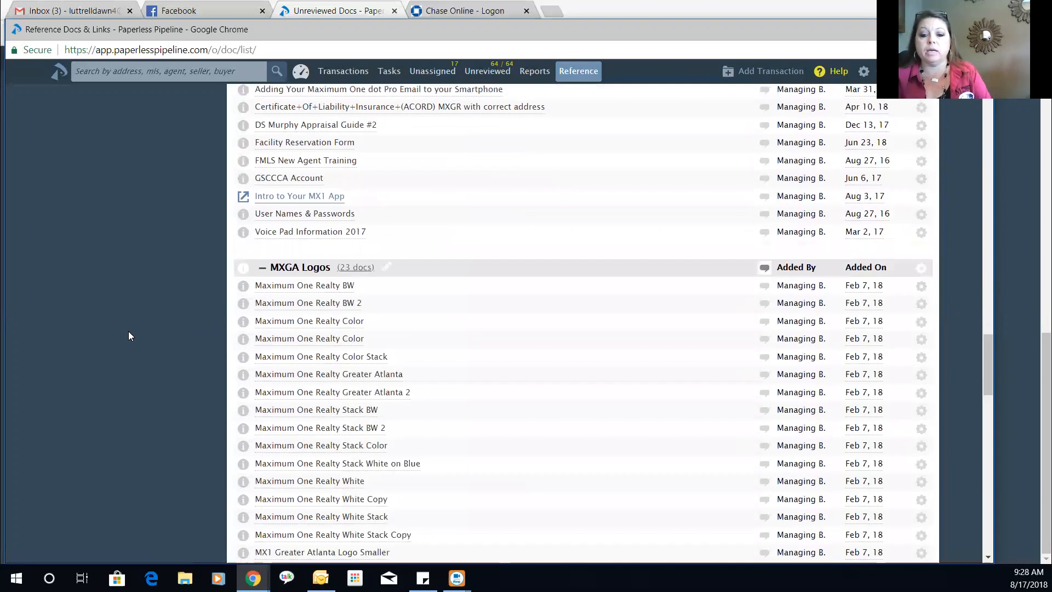
{"action": "scroll", "coordinate": [129, 332], "scroll_direction": "down", "scroll_amount": 9}
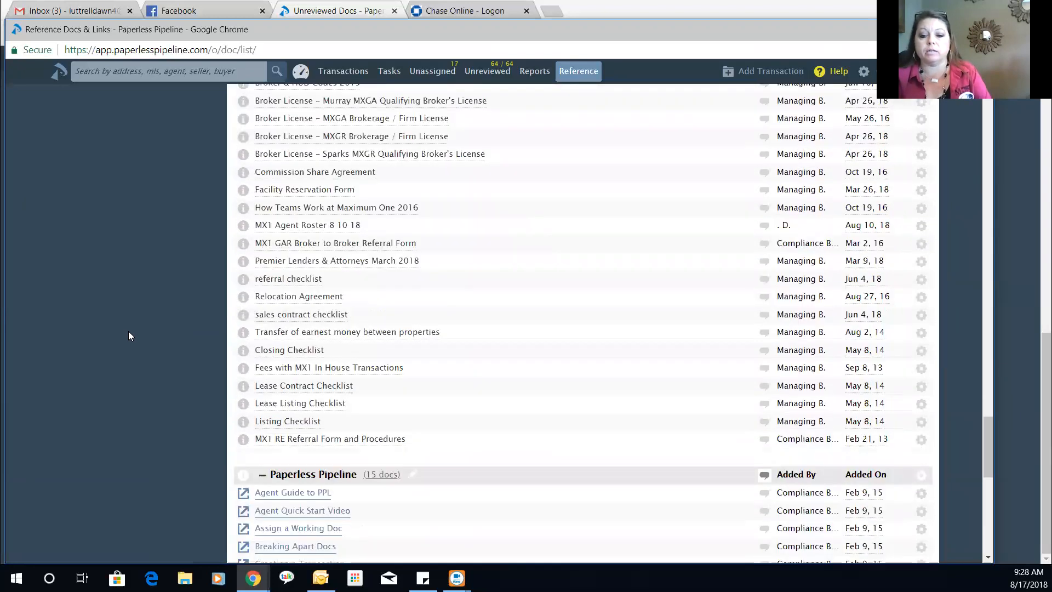
{"action": "scroll", "coordinate": [130, 335], "scroll_direction": "down", "scroll_amount": 5}
{"action": "scroll", "coordinate": [128, 336], "scroll_direction": "down", "scroll_amount": 1}
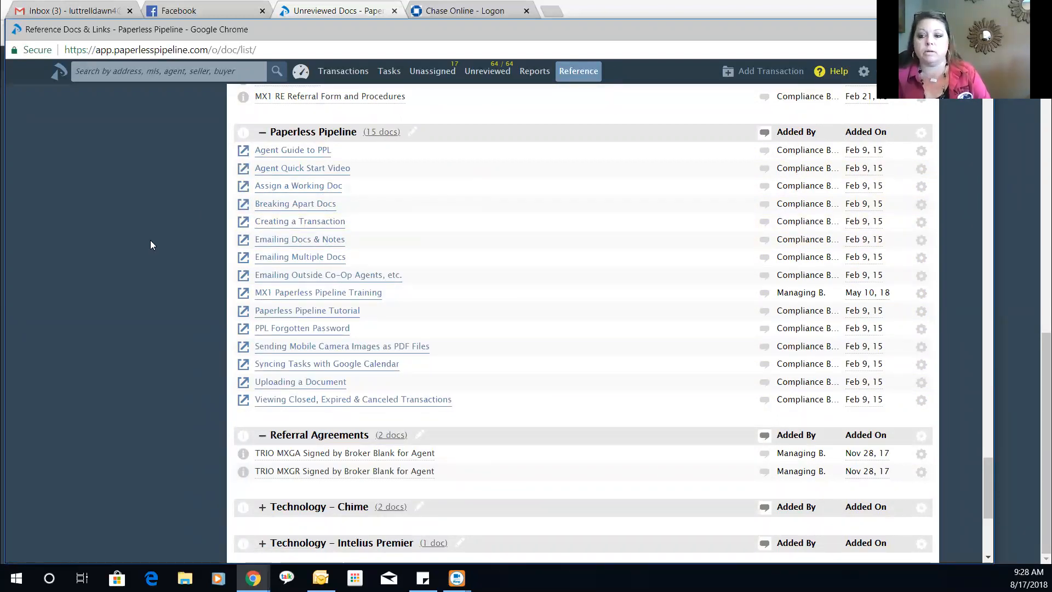
- Open Help's Tips, FAQs, User Guides site in a new tab and close the Facebook and Gmail tabs
{"action": "left_click", "coordinate": [827, 74]}
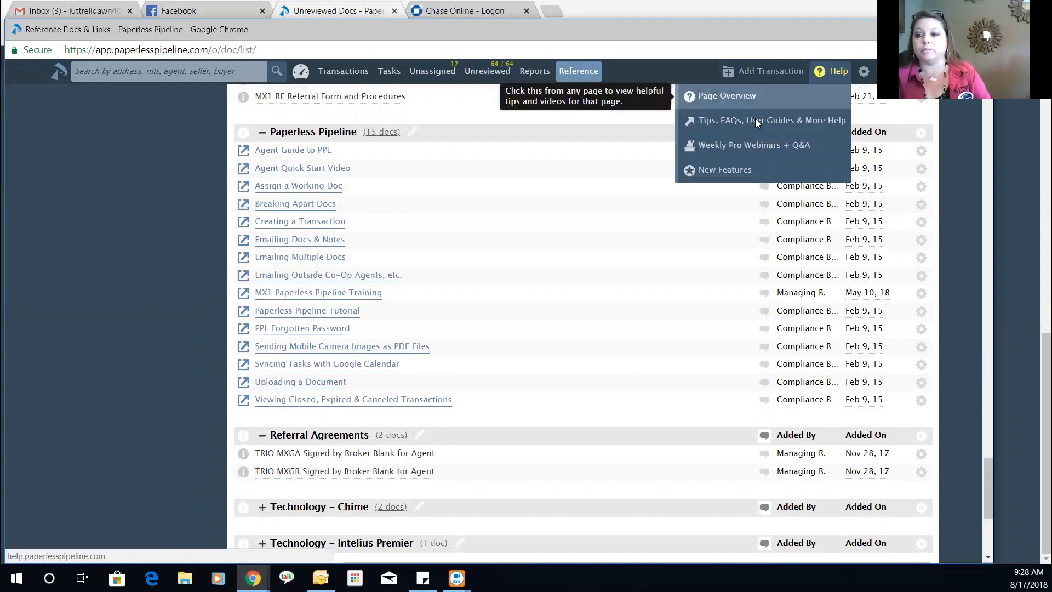
{"action": "left_click", "coordinate": [754, 119]}
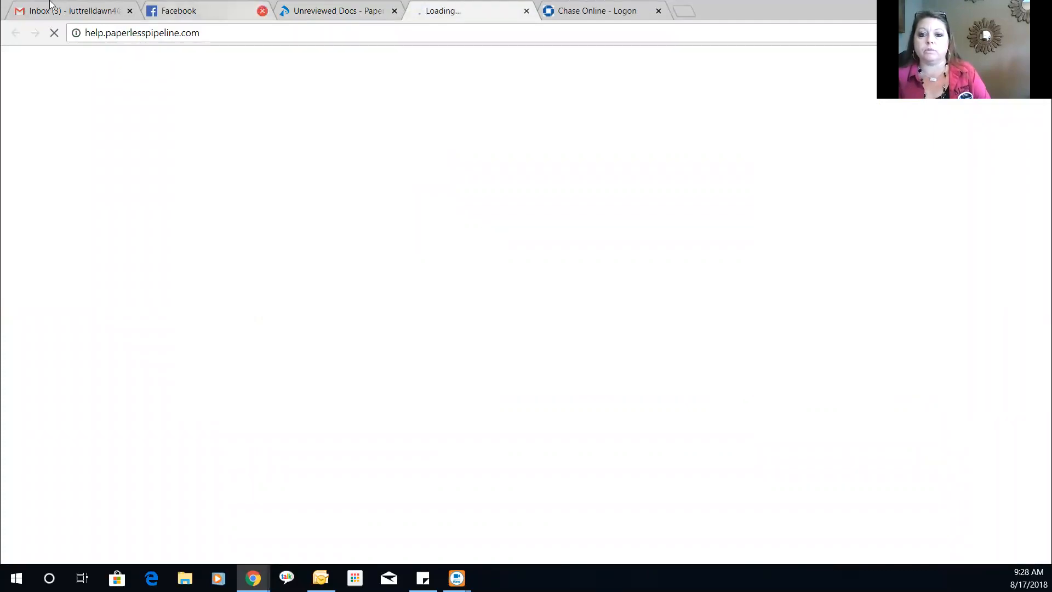
{"action": "left_click", "coordinate": [264, 11]}
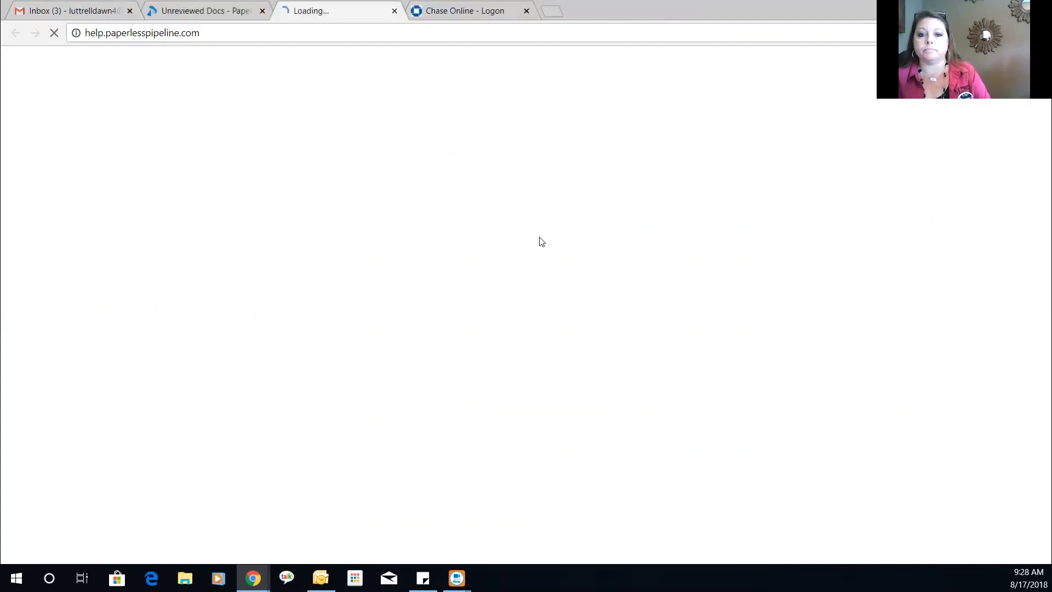
{"action": "left_click", "coordinate": [130, 11]}
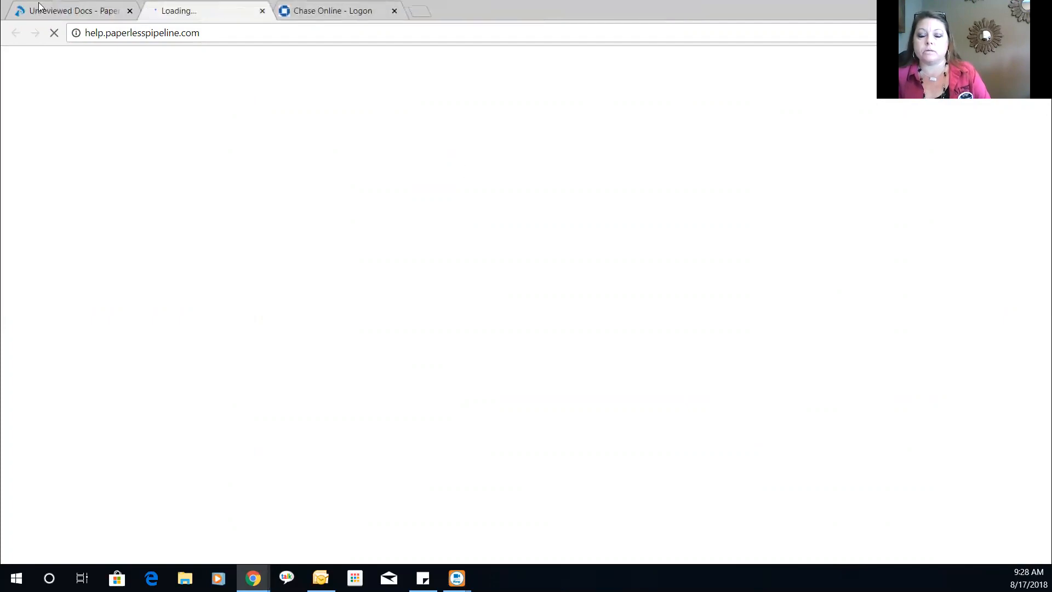
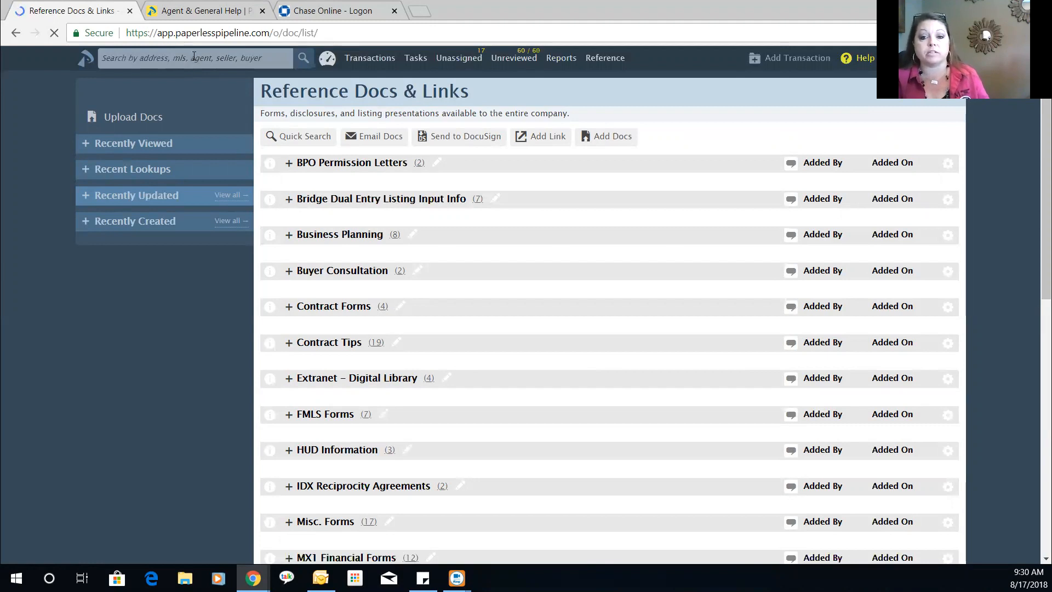
{"action": "left_click", "coordinate": [194, 57]}
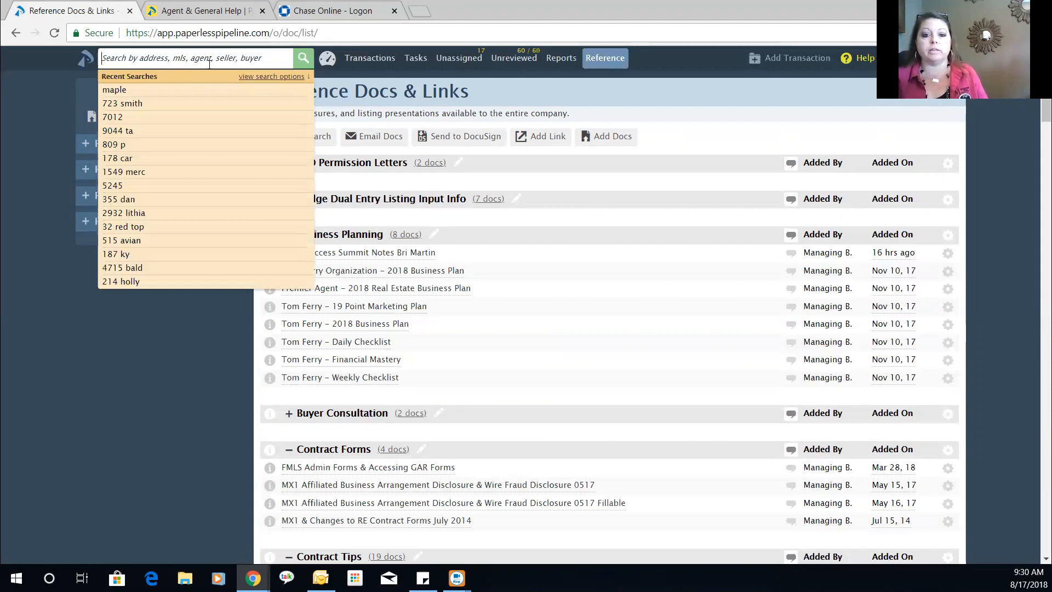
{"action": "left_click", "coordinate": [147, 89]}
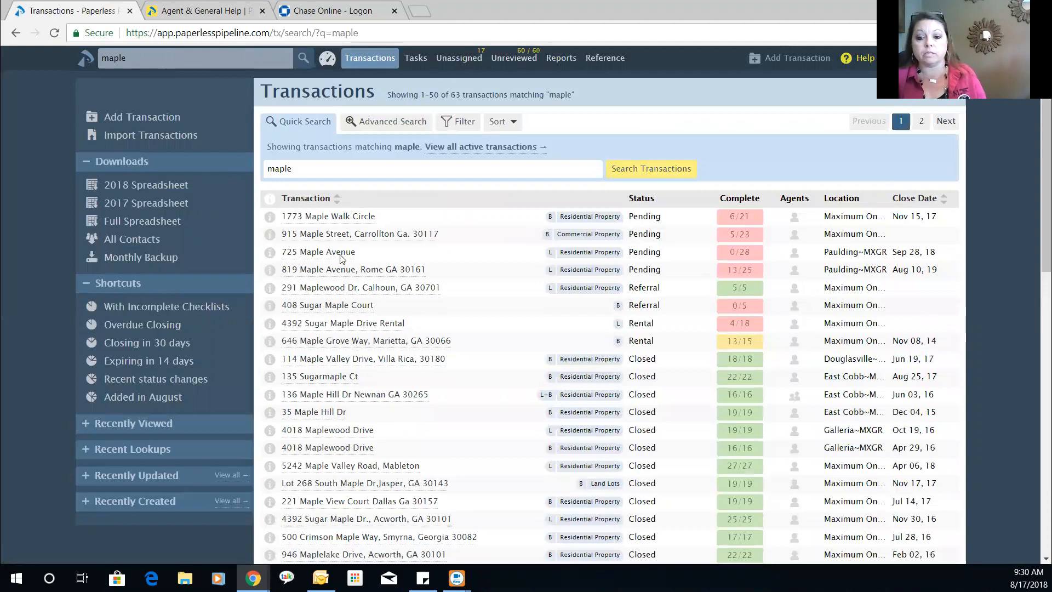
{"action": "left_click", "coordinate": [341, 253]}
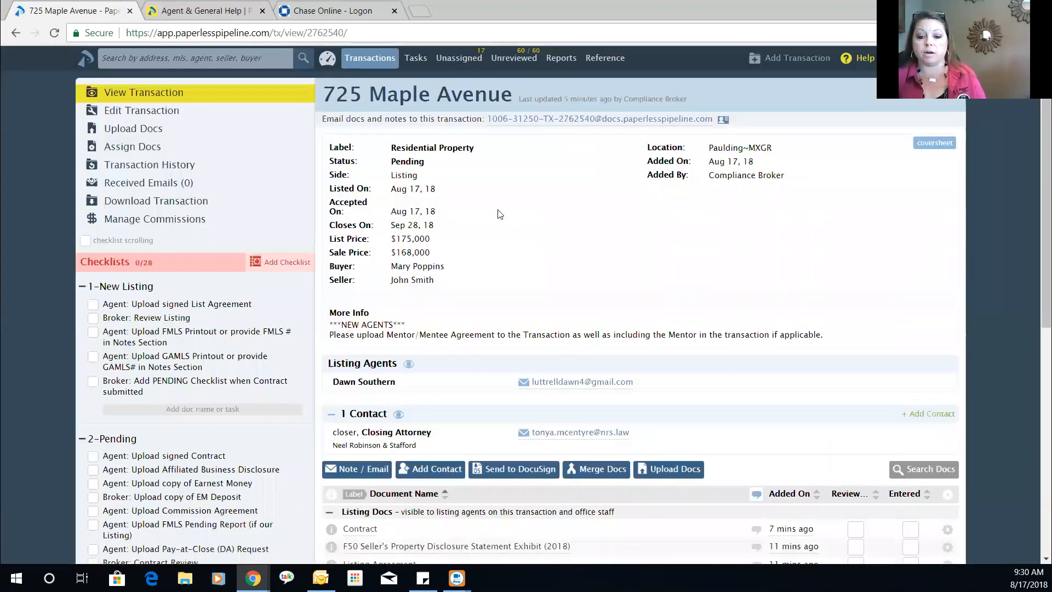
- Scroll down to review the Contract, F50, Listing Agreement and F20 documents and notes
{"action": "scroll", "coordinate": [499, 214], "scroll_direction": "down", "scroll_amount": 5}
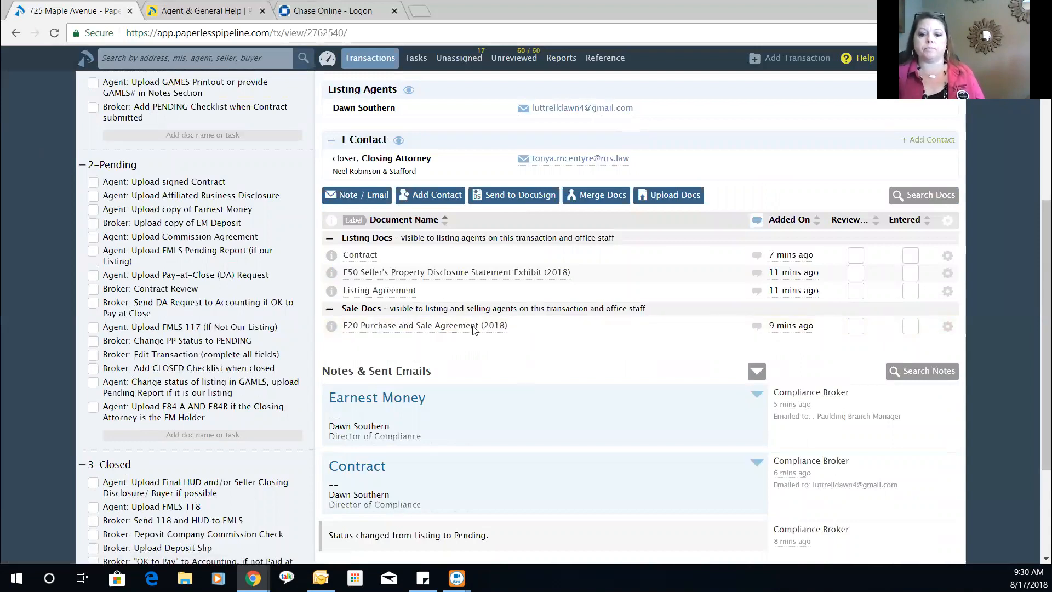
- Tick the Pending tasks: contract, earnest money, Contract Review, status, edit, GAMLS, CLOSED checklist and F84
{"action": "left_click_drag", "start_coordinate": [94, 185], "coordinate": [95, 212]}
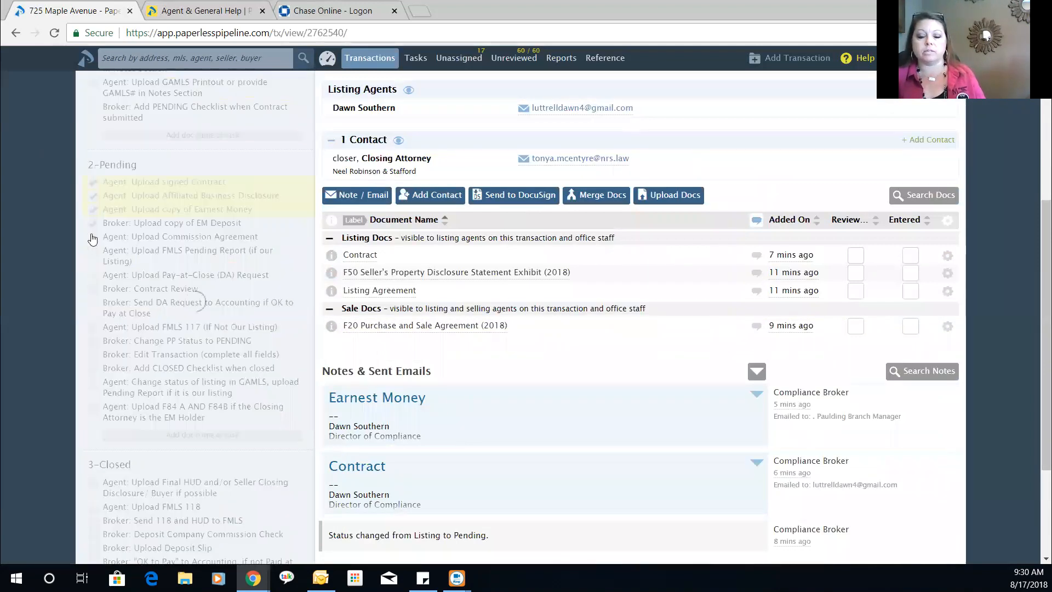
{"action": "left_click", "coordinate": [92, 290]}
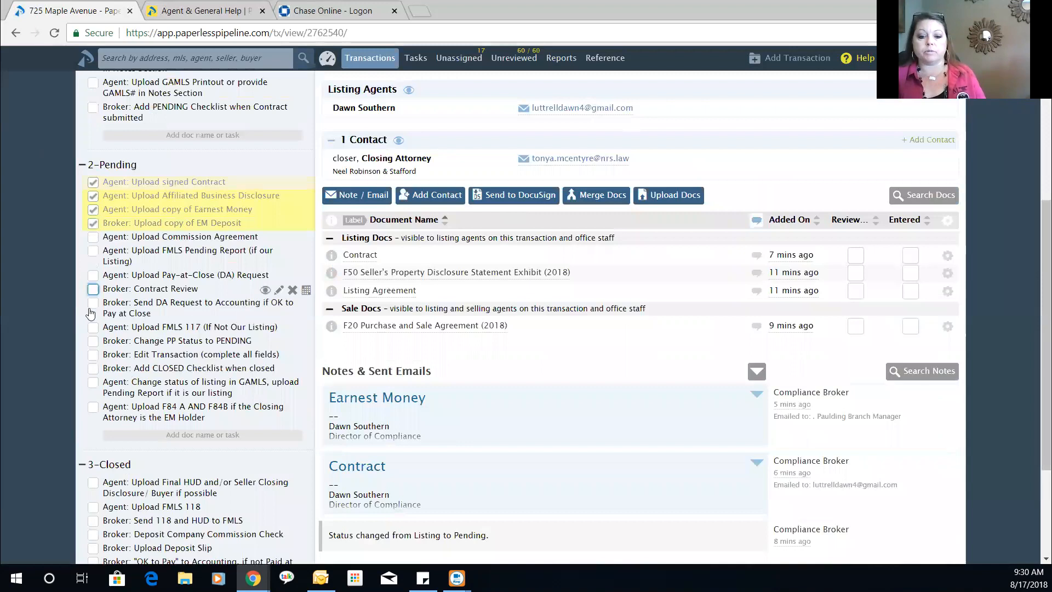
{"action": "left_click", "coordinate": [94, 357]}
{"action": "left_click", "coordinate": [92, 382]}
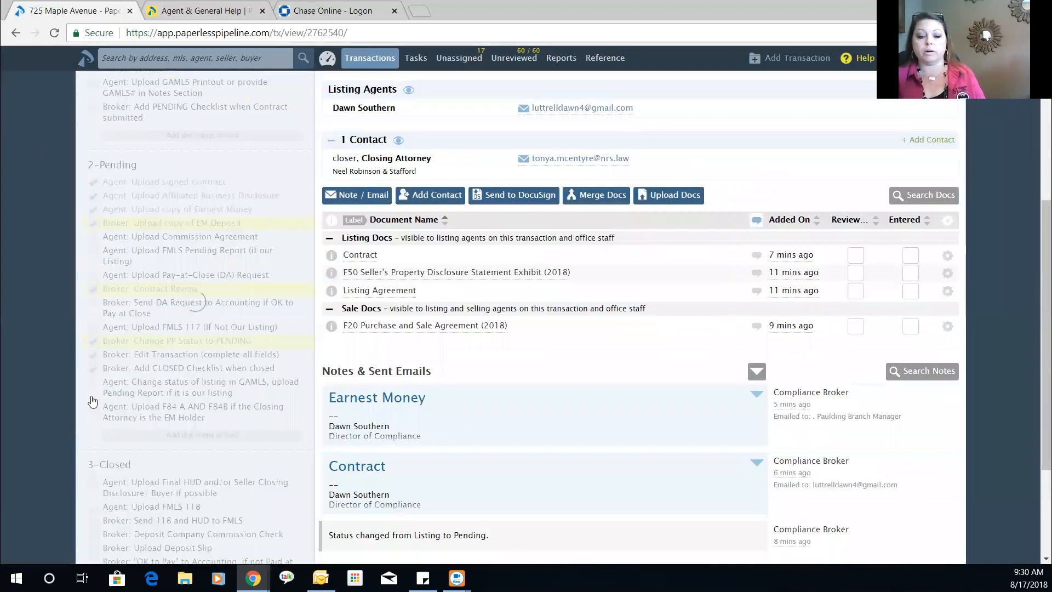
{"action": "left_click", "coordinate": [92, 407]}
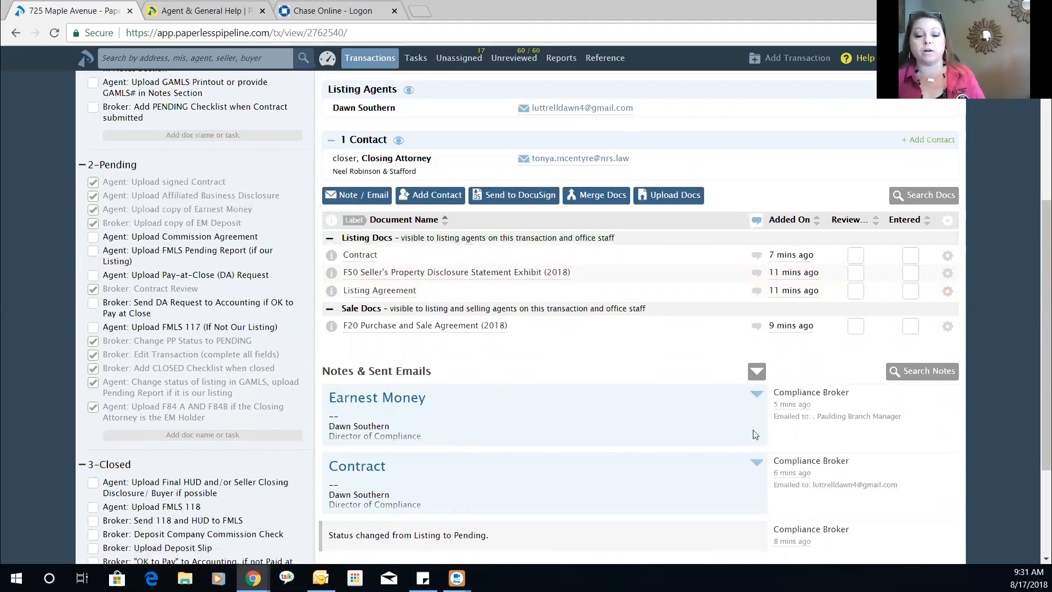
{"action": "scroll", "coordinate": [754, 434], "scroll_direction": "up", "scroll_amount": 4}
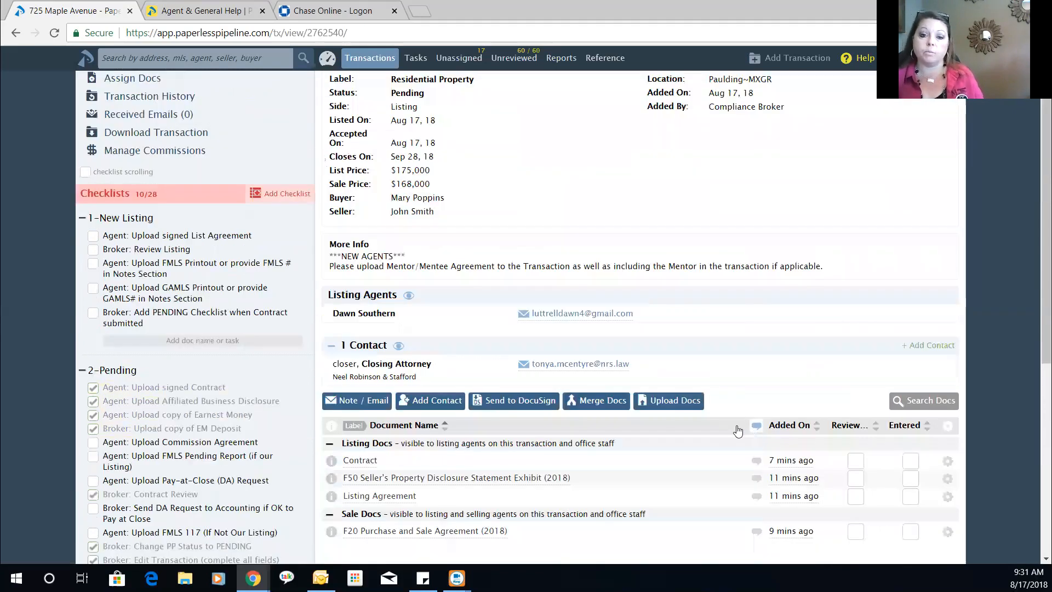
{"action": "scroll", "coordinate": [734, 427], "scroll_direction": "down", "scroll_amount": 1}
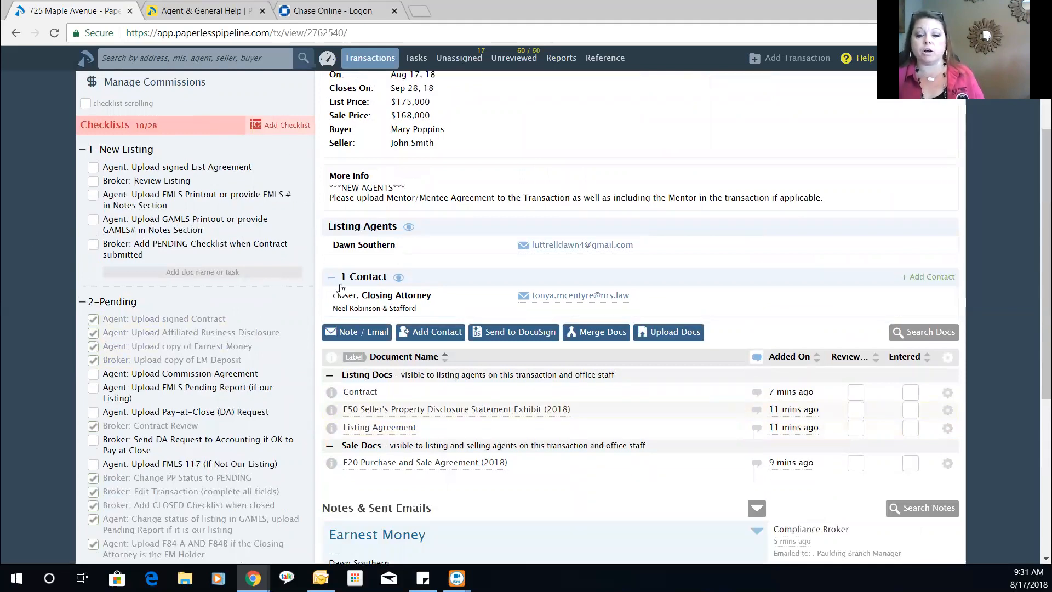
{"action": "scroll", "coordinate": [341, 289], "scroll_direction": "down", "scroll_amount": 2}
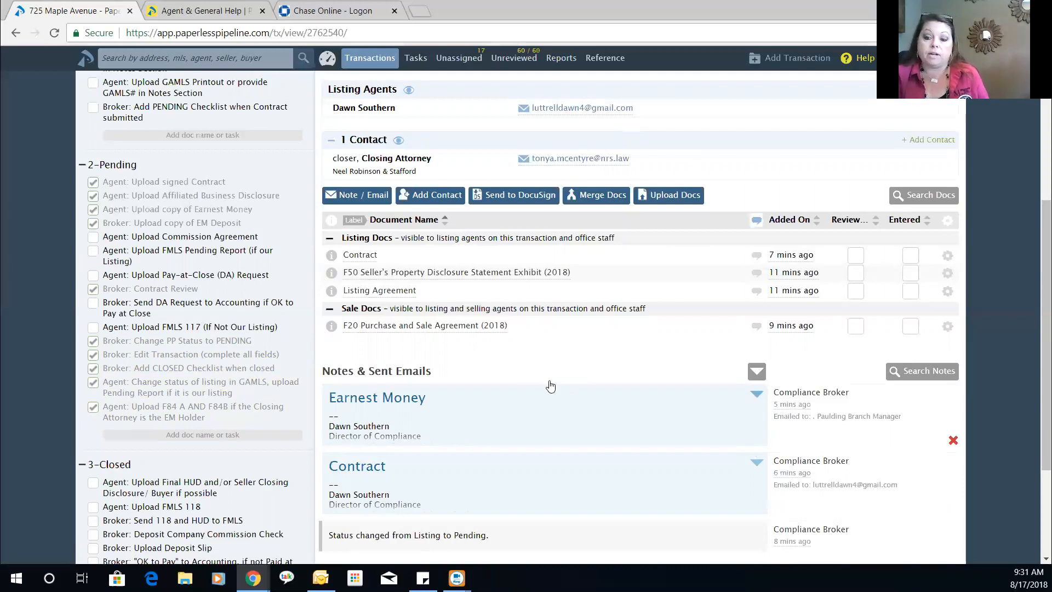
{"action": "scroll", "coordinate": [550, 387], "scroll_direction": "up", "scroll_amount": 3}
{"action": "scroll", "coordinate": [535, 213], "scroll_direction": "up", "scroll_amount": 3}
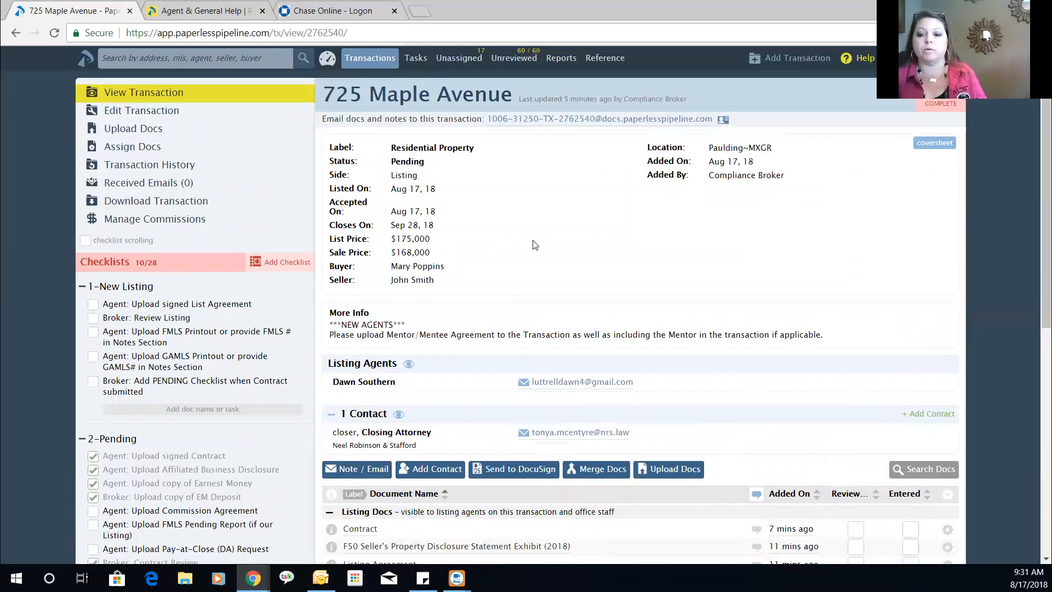
{"action": "scroll", "coordinate": [509, 230], "scroll_direction": "down", "scroll_amount": 3}
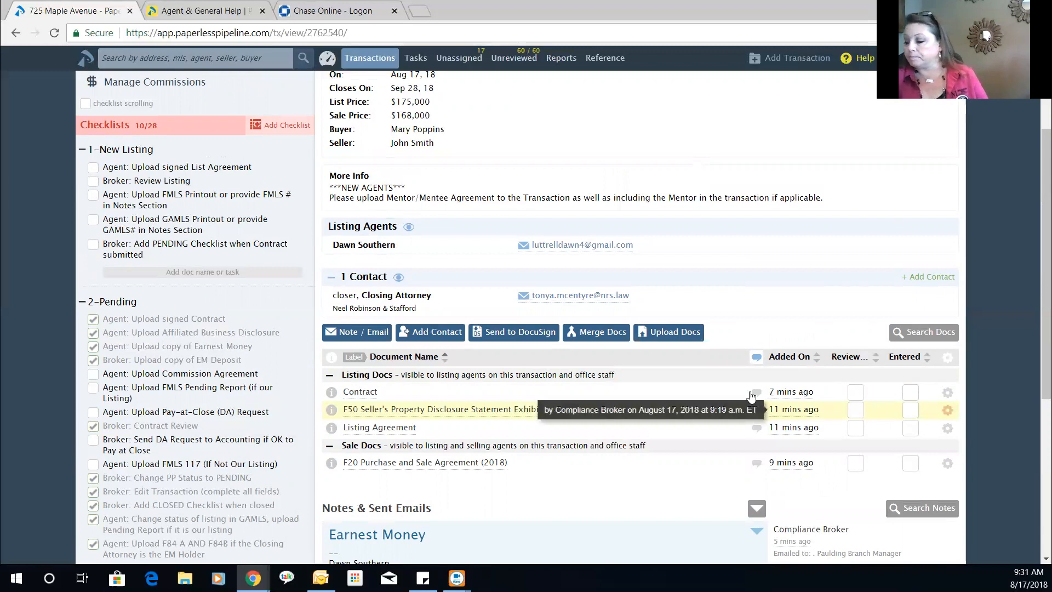
{"action": "scroll", "coordinate": [537, 174], "scroll_direction": "up", "scroll_amount": 3}
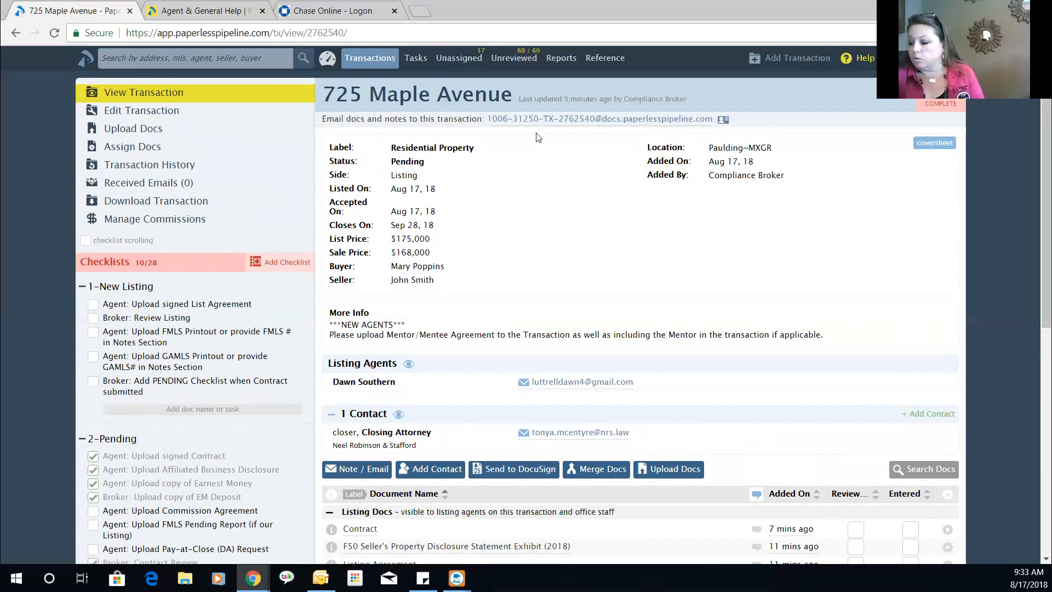
{"action": "scroll", "coordinate": [529, 145], "scroll_direction": "down", "scroll_amount": 2}
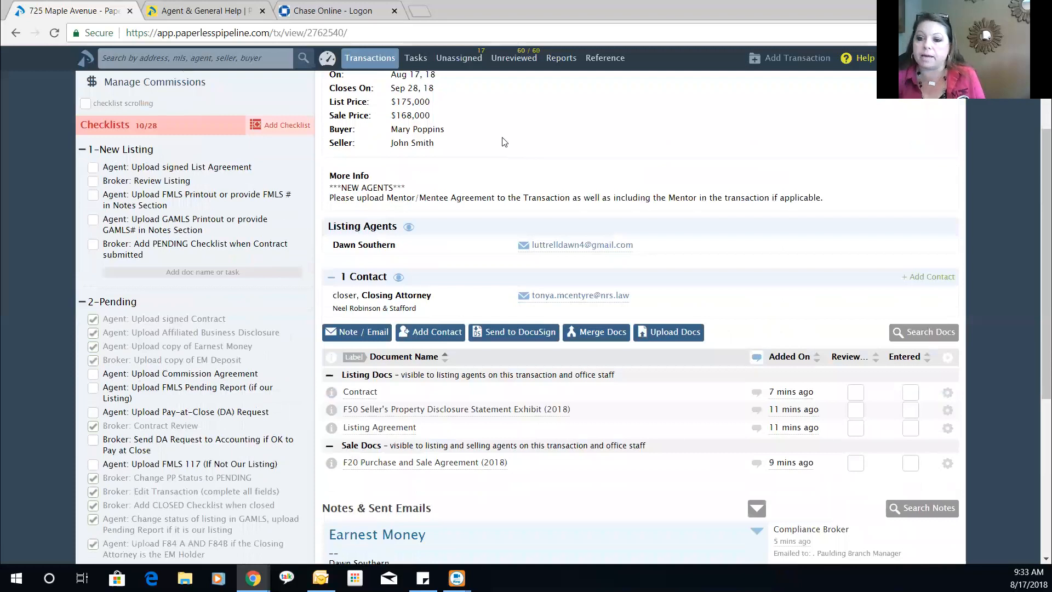
{"action": "scroll", "coordinate": [491, 148], "scroll_direction": "up", "scroll_amount": 2}
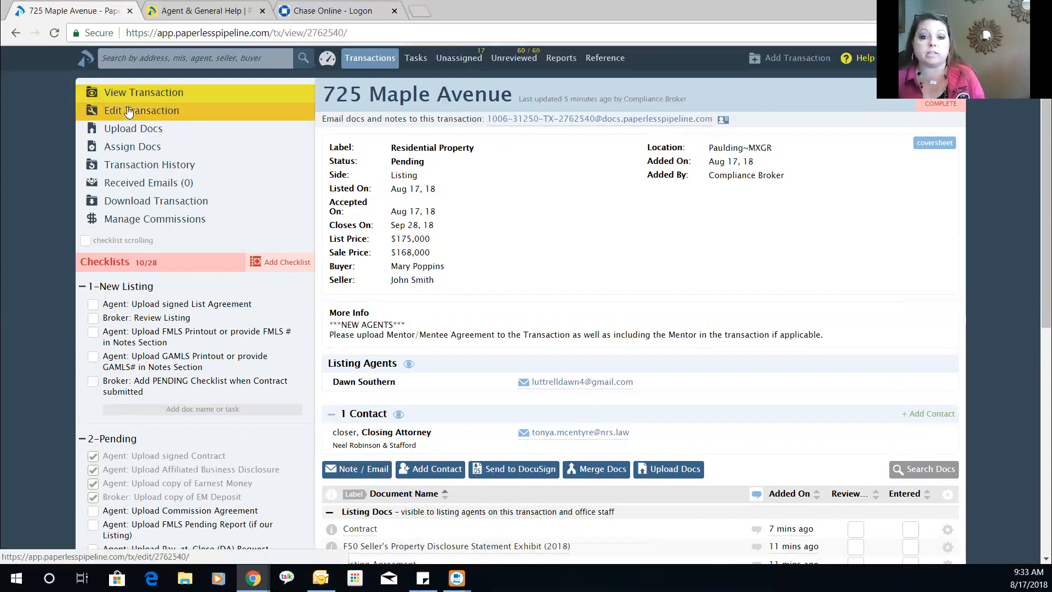
{"action": "scroll", "coordinate": [481, 187], "scroll_direction": "down", "scroll_amount": 2}
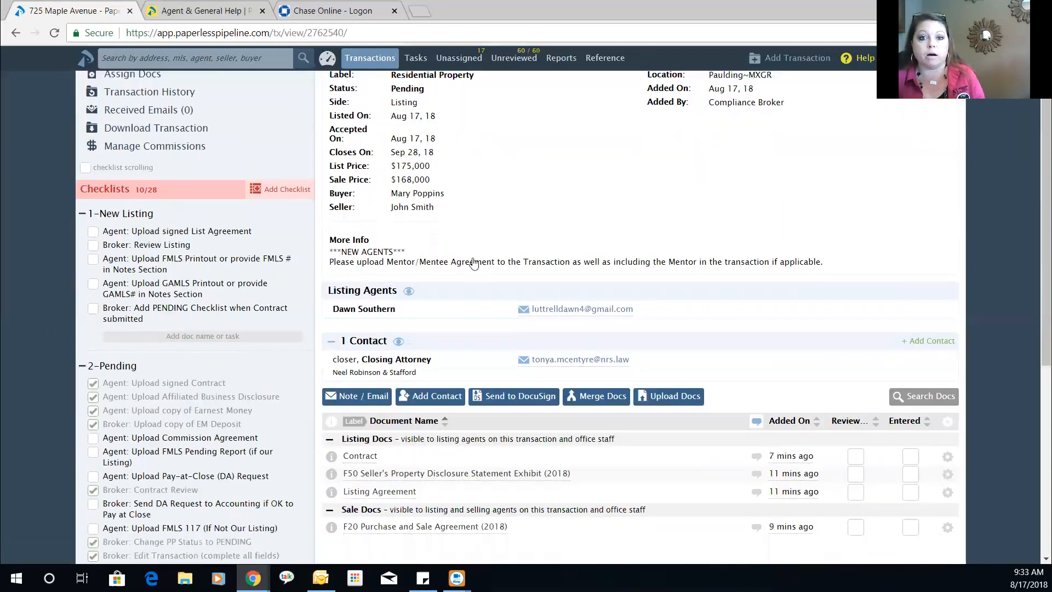
{"action": "scroll", "coordinate": [474, 264], "scroll_direction": "down", "scroll_amount": 3}
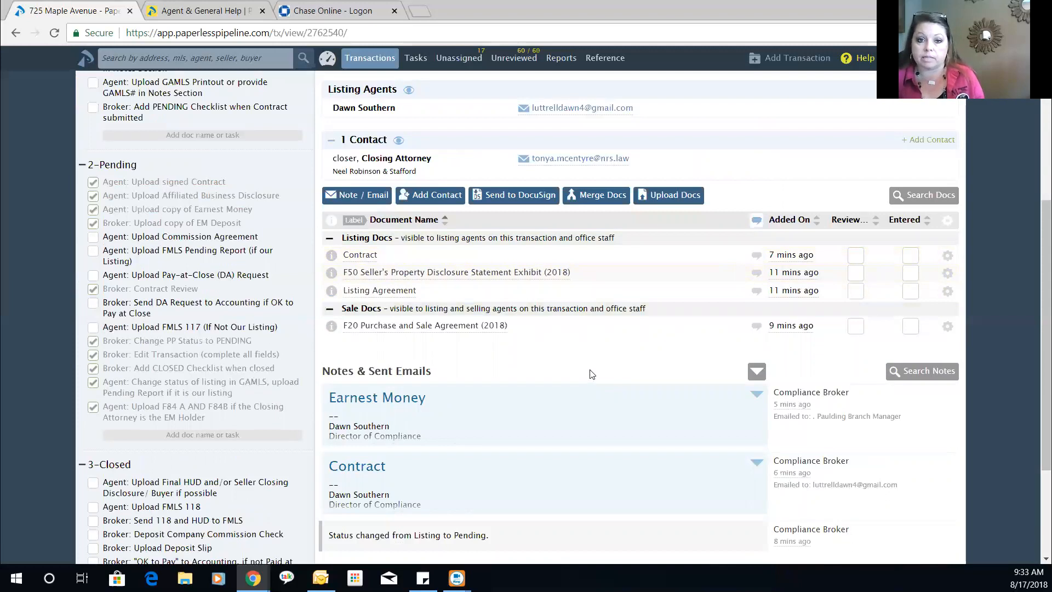
- Change the Contract document's visibility from Listing to Office, save, and expand Office Docs
{"action": "left_click", "coordinate": [953, 259]}
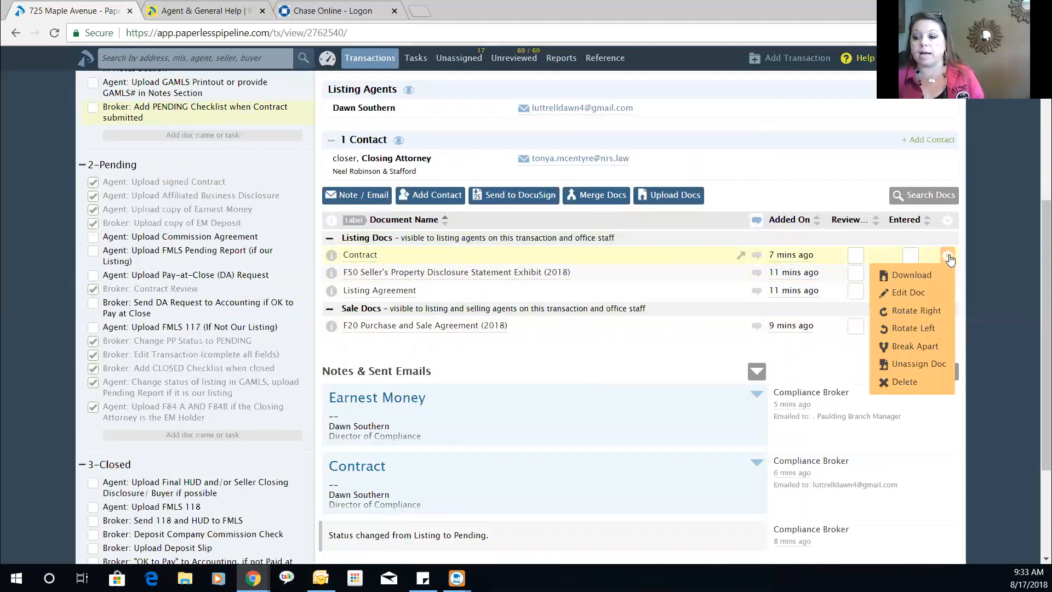
{"action": "left_click", "coordinate": [901, 294]}
{"action": "left_click", "coordinate": [668, 257]}
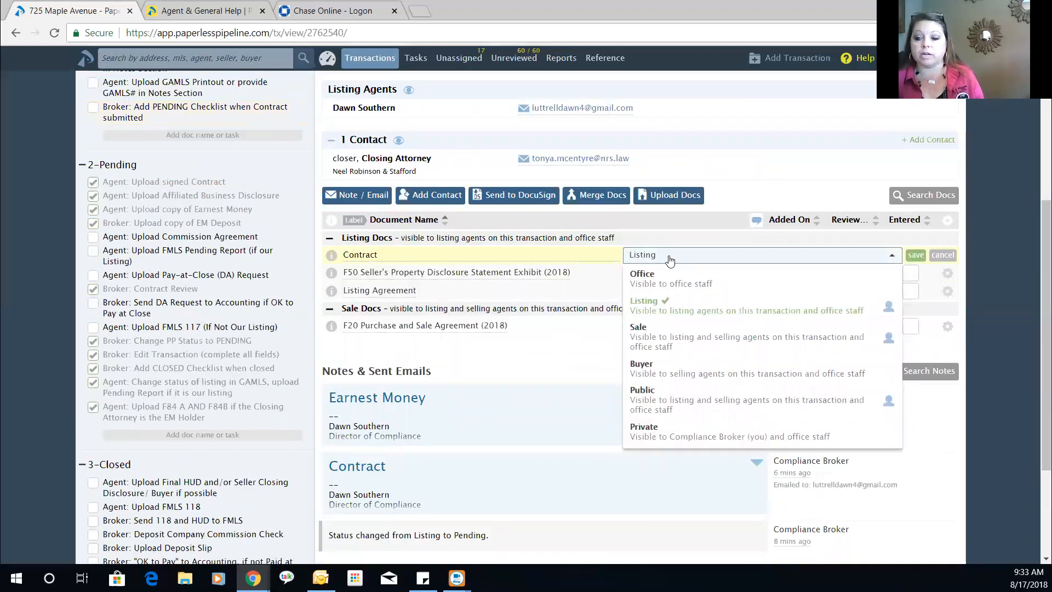
{"action": "left_click", "coordinate": [674, 280]}
{"action": "left_click", "coordinate": [915, 255]}
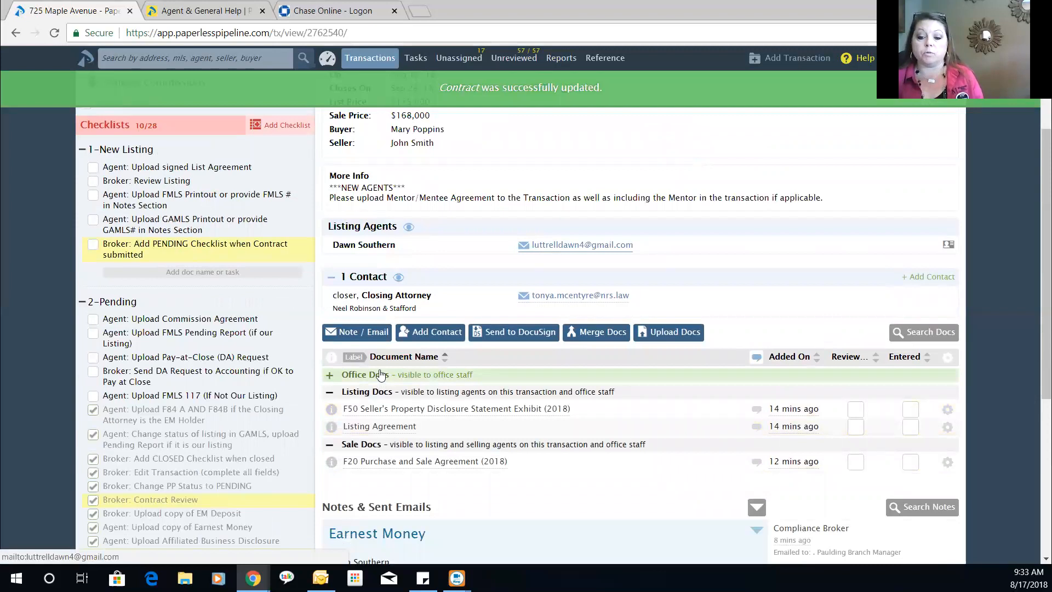
{"action": "left_click", "coordinate": [359, 375]}
{"action": "scroll", "coordinate": [492, 471], "scroll_direction": "down", "scroll_amount": 1}
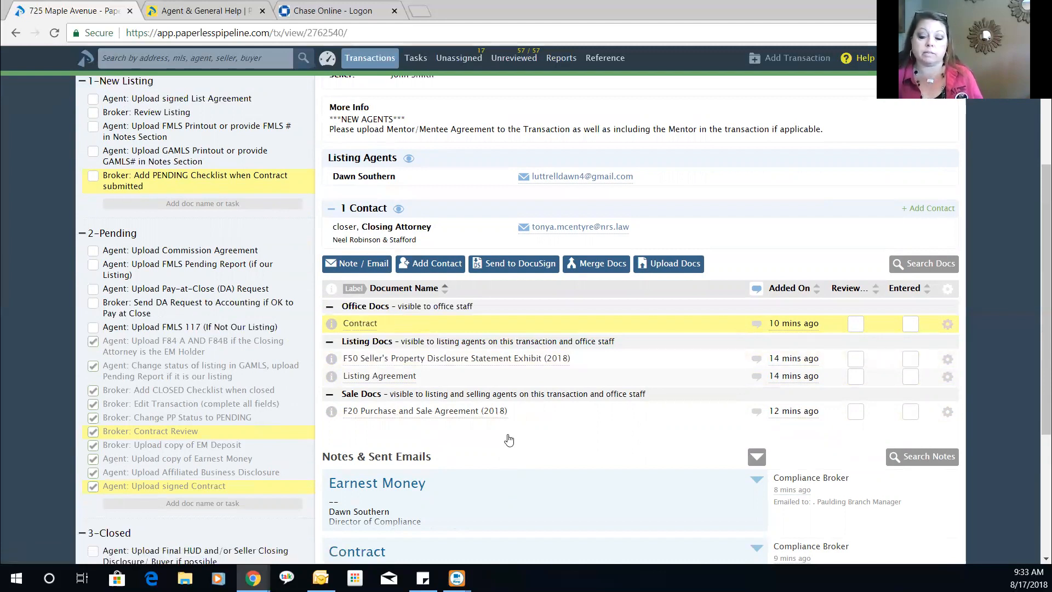
- Review the regrouped documents, then mark the EM Deposit checklist task as not done
{"action": "scroll", "coordinate": [535, 258], "scroll_direction": "up", "scroll_amount": 4}
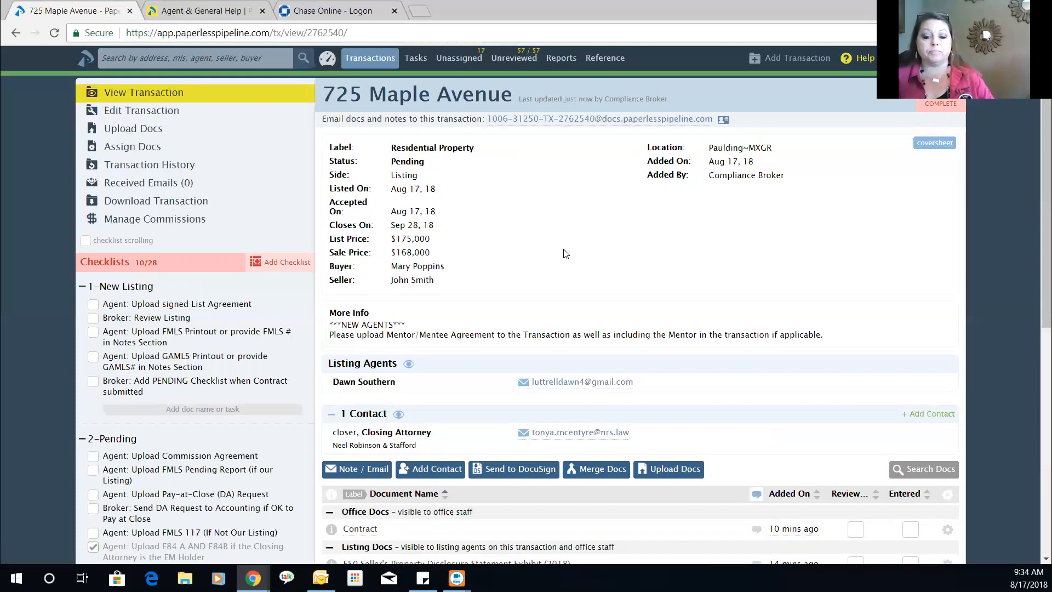
{"action": "scroll", "coordinate": [359, 328], "scroll_direction": "down", "scroll_amount": 4}
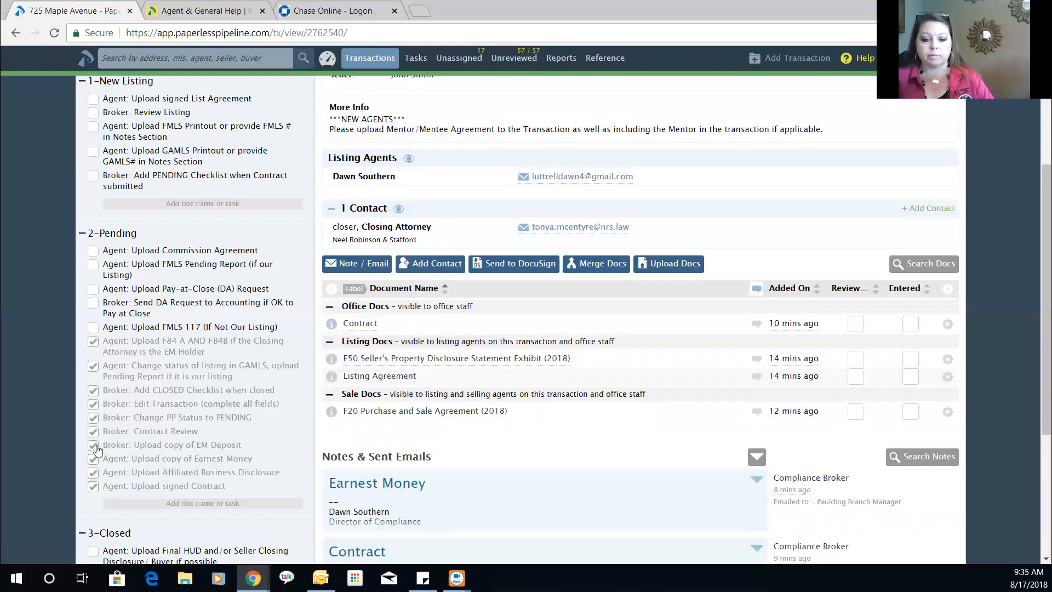
{"action": "left_click", "coordinate": [190, 444]}
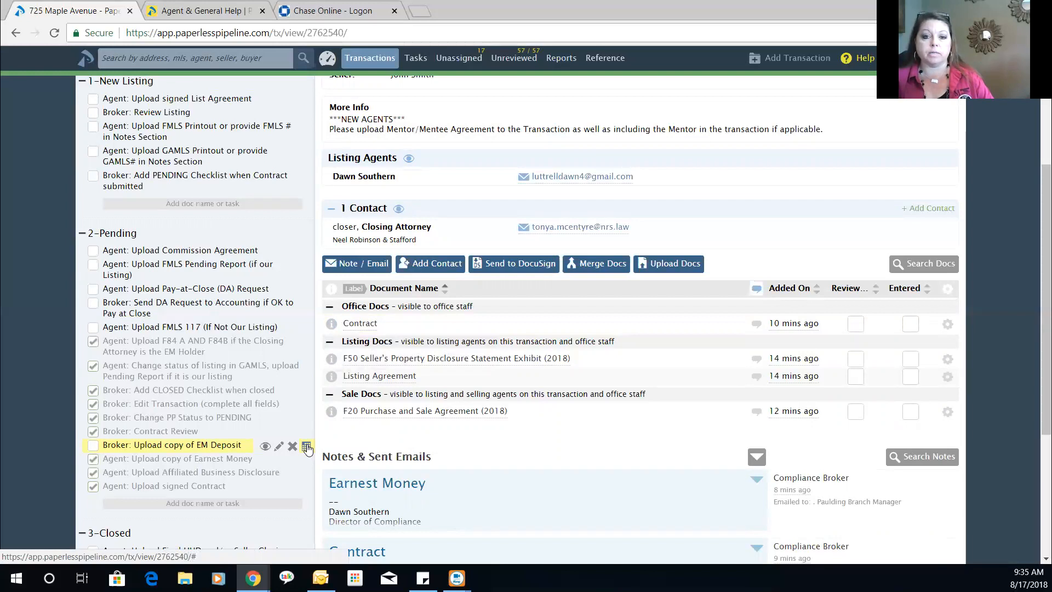
- Give the Broker: Upload copy of EM Deposit task an August 22 due date
{"action": "left_click", "coordinate": [306, 446]}
{"action": "scroll", "coordinate": [301, 442], "scroll_direction": "down", "scroll_amount": 6}
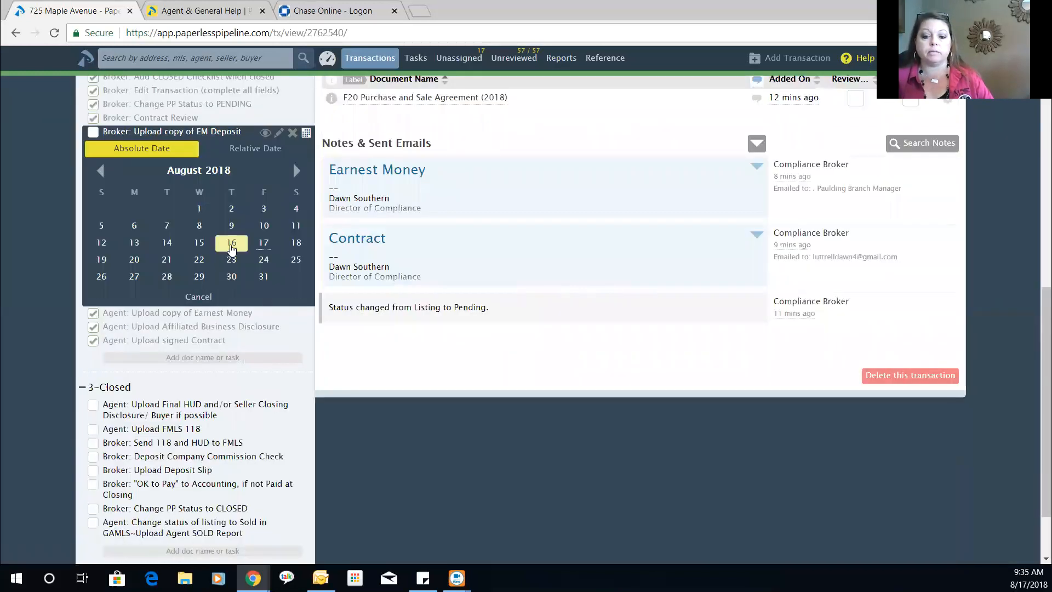
{"action": "left_click", "coordinate": [200, 260]}
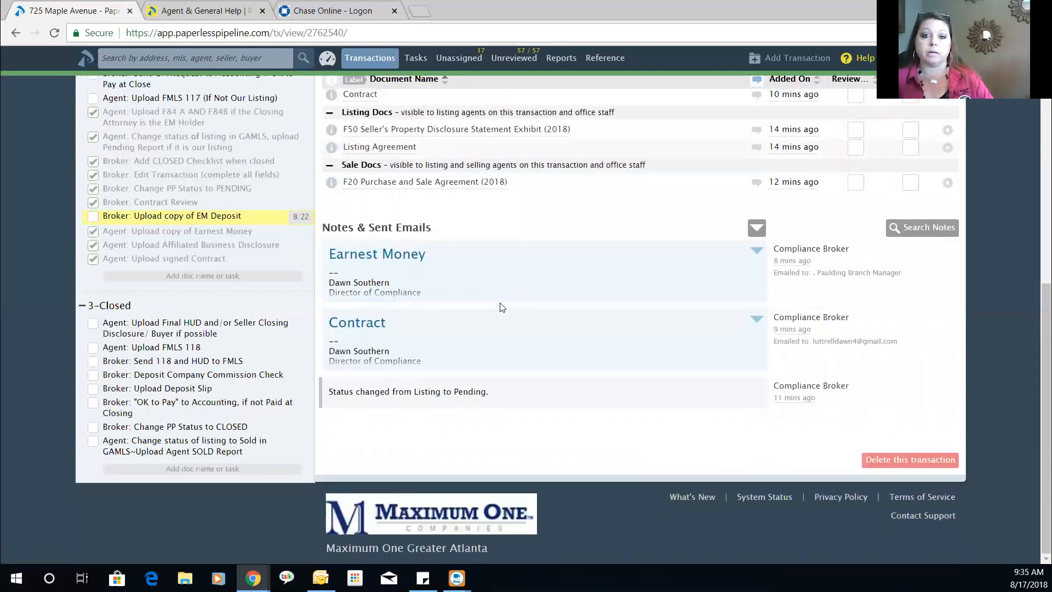
{"action": "mouse_move", "coordinate": [299, 218]}
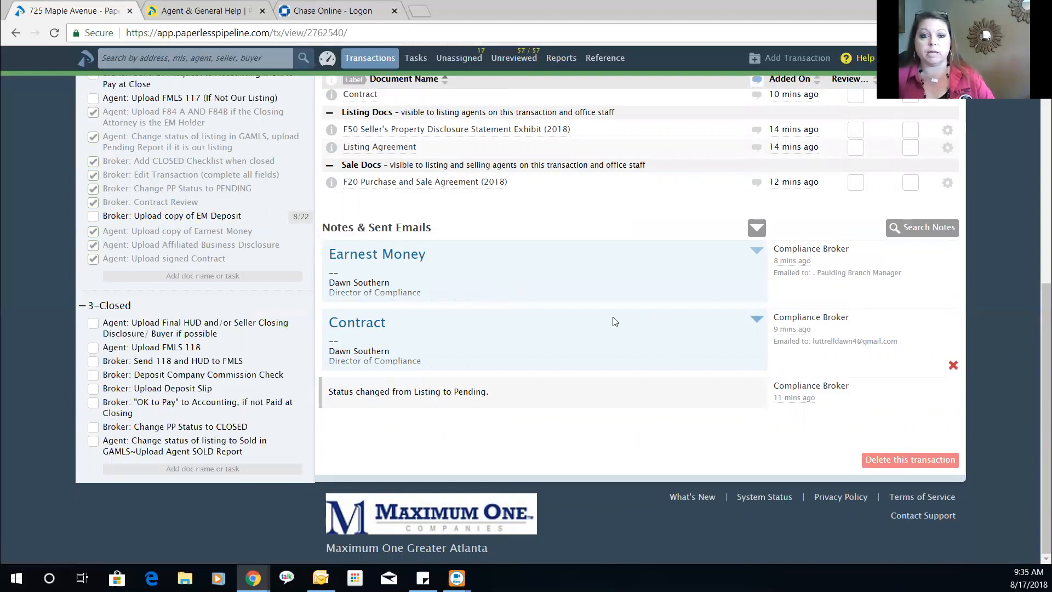
{"action": "scroll", "coordinate": [613, 321], "scroll_direction": "up", "scroll_amount": 3}
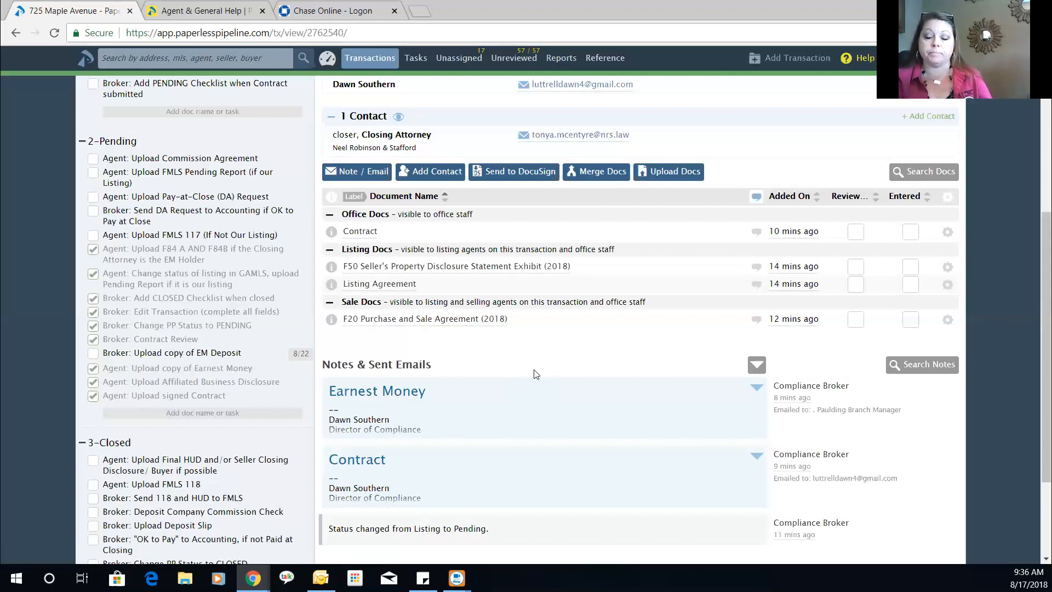
{"action": "scroll", "coordinate": [530, 367], "scroll_direction": "up", "scroll_amount": 5}
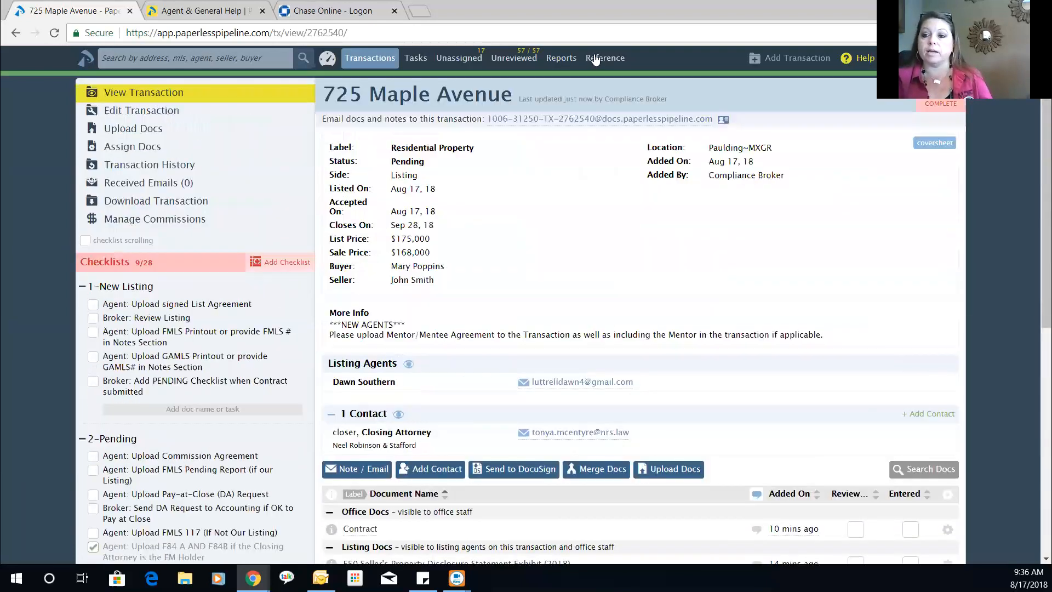
{"action": "left_click", "coordinate": [595, 59]}
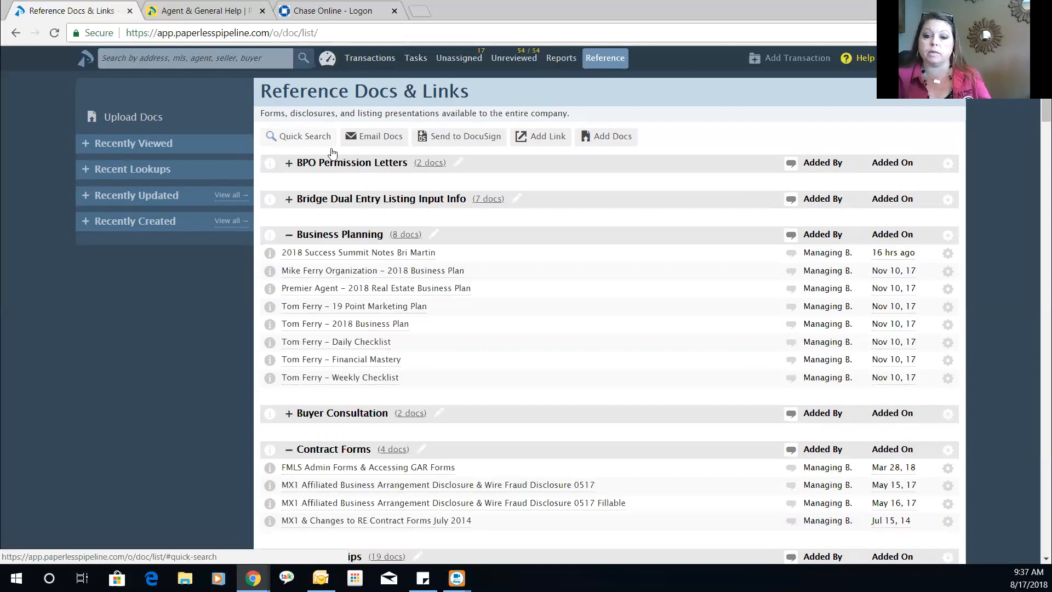
- Quick-search the Reference Docs for documents named 'DA'
{"action": "left_click", "coordinate": [296, 141]}
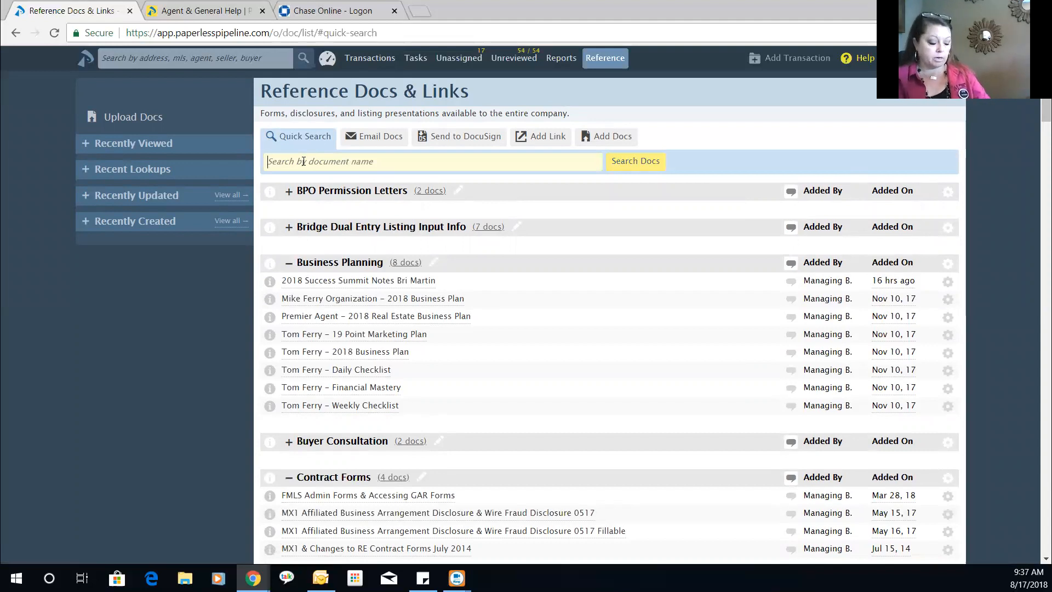
{"action": "left_click", "coordinate": [303, 161]}
{"action": "type", "text": "DA"}
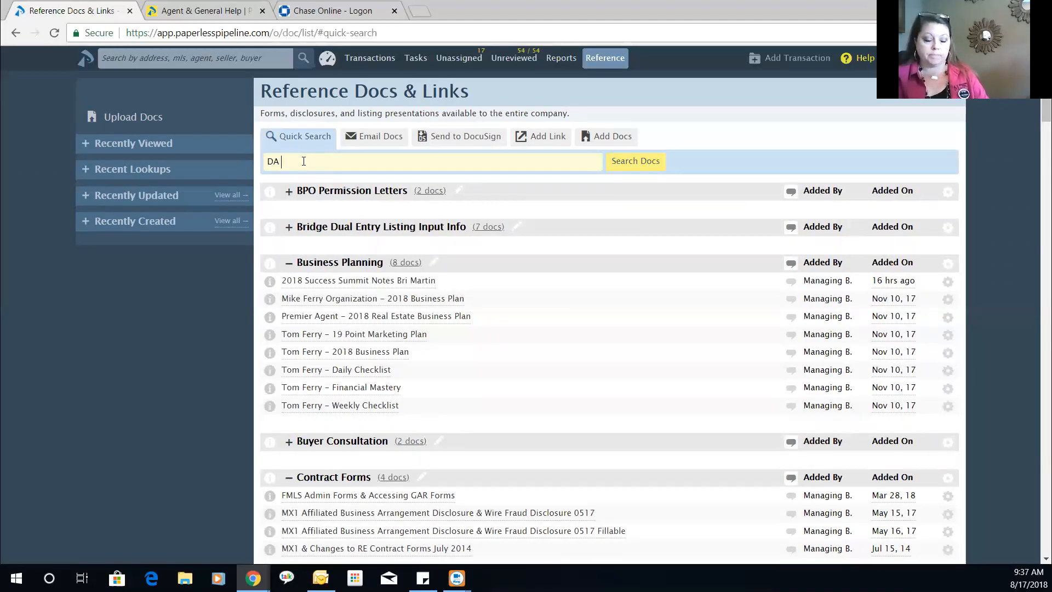
{"action": "left_click", "coordinate": [622, 161]}
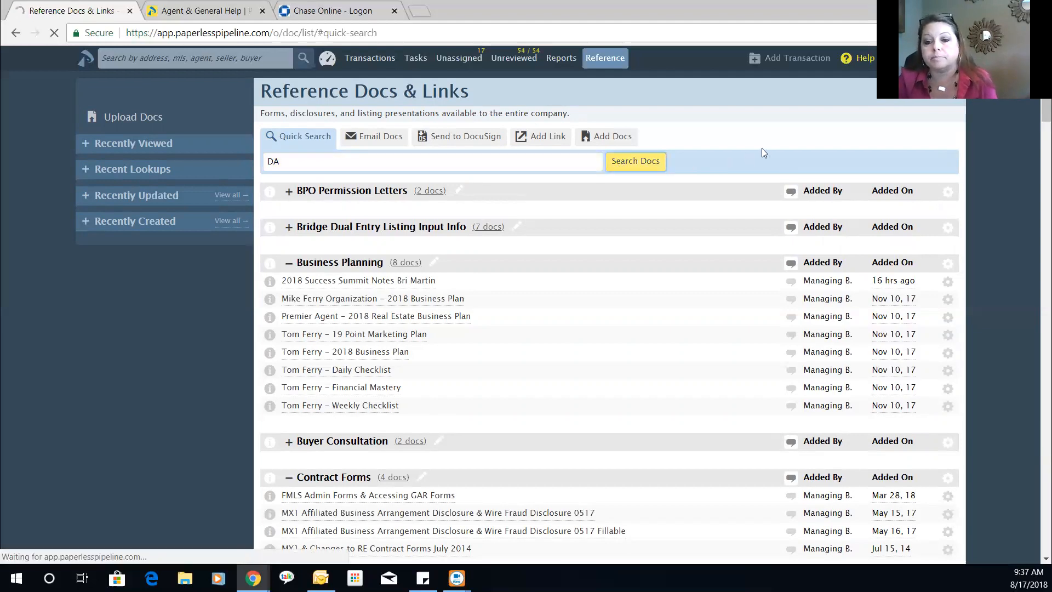